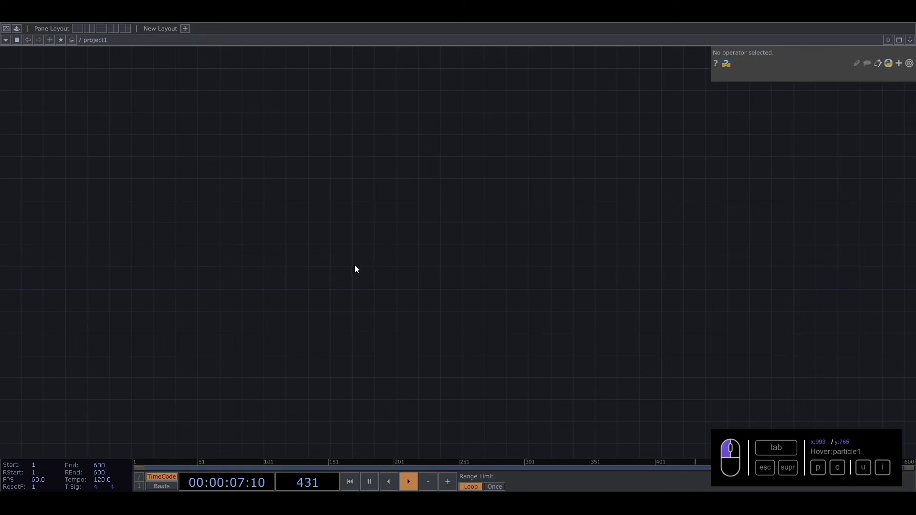
Add a Line SOP to the empty network
key("Tab")
type("li")
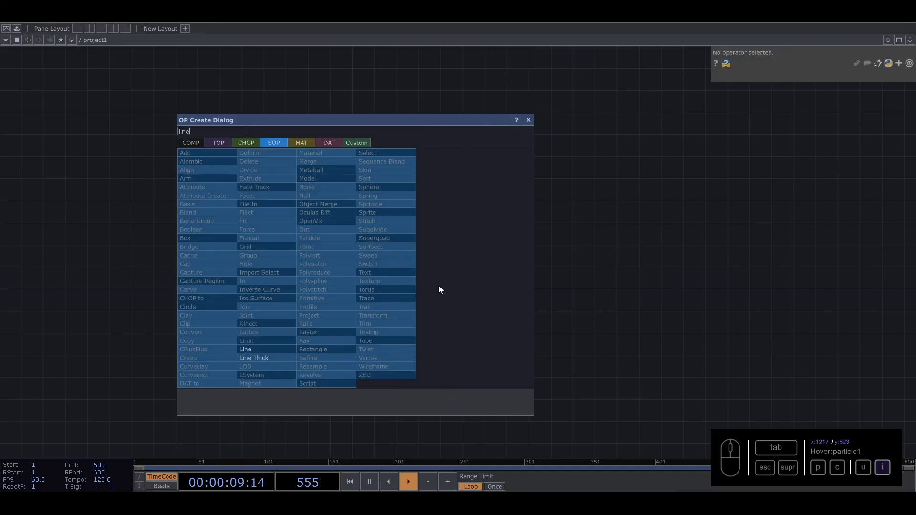
left_click(287, 349)
left_click(311, 207)
scroll(310, 206, "up", 10)
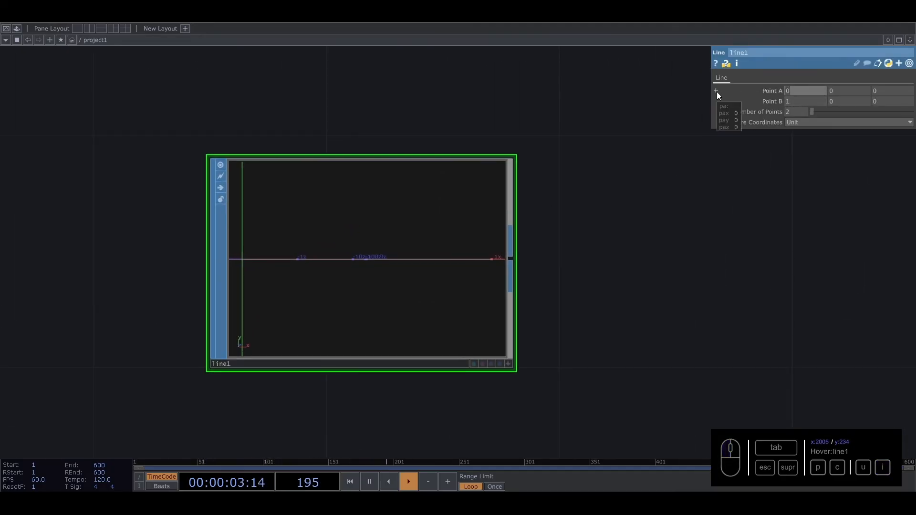
Set the line's Point A X to -0.5, Point B X to 0.5 and Number of Points to 25
type("5")
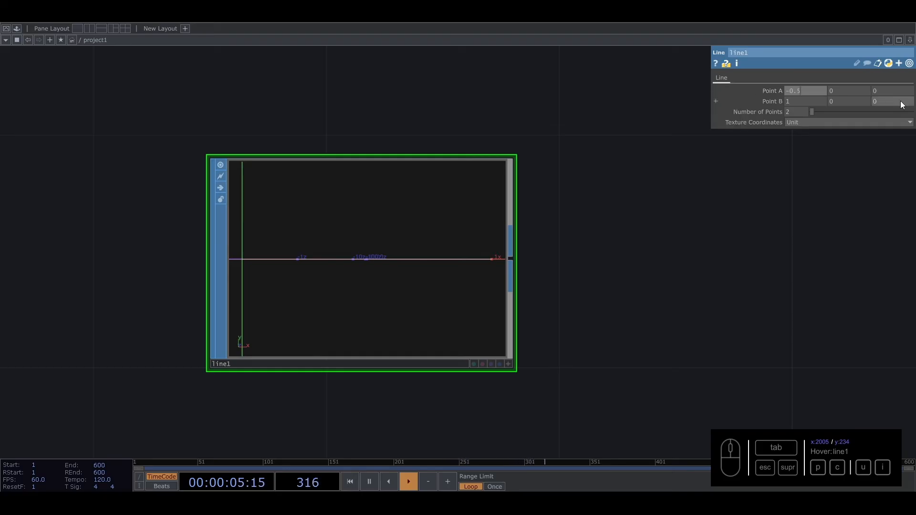
left_click(806, 101)
type("0.5")
key("Return")
key("h")
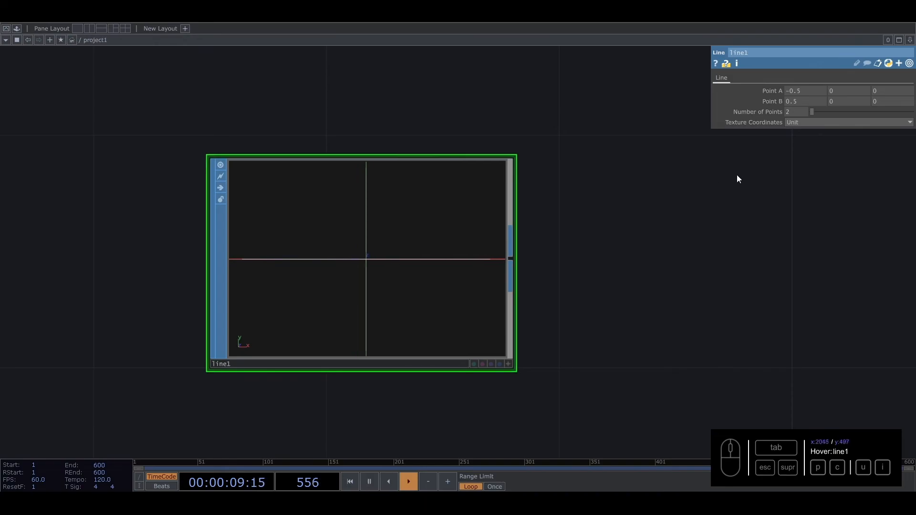
type("25")
left_click(679, 253)
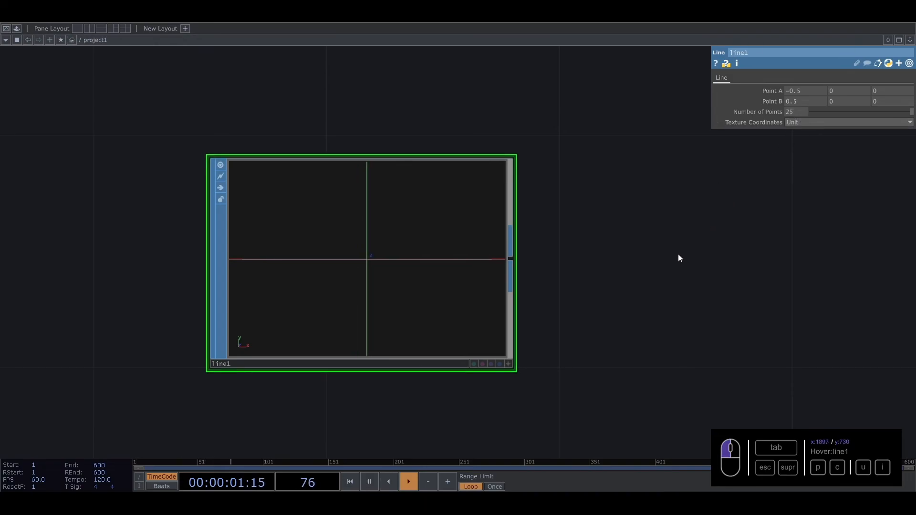
Add a Transform SOP fed by line1, leaving its Translate X at 0
scroll(397, 282, "up", 5)
scroll(394, 278, "down", 8)
left_click_drag(445, 267, 314, 262)
left_click(303, 261)
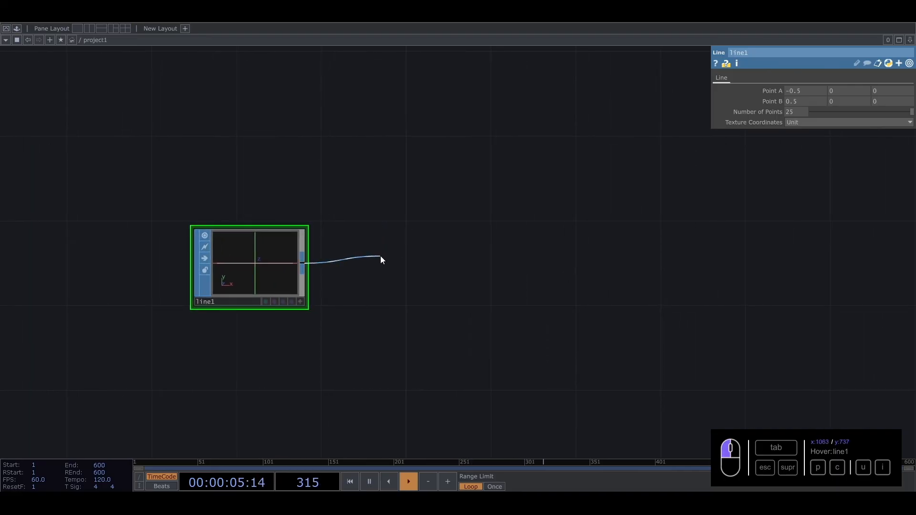
key("Tab")
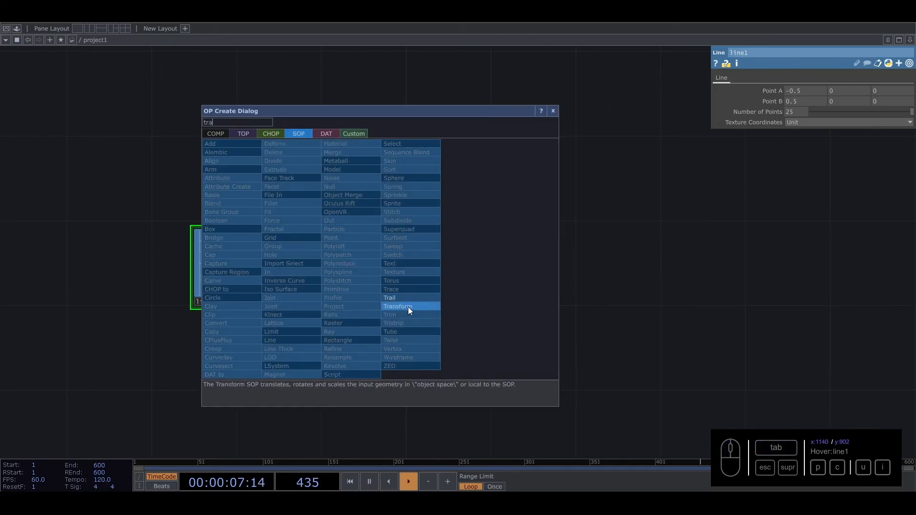
left_click(408, 307)
left_click(405, 271)
middle_click_drag(806, 124, 775, 123)
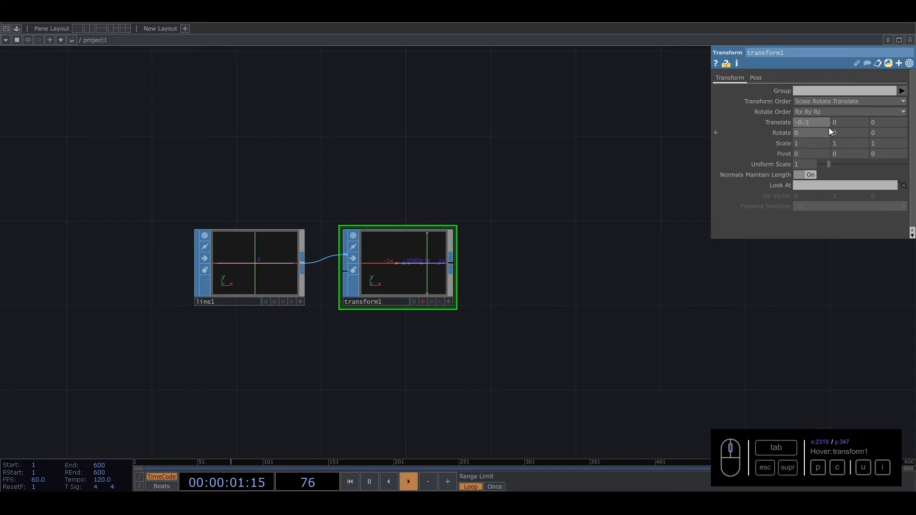
key("ctrl+z")
Add a Particle SOP fed by the output of transform1
left_click_drag(521, 271, 419, 259)
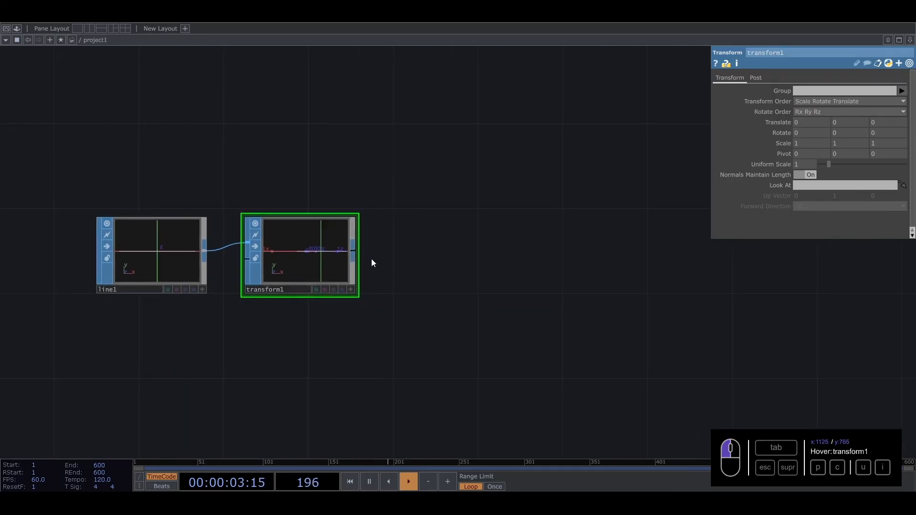
left_click(353, 251)
key("Tab")
type("par")
key("Return")
left_click(475, 260)
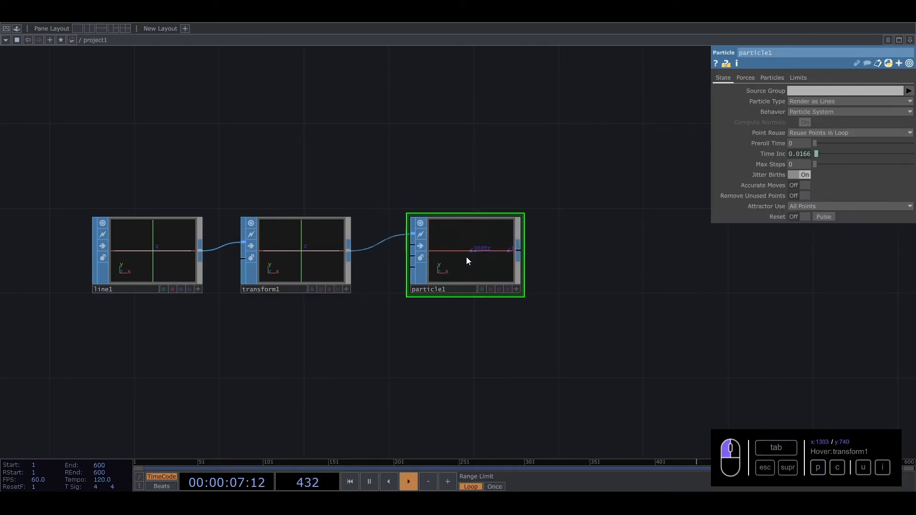
Set the particle system's External Force Y, Wind Y and Turbulence Y to 1
left_click_drag(586, 242, 538, 234)
scroll(414, 260, "up", 3)
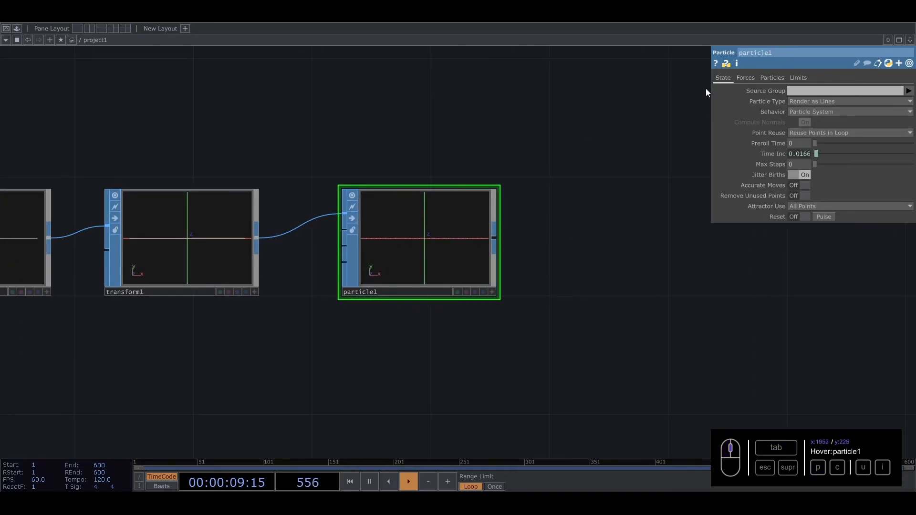
left_click(746, 77)
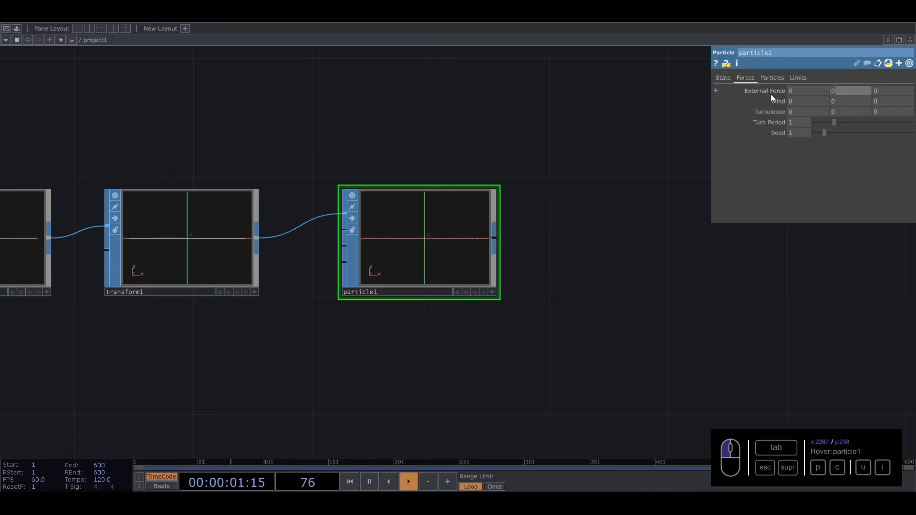
type("1")
left_click(841, 101)
type("1")
left_click(842, 112)
type("1")
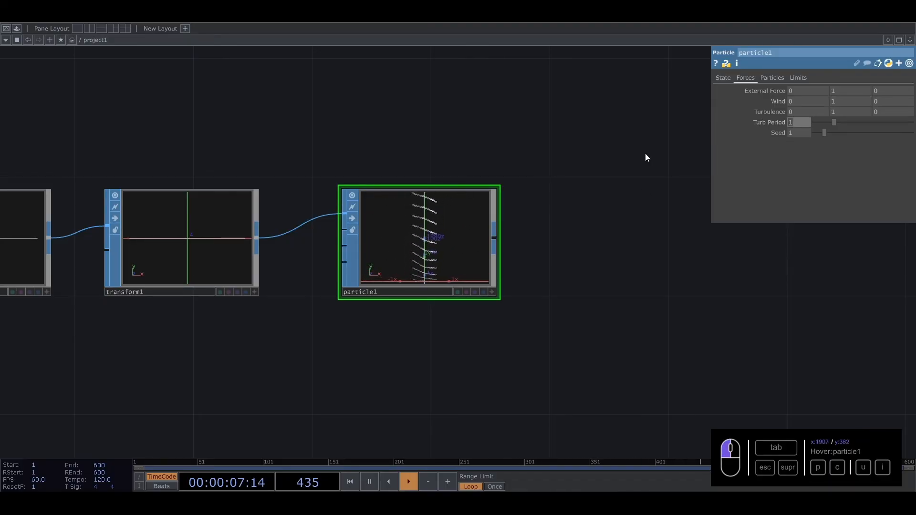
Set the particle system's Turb Period to 2 and Turbulence Z to 0.8
left_click_drag(834, 123, 874, 120)
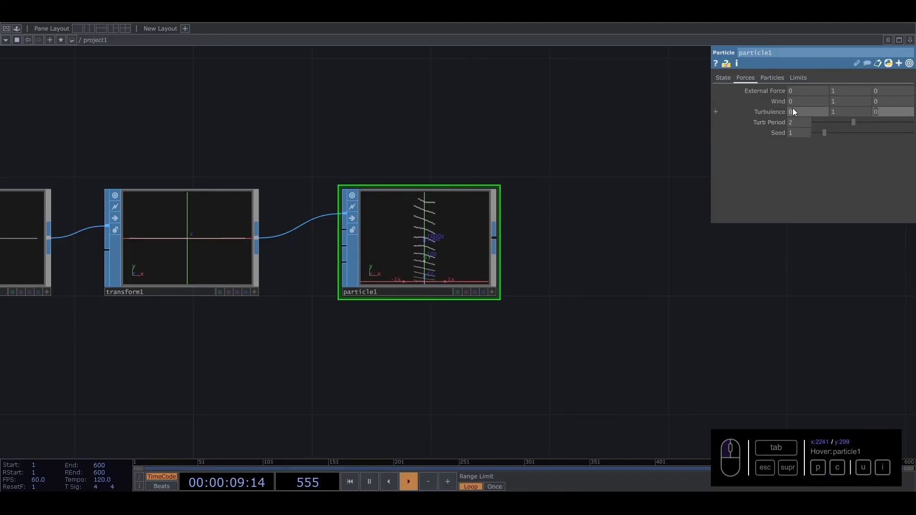
type(".8")
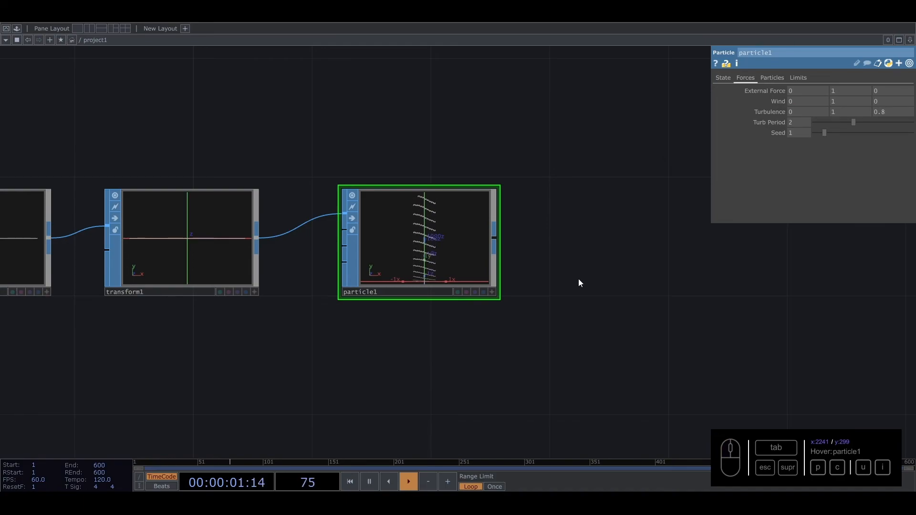
scroll(433, 265, "up", 5)
scroll(432, 265, "down", 3)
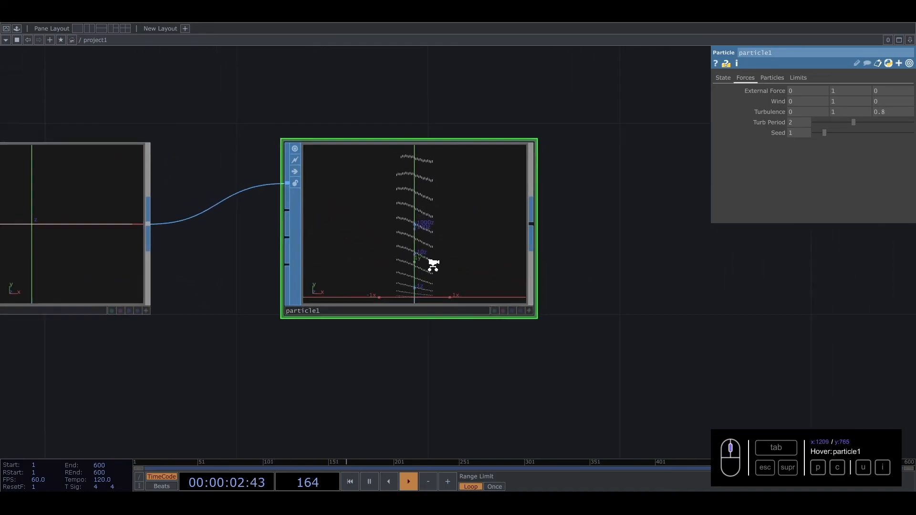
Set the particle Birth rate to 1000 and both Mass and Drag to 0.1
left_click(772, 78)
left_click(803, 142)
type("1000")
key("Return")
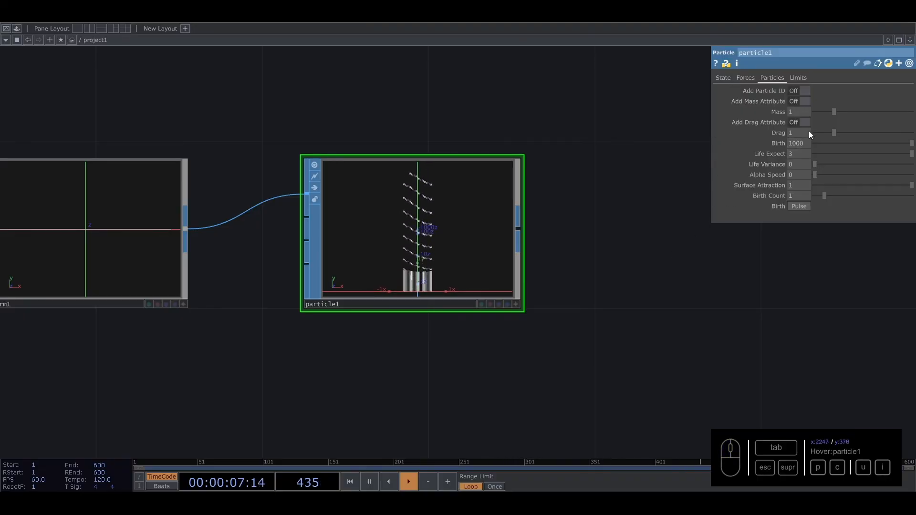
left_click_drag(832, 111, 795, 110)
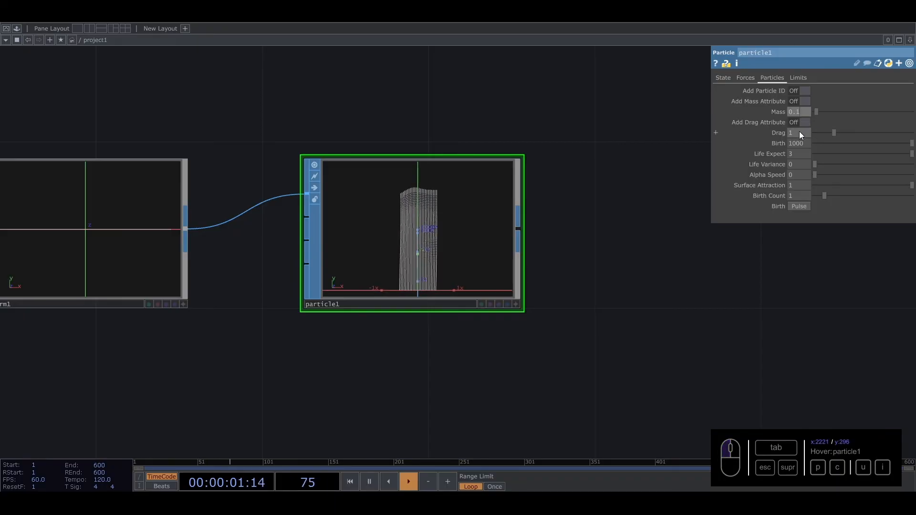
left_click_drag(834, 132, 798, 132)
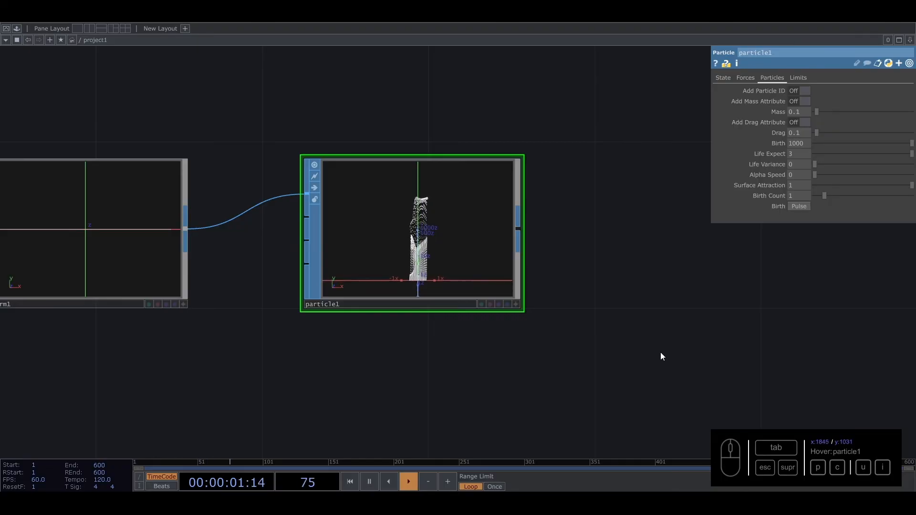
Lower the particle Mass to 0.05
left_click(794, 112)
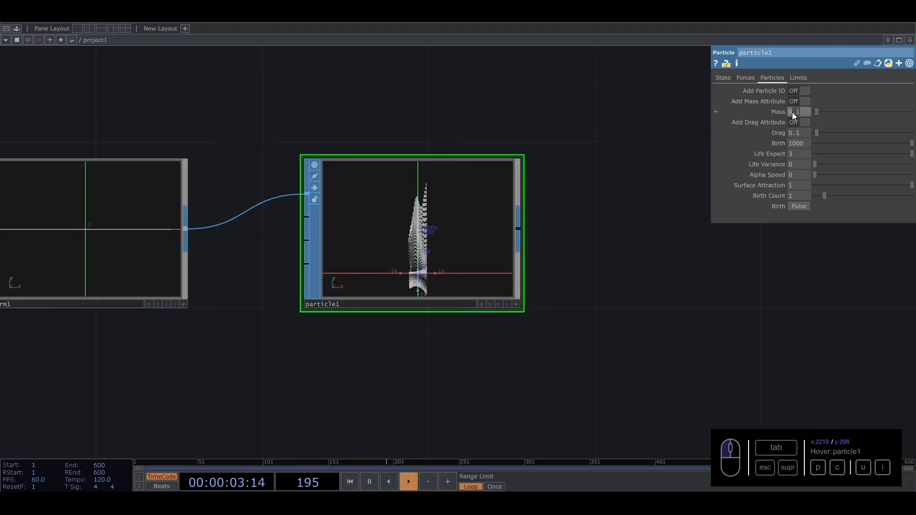
left_click(803, 109)
middle_click_drag(803, 110, 680, 117)
Examine the moving particles in the particle1 viewer from an angled 3D perspective
middle_click_drag(375, 259, 462, 239)
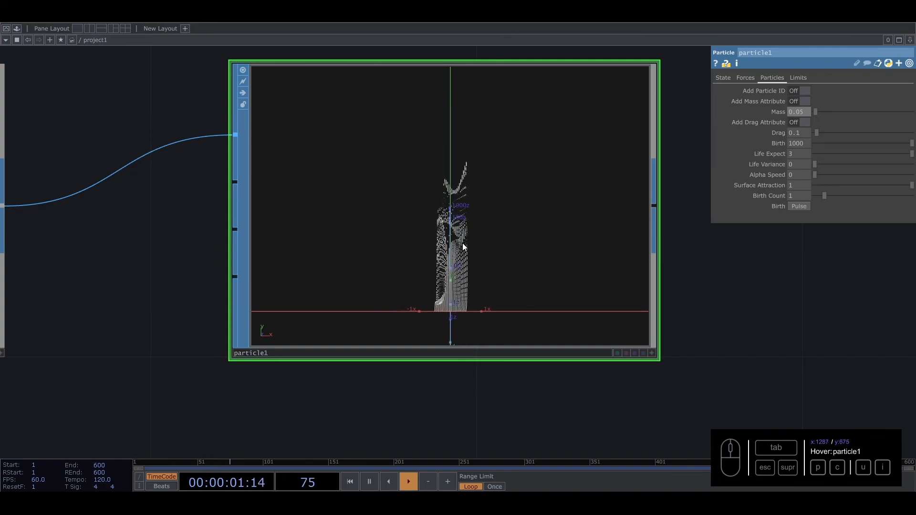
left_click(654, 353)
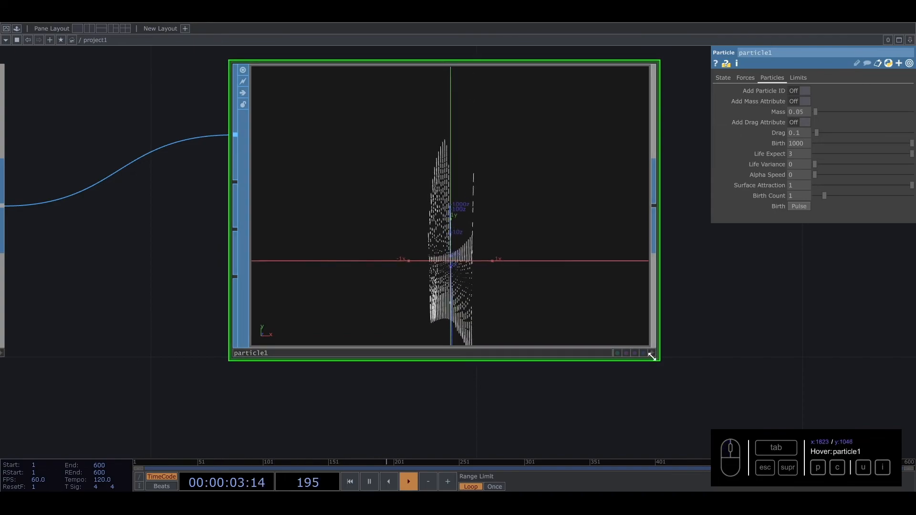
left_click(651, 353)
left_click_drag(498, 238, 647, 353)
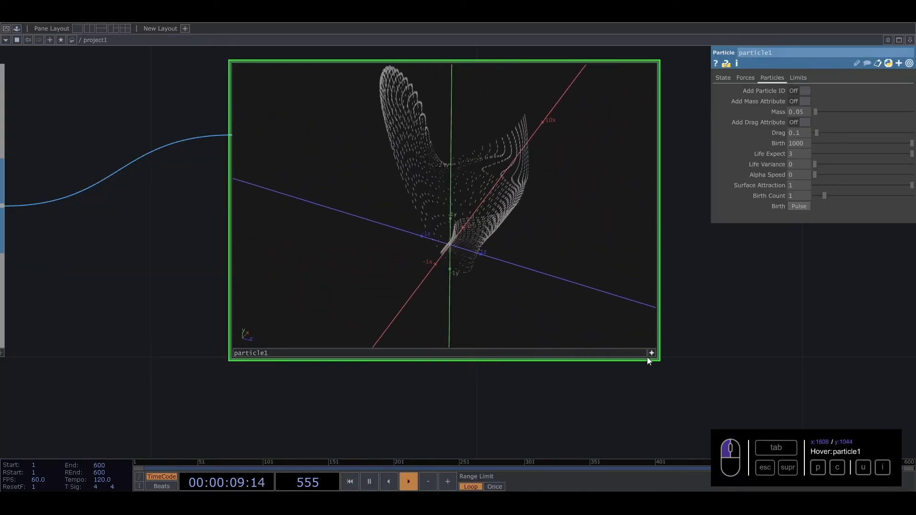
left_click(652, 353)
Add a Pattern CHOP above the transform1 node
scroll(720, 353, "down", 8)
left_click_drag(533, 233, 454, 189)
scroll(501, 274, "up", 2)
left_click_drag(517, 216, 400, 199)
scroll(331, 260, "up", 4)
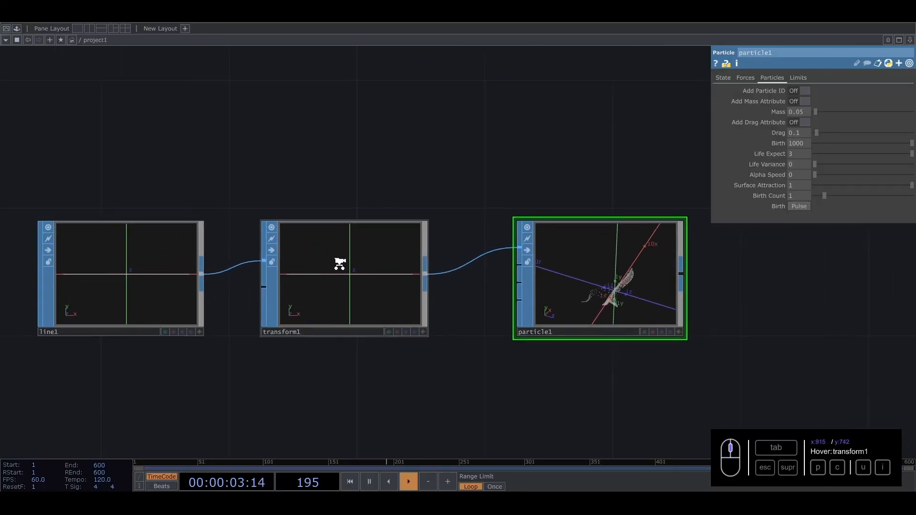
scroll(330, 224, "down", 4)
key("Tab")
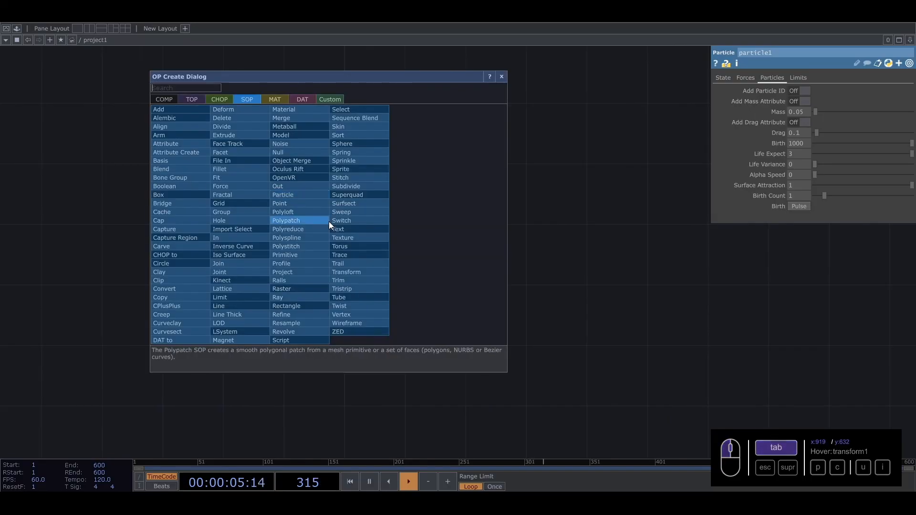
left_click(218, 99)
type("pa")
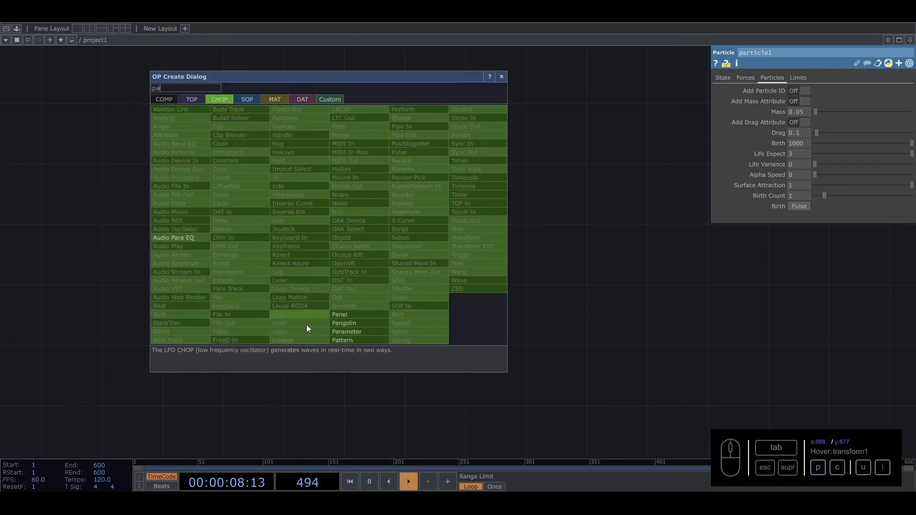
left_click(352, 340)
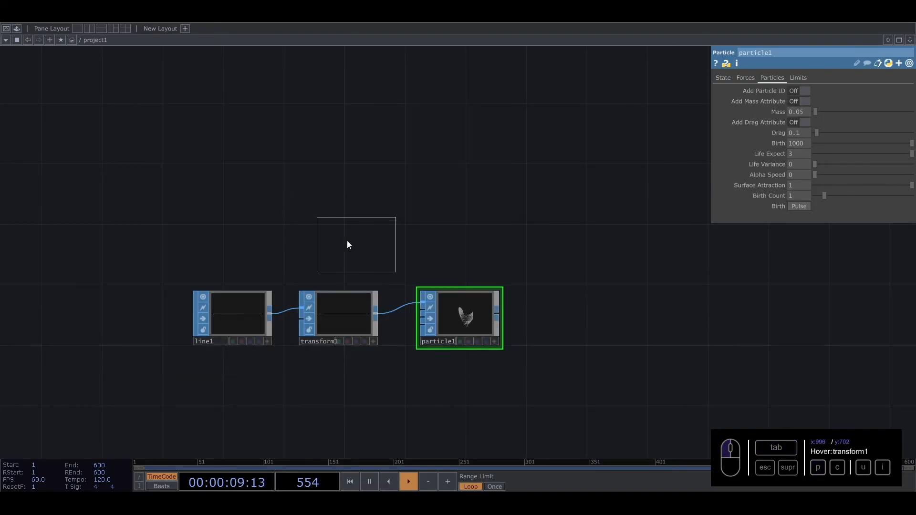
left_click(335, 230)
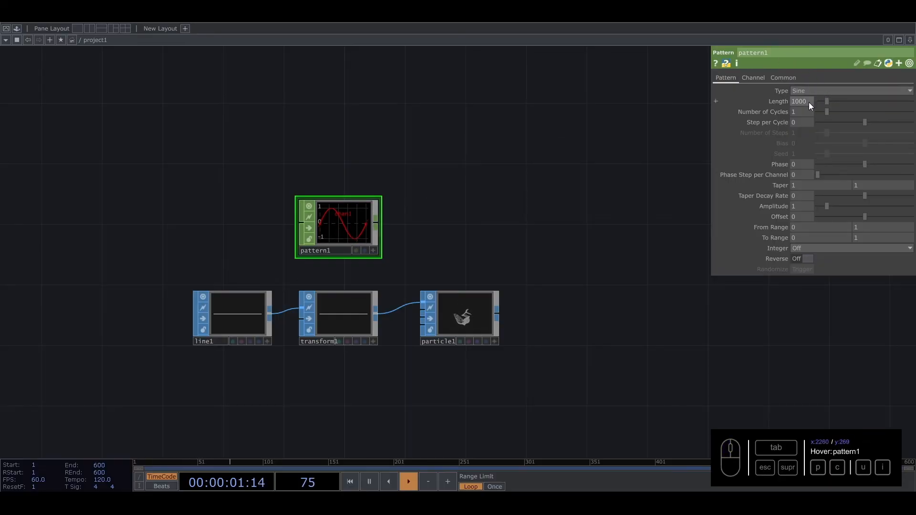
Set the pattern's Length to 1 and its Phase to the expression absTime.seconds * 0.1
left_click_drag(825, 101, 498, 162)
left_click_drag(798, 164, 769, 160)
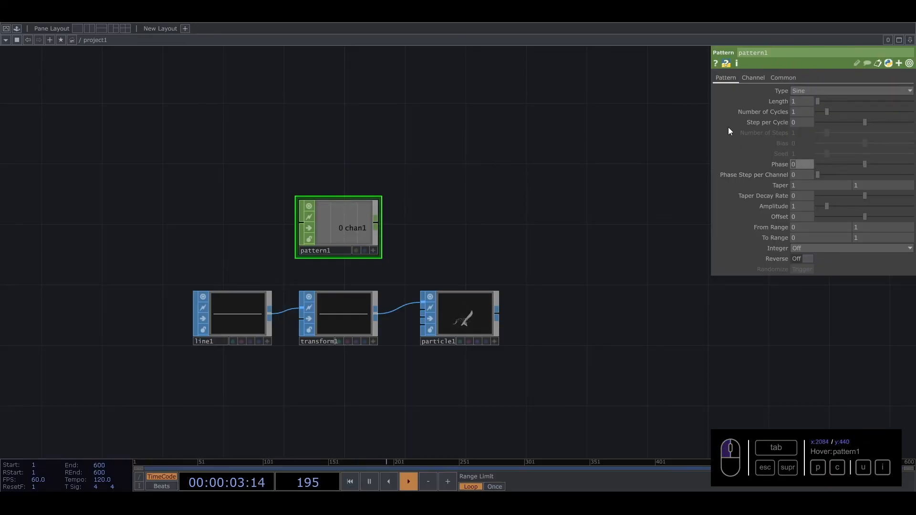
type("abs/")
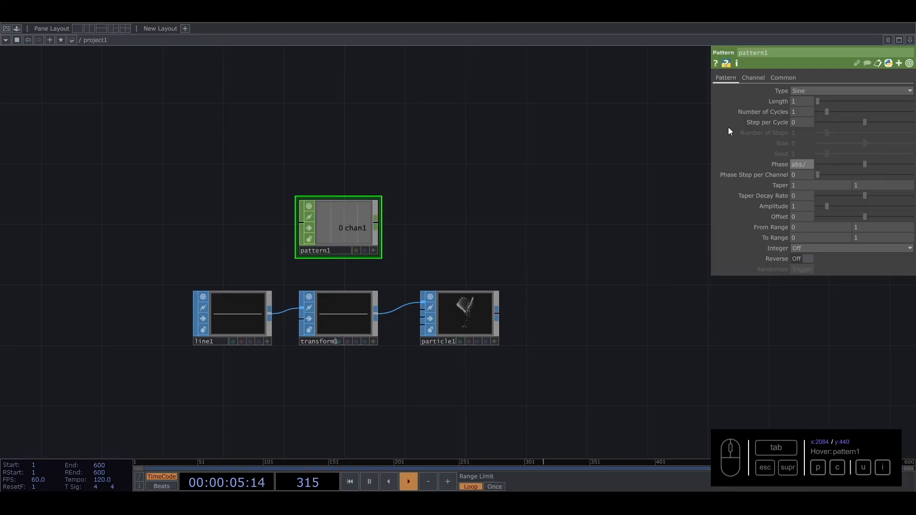
type("sTime.seconds")
type(" * 0.1")
key("Return")
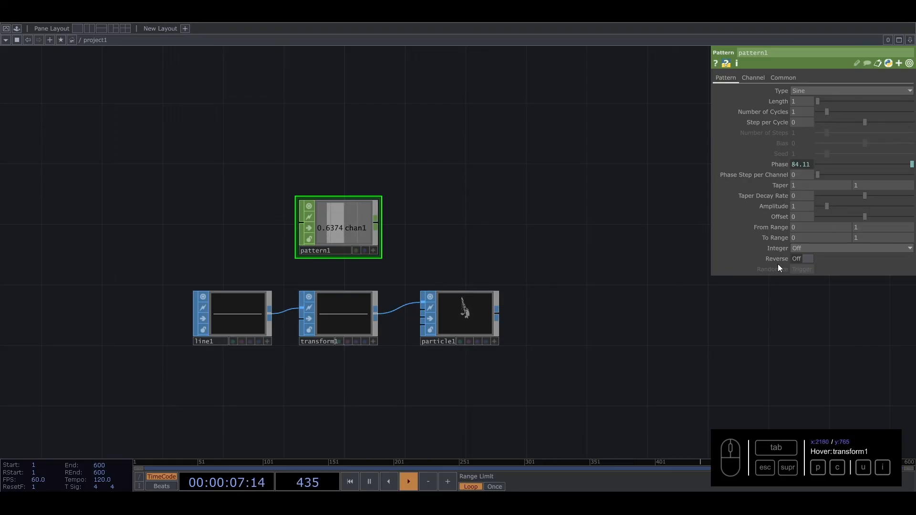
Set the lower limit of the pattern's From Range to -1
left_click_drag(814, 228, 693, 230)
type("-0.1")
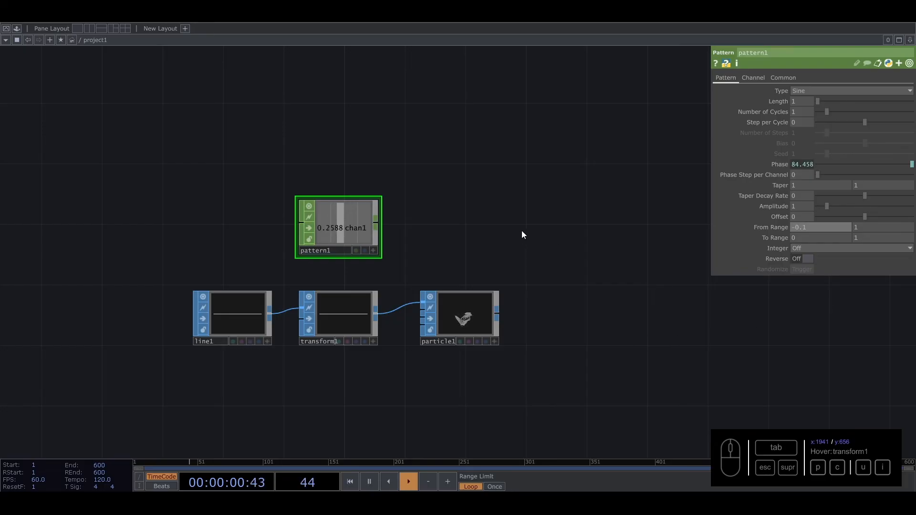
key("Return")
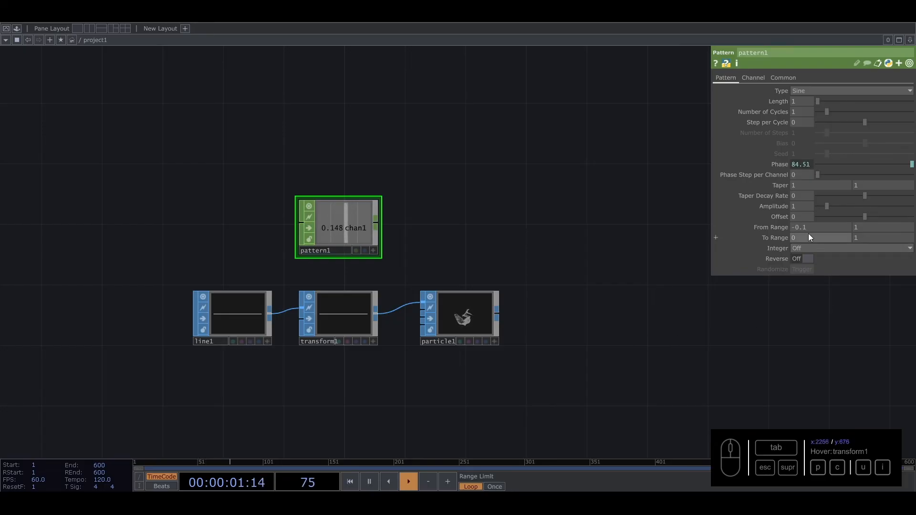
left_click(802, 228)
key("BackSpace")
key("BackSpace")
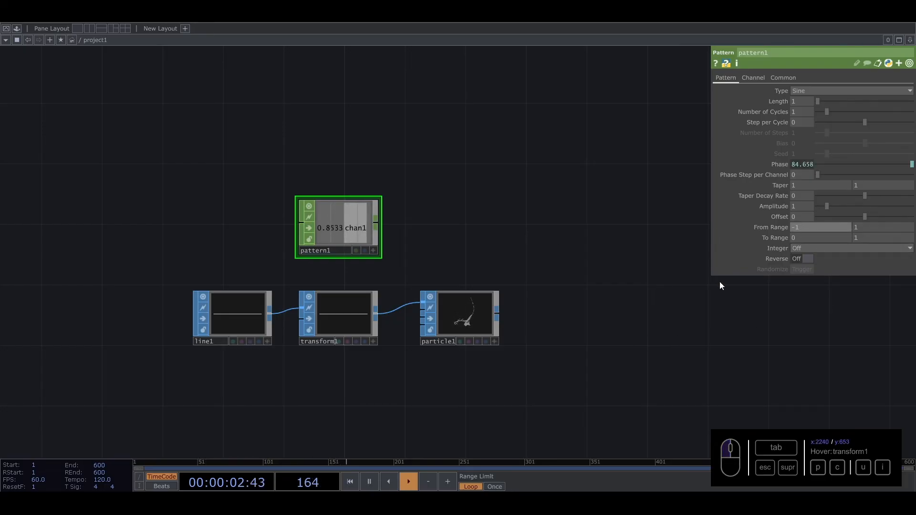
left_click(606, 307)
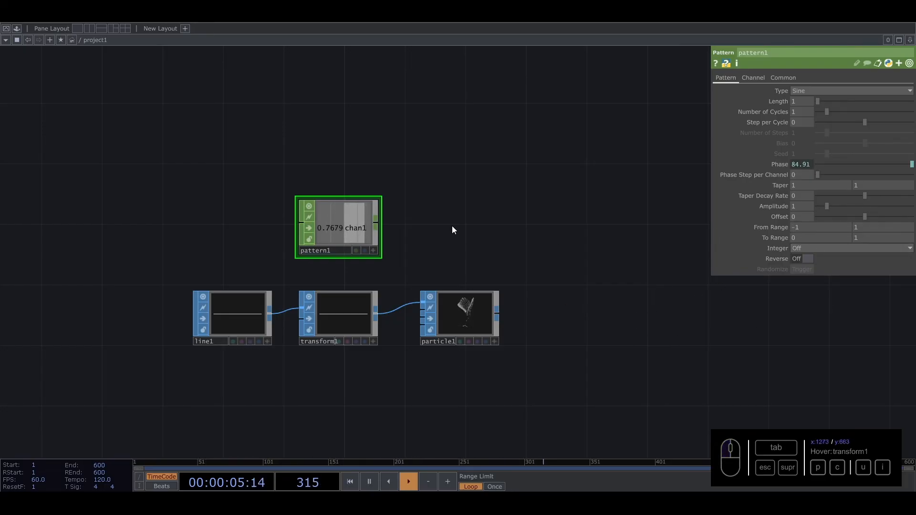
Link pattern1's chan1 to the X and Y Translate parameters of transform1
left_click(365, 319)
left_click(350, 209)
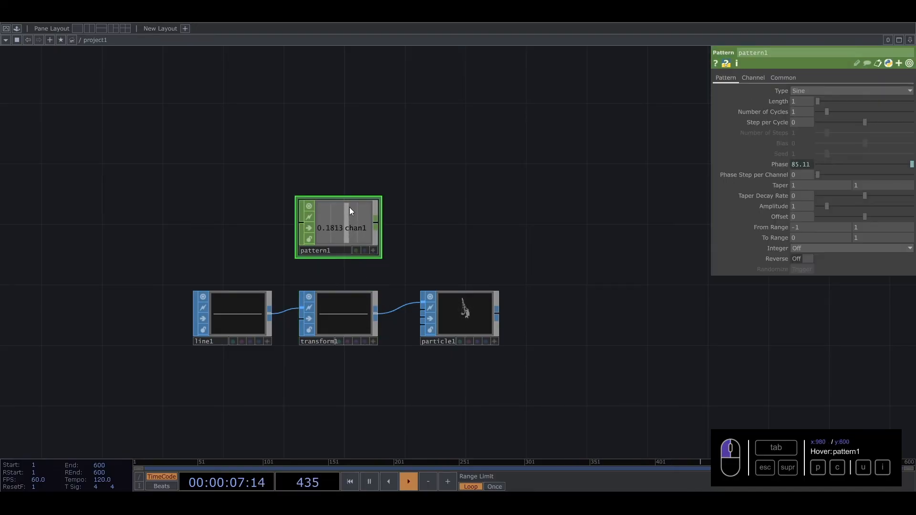
left_click(351, 305)
left_click_drag(345, 237, 804, 121)
scroll(425, 352, "up", 4)
left_click_drag(270, 284, 282, 270)
left_click_drag(266, 120, 850, 122)
left_click(854, 118)
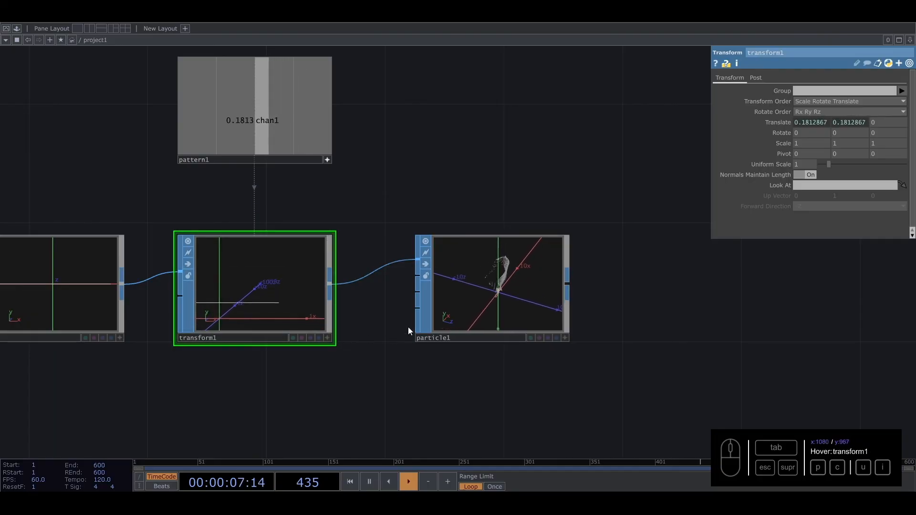
Add a Geometry COMP fed by the output of particle1
left_click(564, 337)
left_click_drag(494, 287, 497, 304)
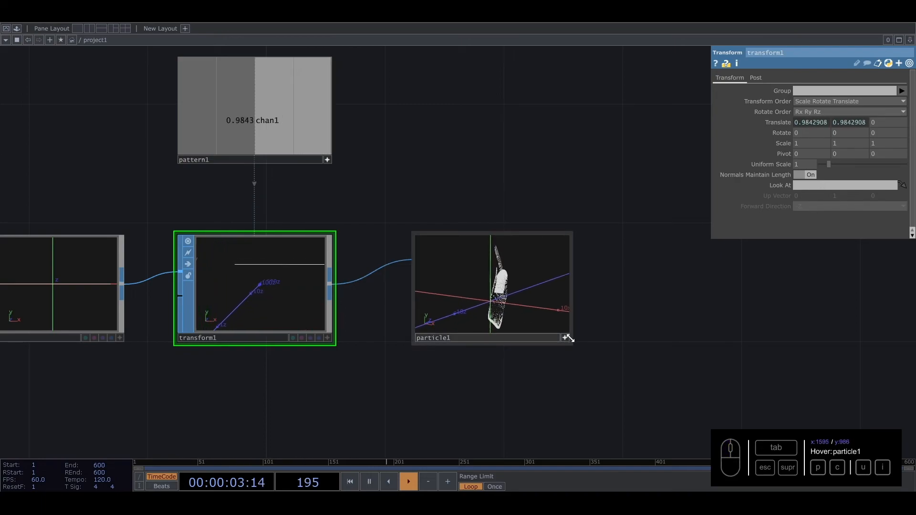
left_click(565, 337)
scroll(609, 314, "down", 4)
scroll(609, 314, "down", 3)
left_click_drag(602, 321, 383, 321)
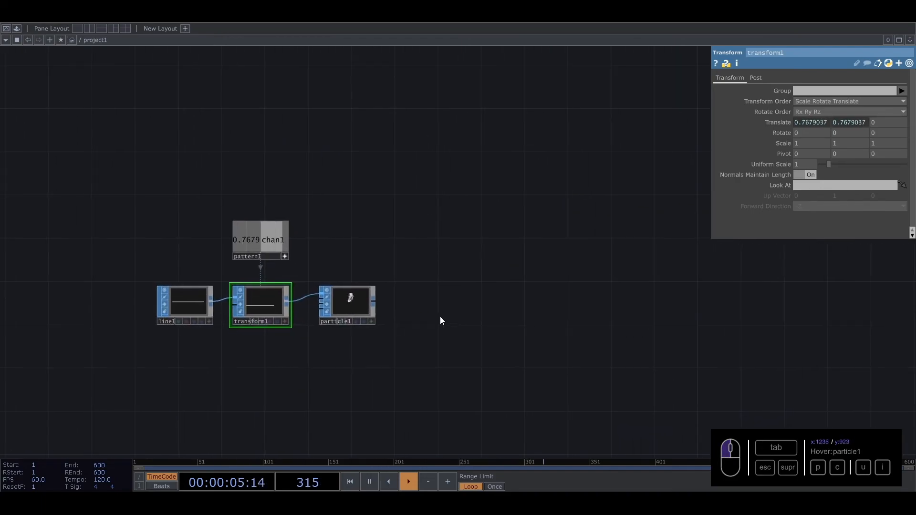
left_click_drag(423, 292, 359, 285)
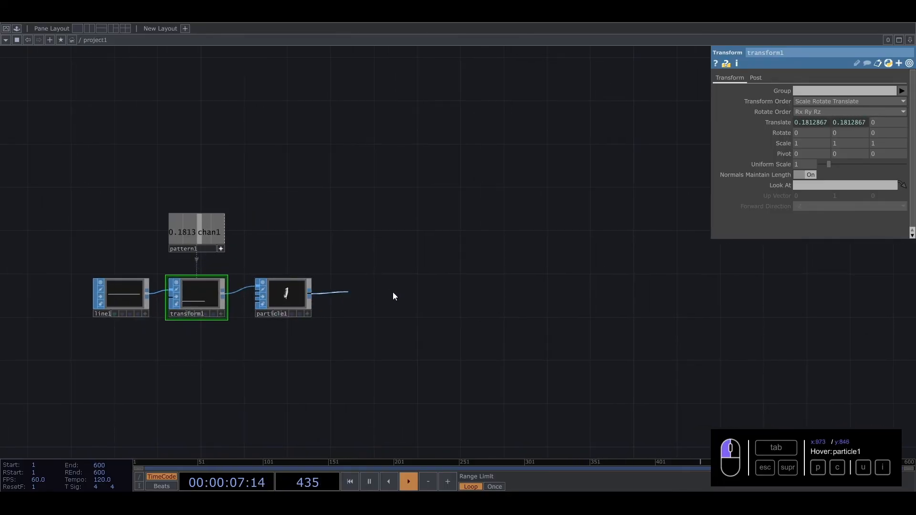
key("Tab")
left_click(259, 171)
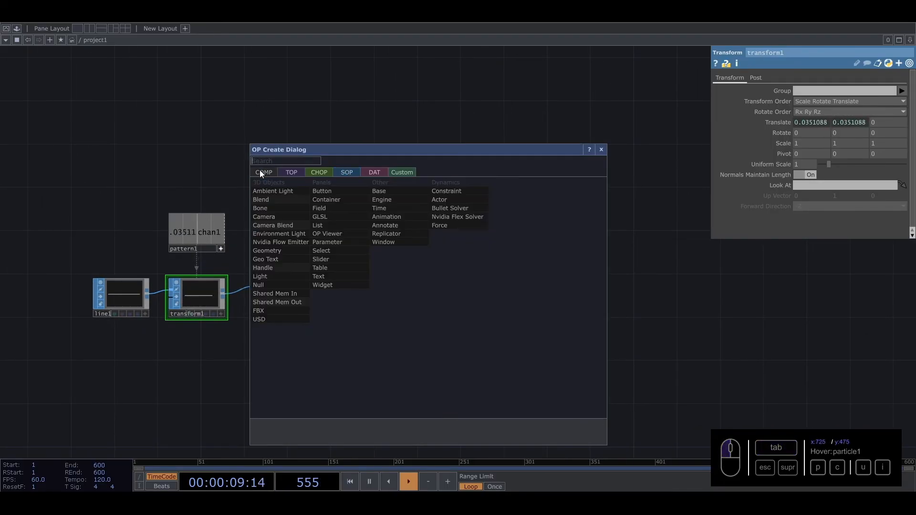
left_click(278, 253)
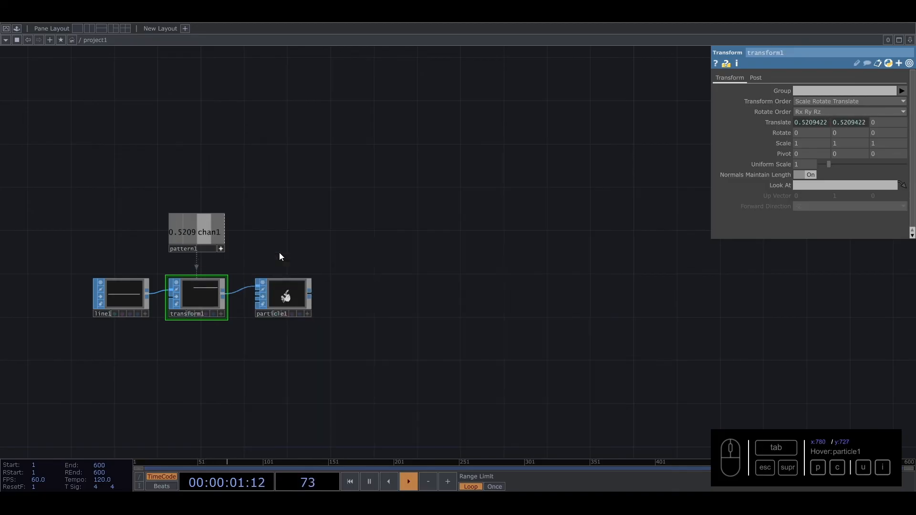
left_click(372, 287)
Add a Camera COMP above geo1 and a Light COMP beside the camera
key("Tab")
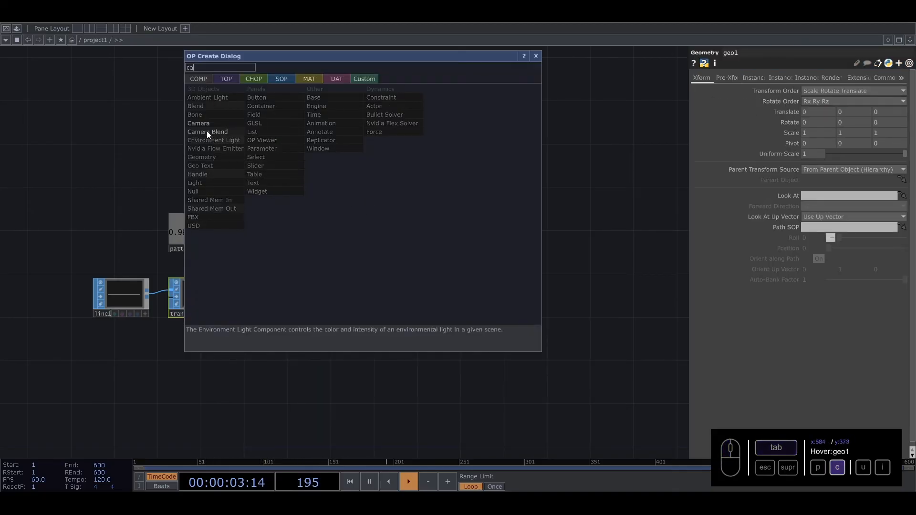
left_click(209, 135)
left_click(379, 219)
key("Tab")
type("li")
left_click(297, 216)
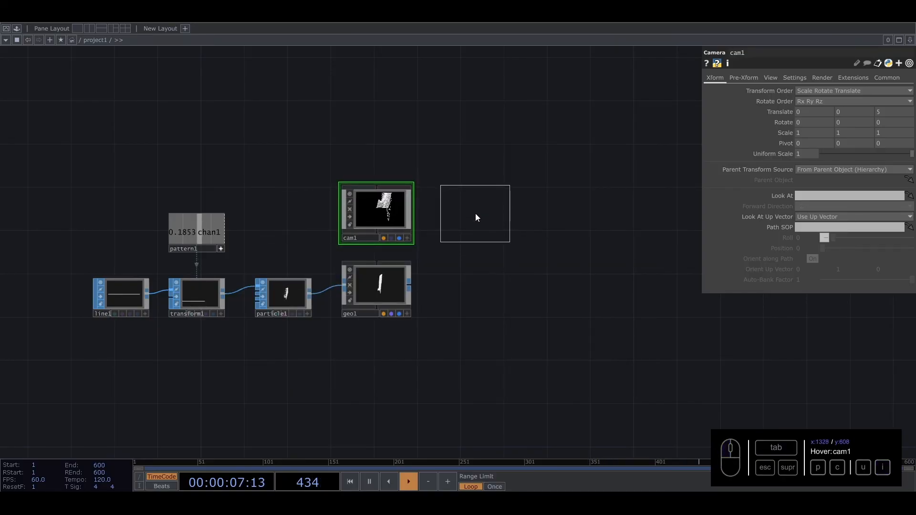
left_click(475, 213)
Add a Constant MAT below geo1 and assign it as the geometry's material
left_click_drag(417, 321, 405, 298)
key("Tab")
left_click(353, 178)
left_click(260, 190)
left_click(375, 319)
left_click_drag(377, 322, 382, 220)
left_click(382, 217)
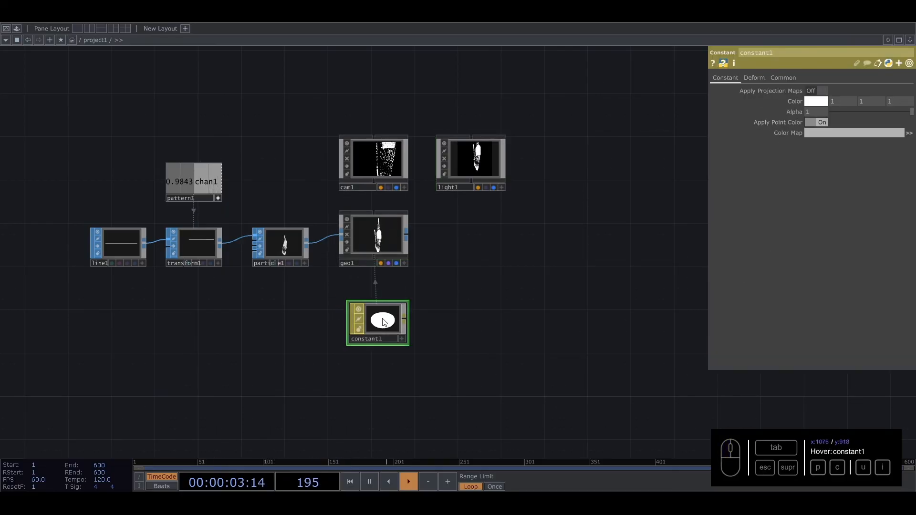
left_click_drag(377, 321, 377, 310)
Add a Render TOP beside geo1 to render the particle scene
key("Tab")
type("re")
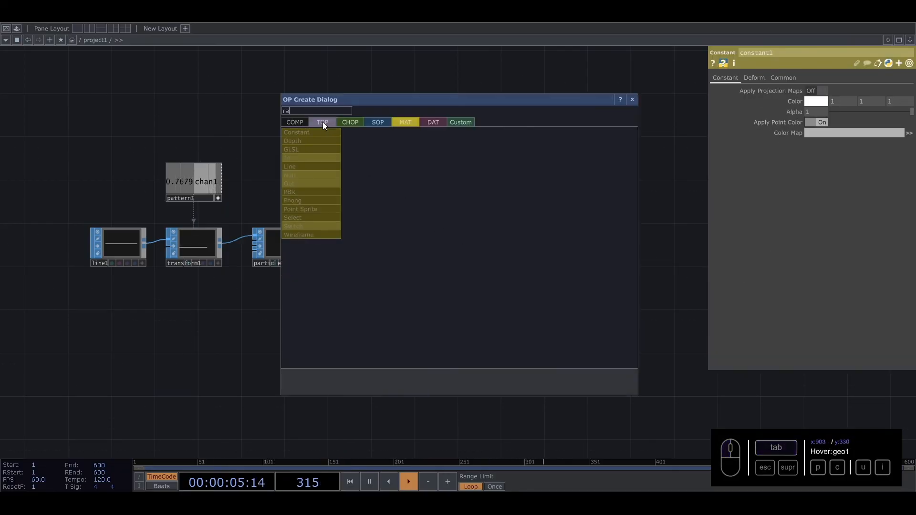
left_click(323, 123)
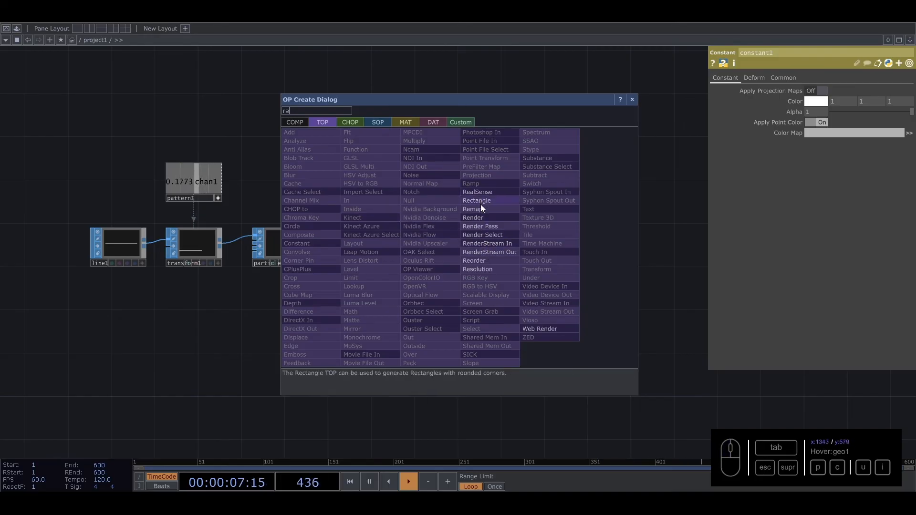
left_click(480, 216)
left_click(476, 237)
left_click_drag(574, 247, 541, 247)
scroll(528, 242, "up", 5)
scroll(528, 244, "down", 8)
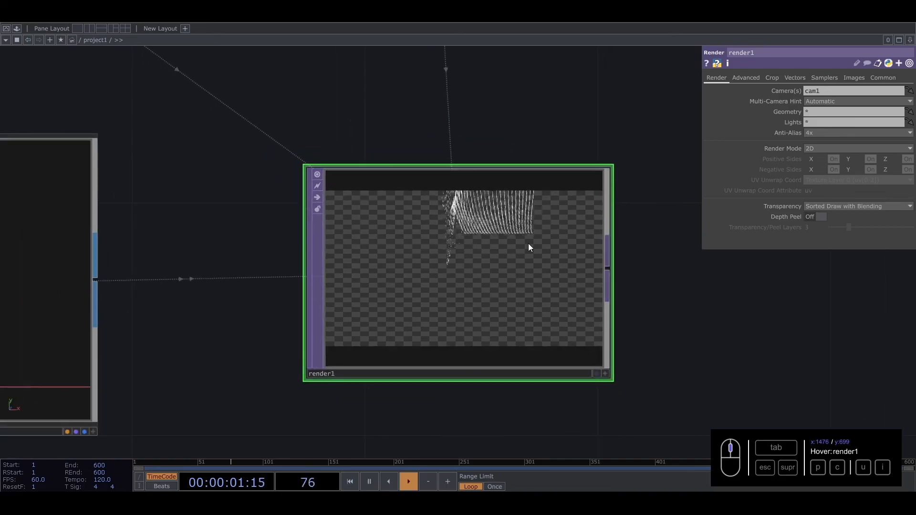
Connect a Null TOP to render1's output and rename it out1
scroll(584, 253, "down", 4)
left_click_drag(585, 253, 365, 277)
left_click(341, 271)
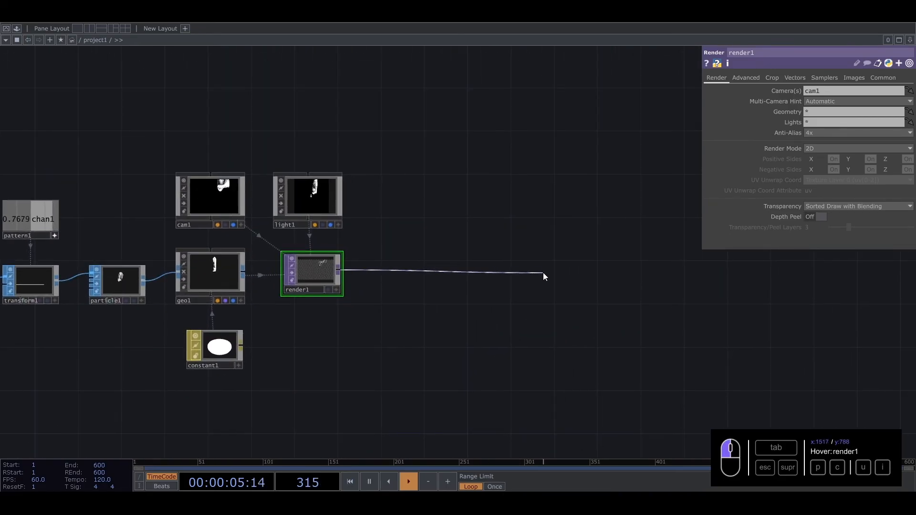
key("Tab")
type("nul")
key("Return")
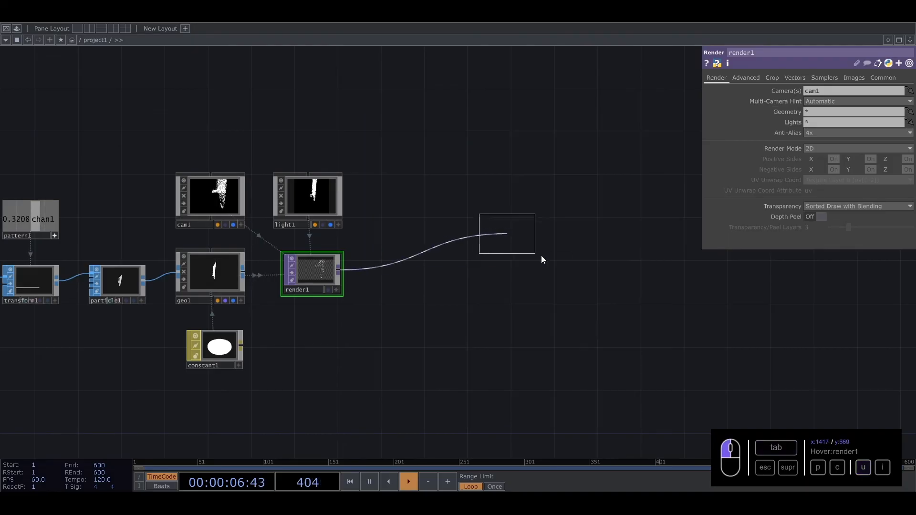
left_click(604, 274)
type("o")
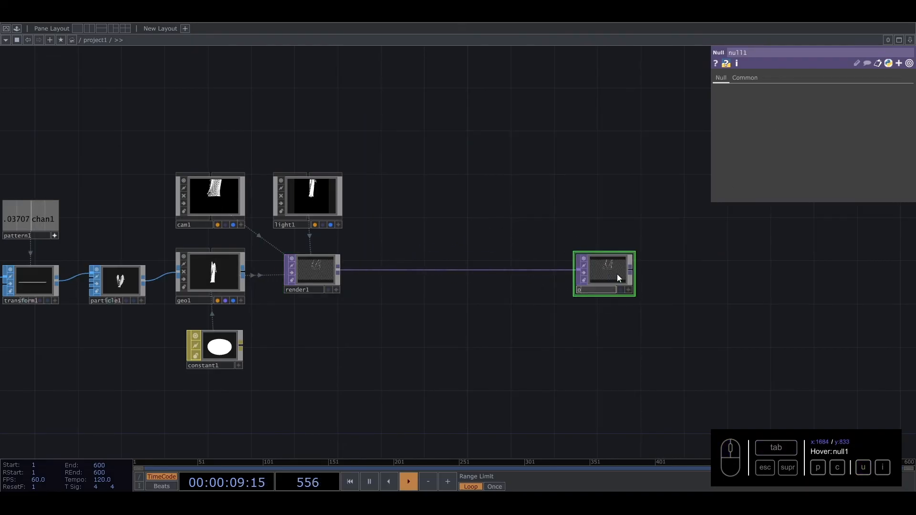
type("ut1")
left_click(788, 310)
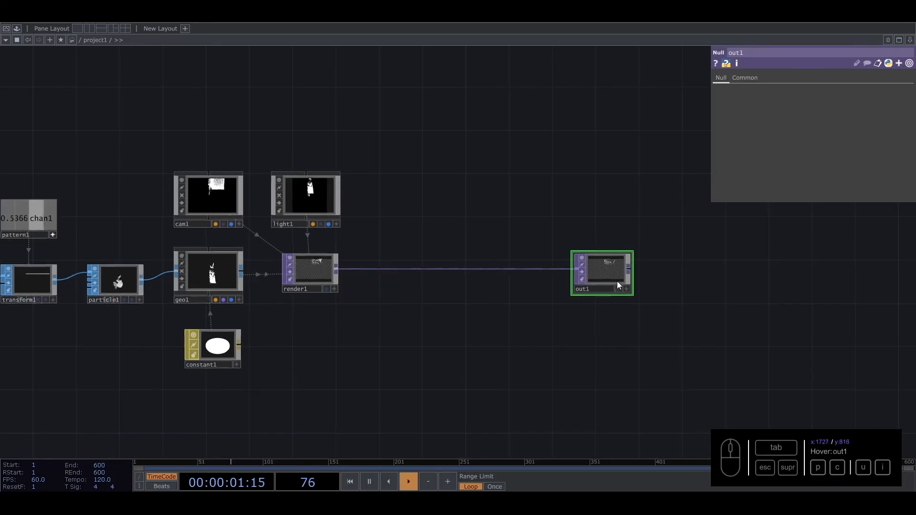
Display out1 as the network background and move the node farther away from render1
left_click(619, 289)
left_click_drag(618, 274, 848, 275)
scroll(568, 276, "down", 4)
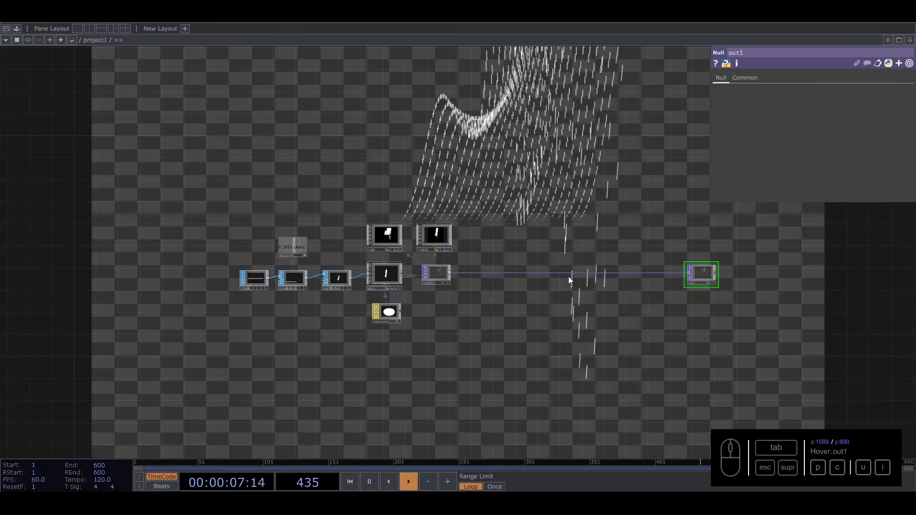
Move line1, transform1, particle1 and pattern1 together so the chain lines up with geo1
scroll(329, 308, "up", 4)
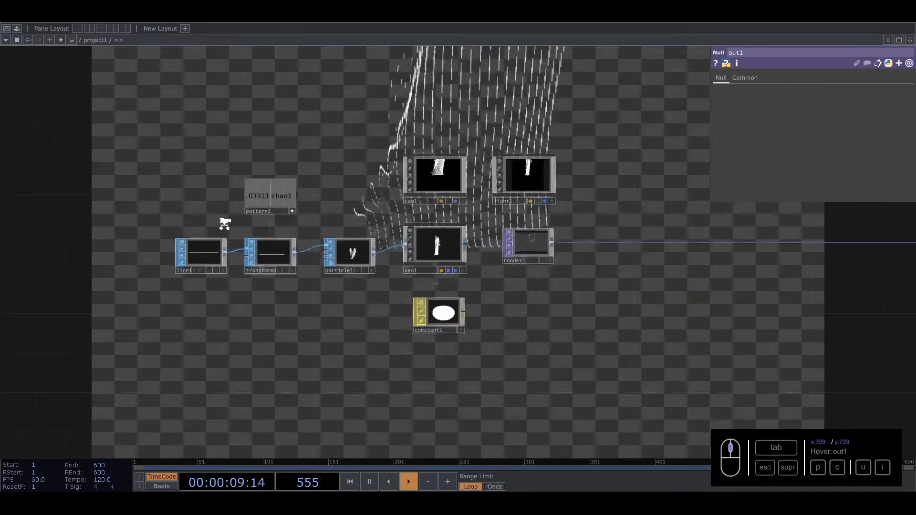
right_click_drag(150, 144, 363, 303)
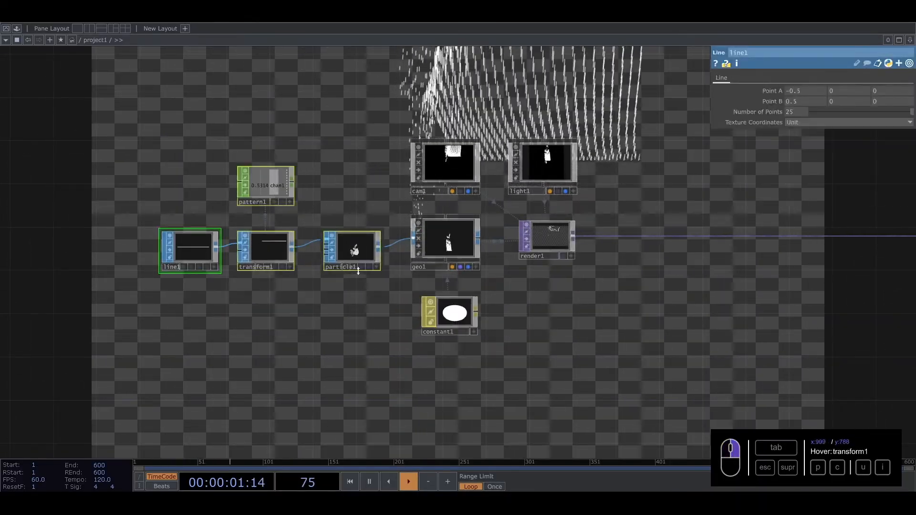
left_click_drag(357, 266, 358, 255)
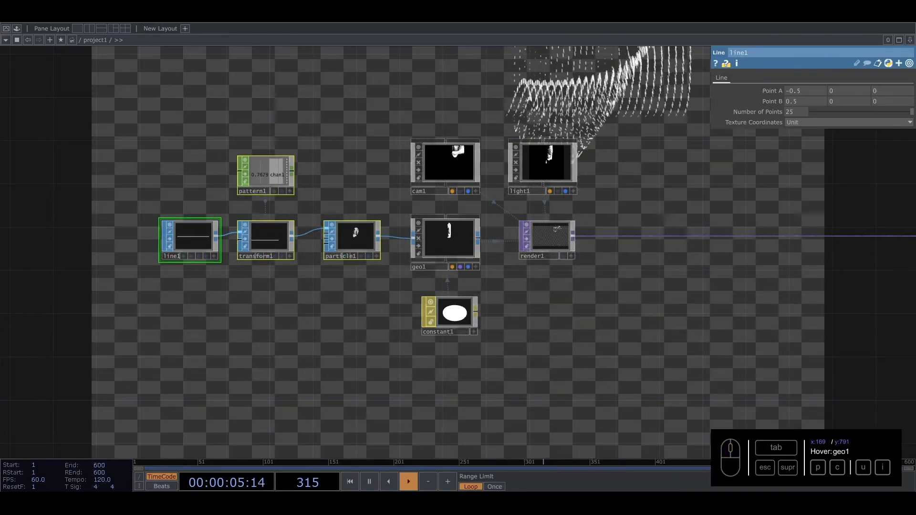
Orbit the camera in cam1's viewer to reframe the particles from an angled side view
middle_click_drag(483, 205, 447, 220)
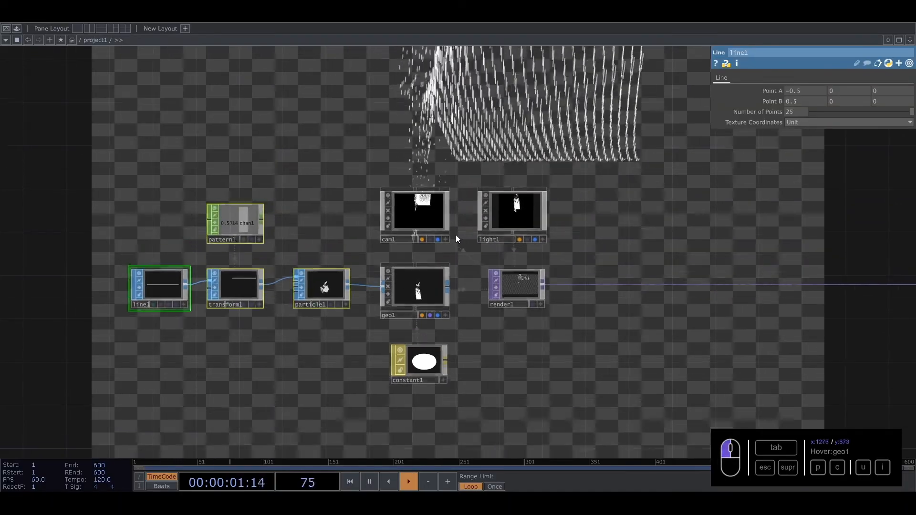
scroll(455, 224, "up", 4)
left_click_drag(396, 205, 375, 201)
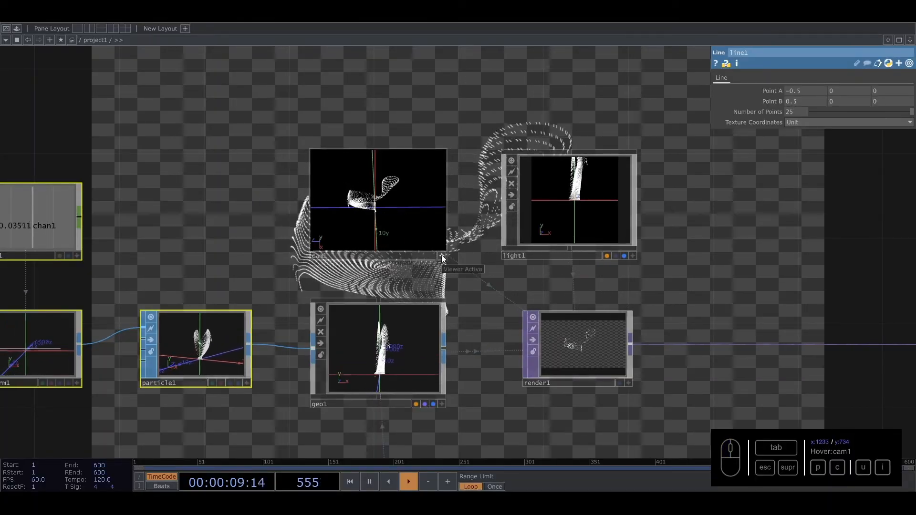
scroll(512, 289, "down", 10)
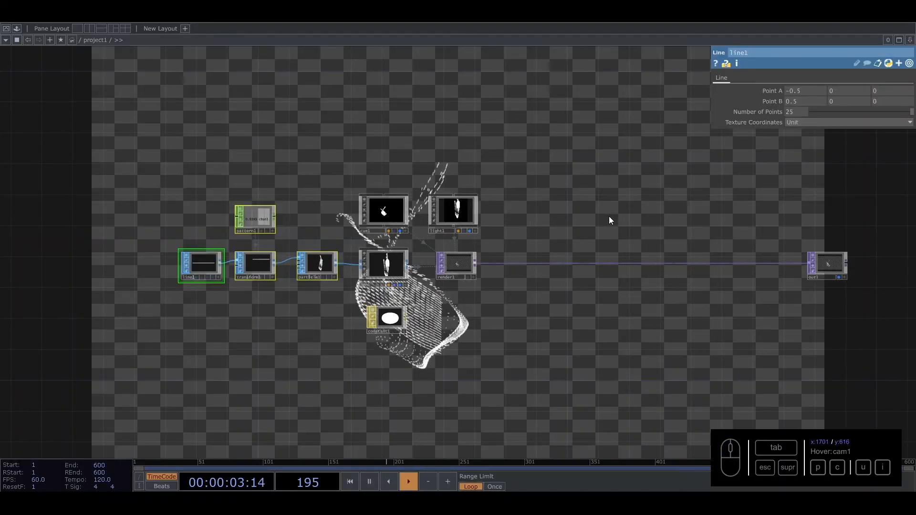
Insert a Transform TOP between render1 and out1 with Comp Over Background Color on over opaque black
middle_click_drag(610, 219, 380, 219)
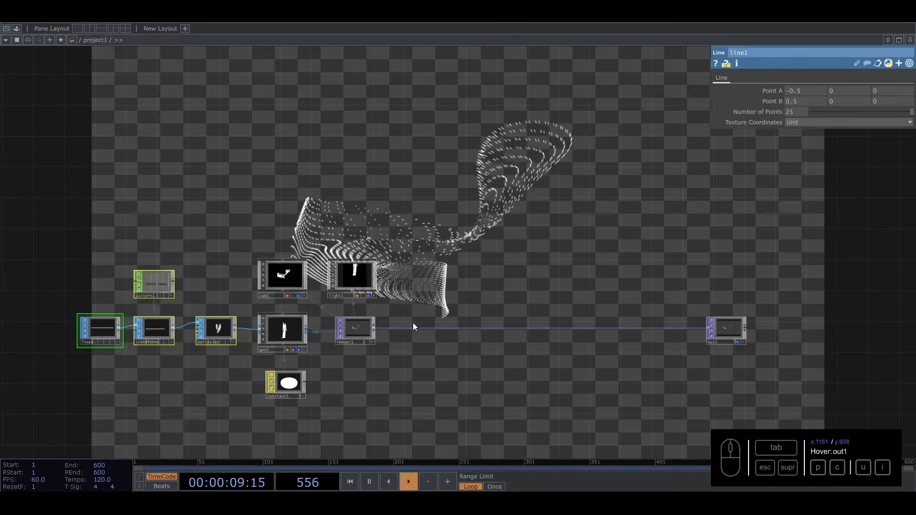
right_click(678, 327)
left_click(684, 319)
type("tr")
left_click(770, 345)
left_click(671, 331)
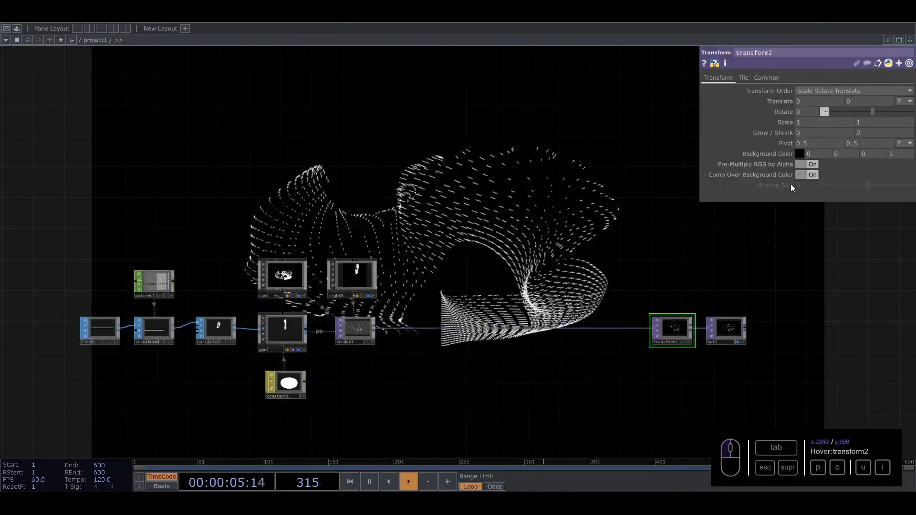
left_click(807, 175)
Move transform2 and out1 together farther from render1 to free space between them
right_click_drag(615, 289, 778, 366)
left_click_drag(672, 336, 849, 335)
left_click_drag(504, 285, 419, 250)
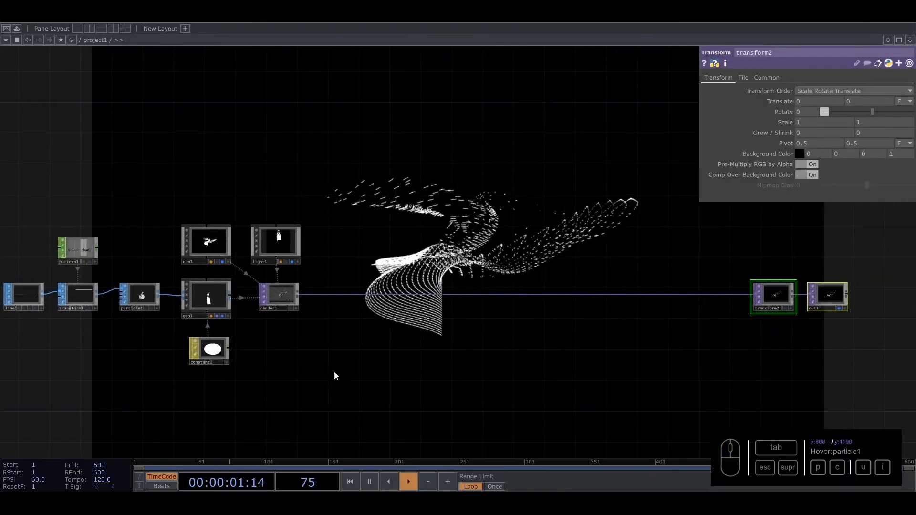
Insert a Null TOP directly after render1, ahead of transform2
scroll(381, 296, "up", 2)
scroll(380, 298, "up", 3)
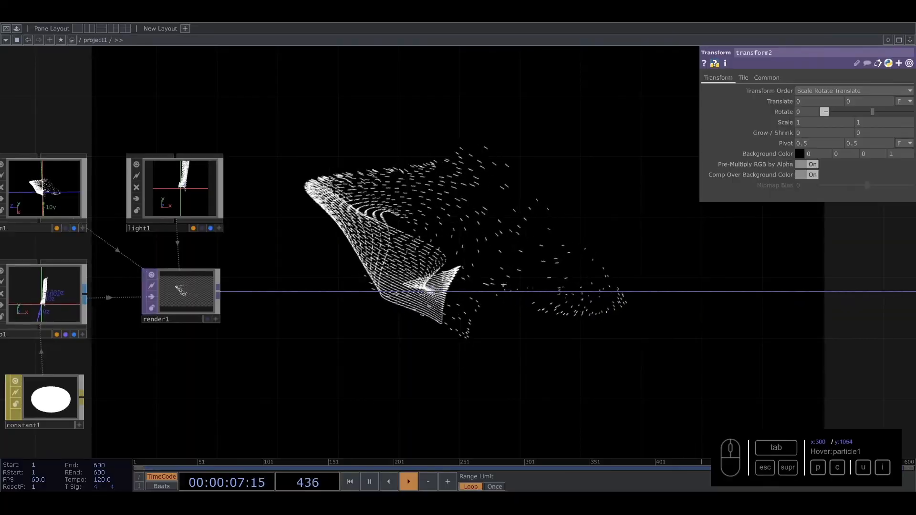
scroll(458, 329, "down", 5)
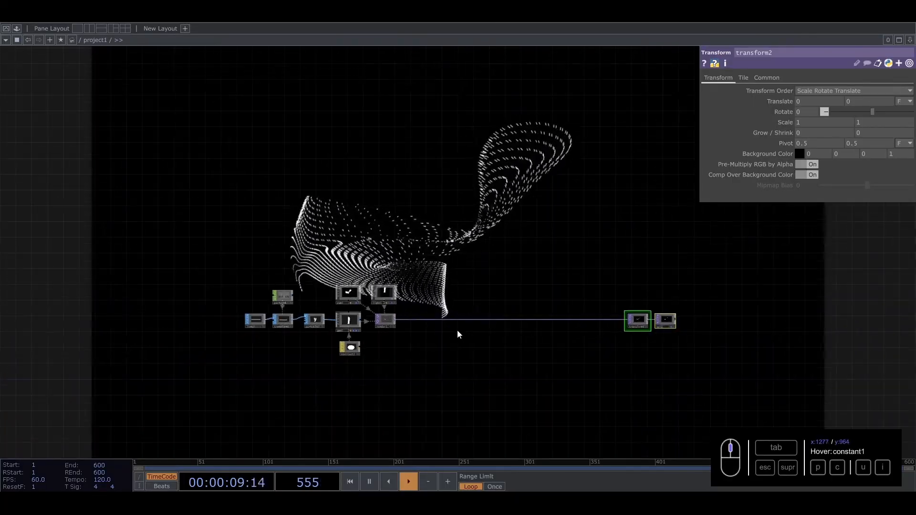
scroll(456, 330, "up", 5)
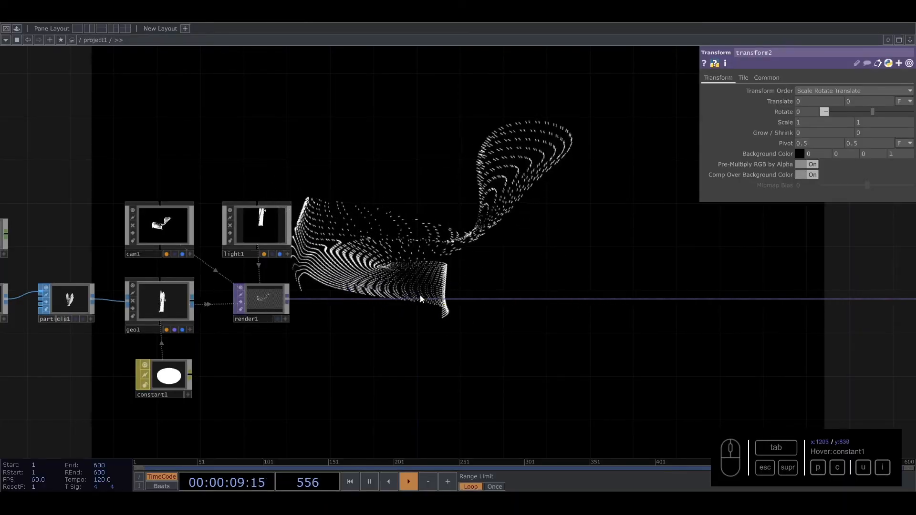
left_click_drag(377, 317, 315, 290)
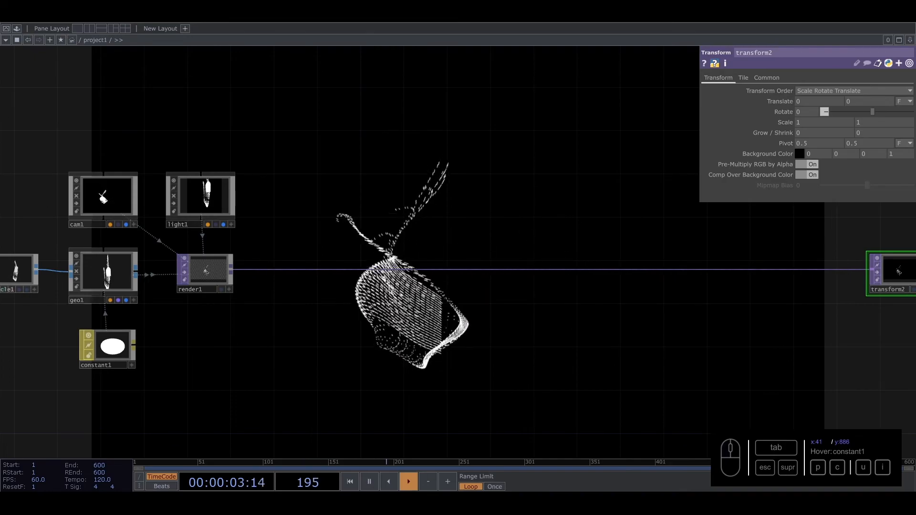
left_click_drag(422, 324, 338, 251)
right_click(201, 197)
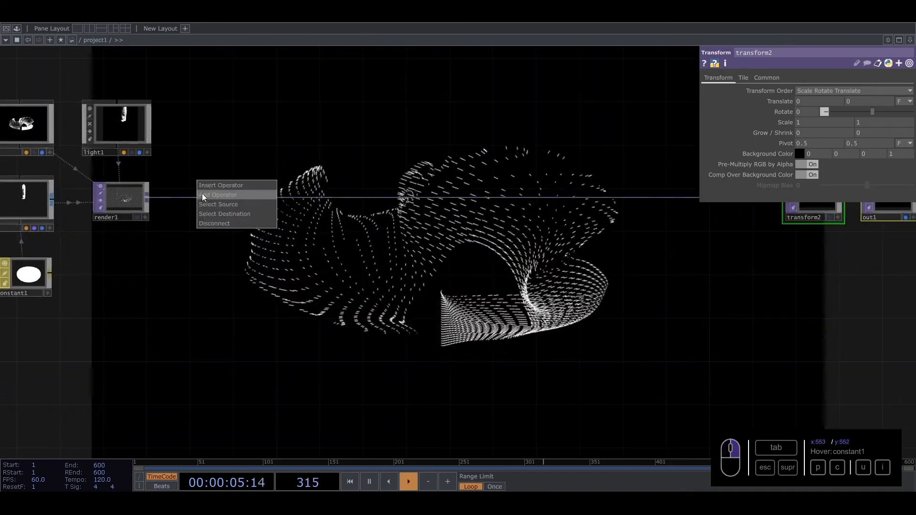
left_click(205, 186)
type("nul")
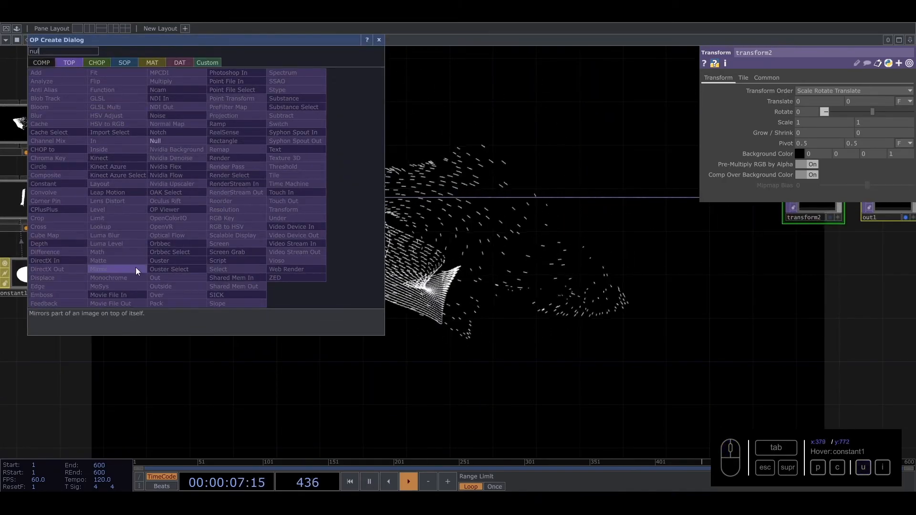
key("Return")
left_click(204, 196)
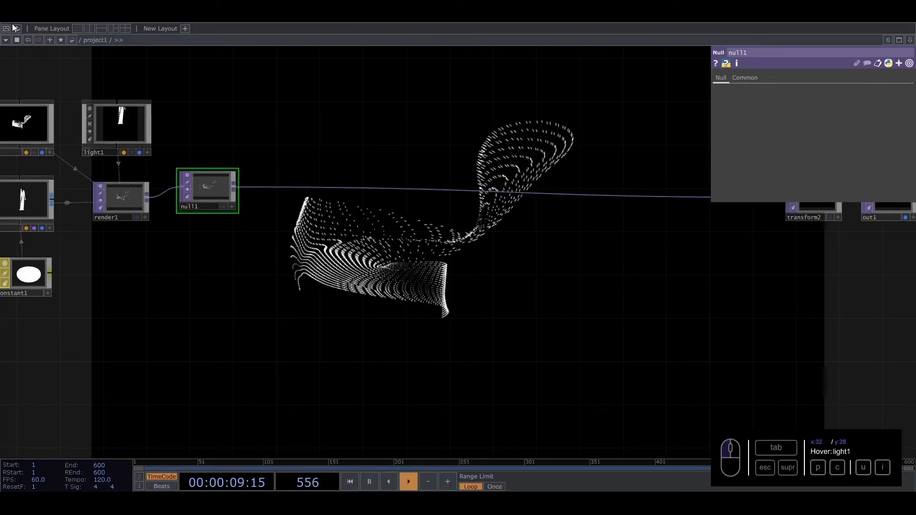
Place the 06_SlitScan component from the Effects palette folder below null1, fed by render1's output
left_click(18, 28)
left_click(47, 201)
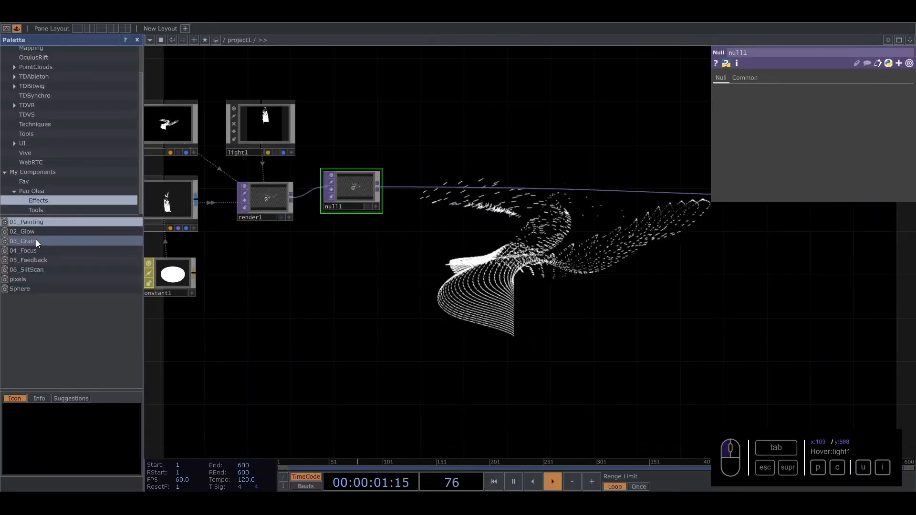
left_click(310, 303)
left_click(136, 40)
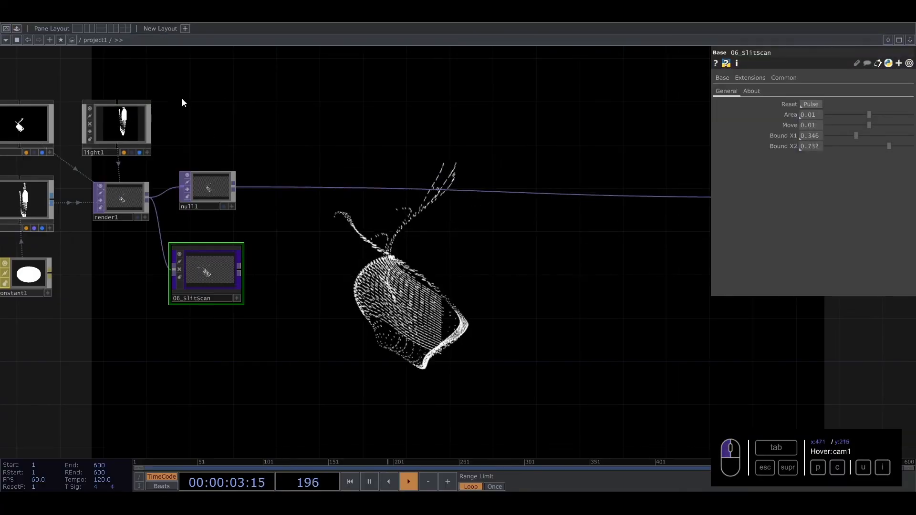
Inspect the 06_SlitScan output up close and move the component to free space beneath render1
scroll(208, 268, "up", 10)
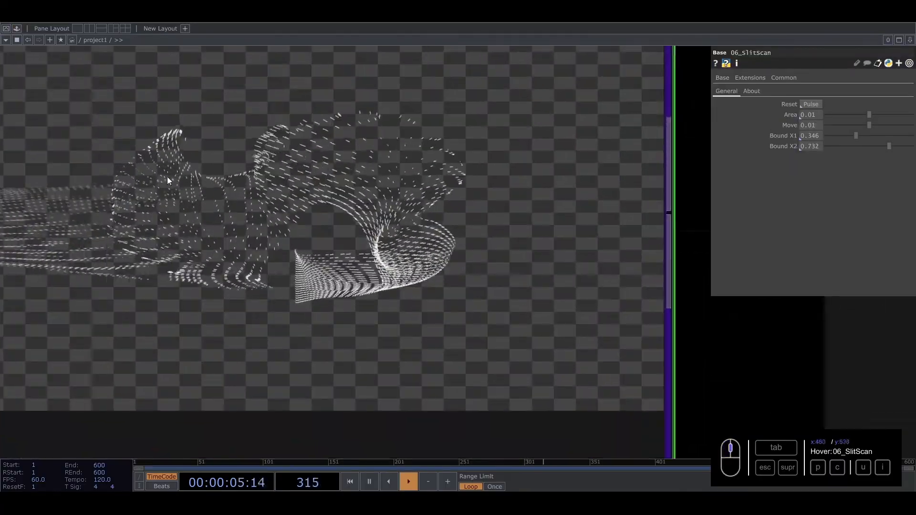
scroll(162, 191, "down", 5)
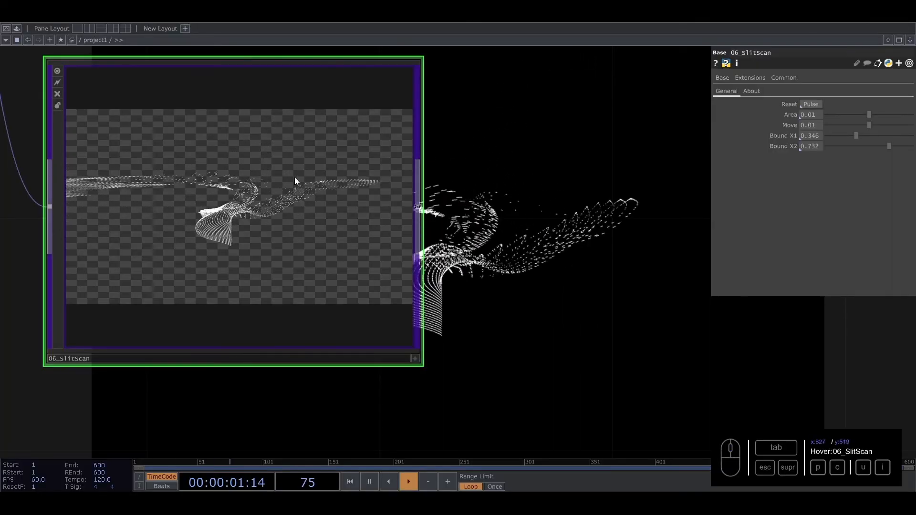
scroll(262, 234, "down", 2)
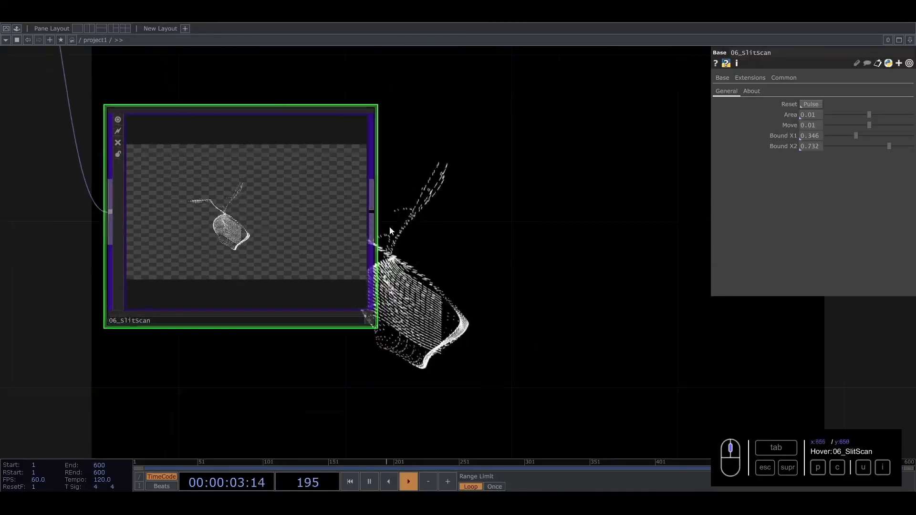
scroll(225, 236, "down", 3)
left_click_drag(225, 236, 131, 292)
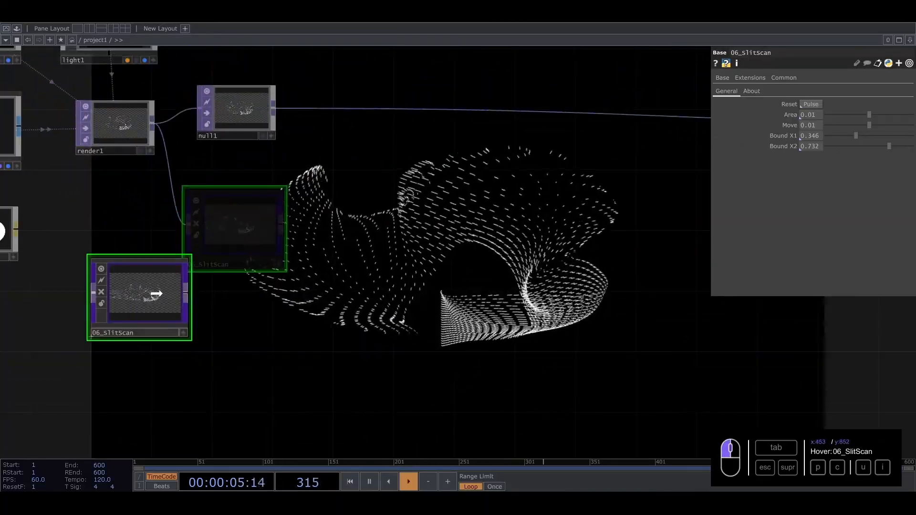
scroll(242, 136, "down", 3)
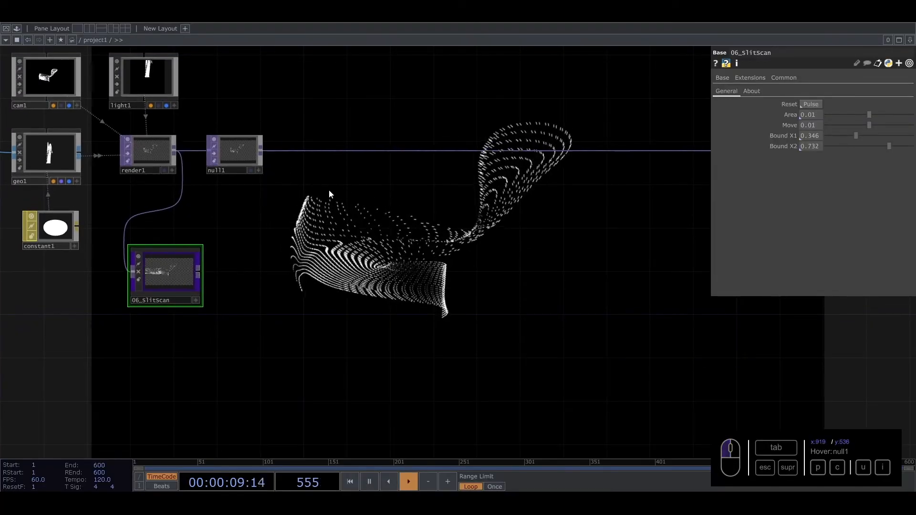
left_click_drag(319, 183, 295, 165)
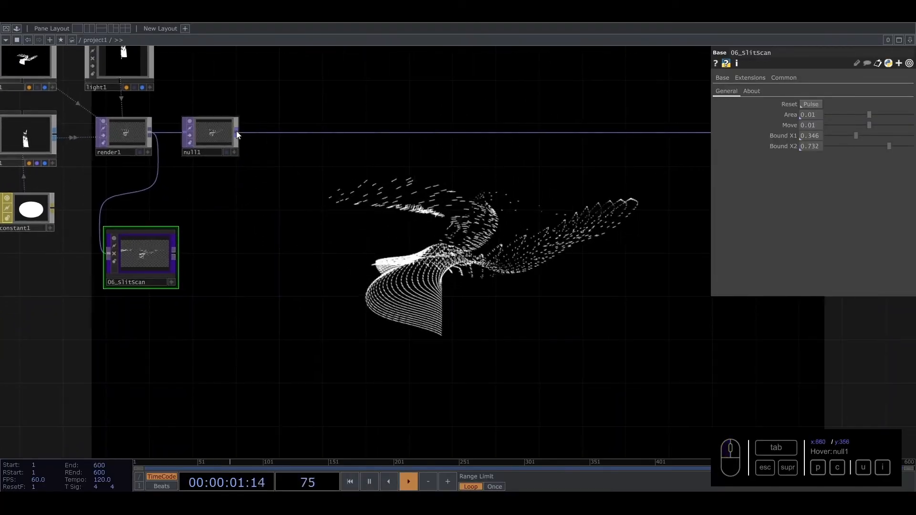
Add a Rectangle TOP wired from null1's output, placed below the main chain
left_click(237, 134)
key("Tab")
type("re")
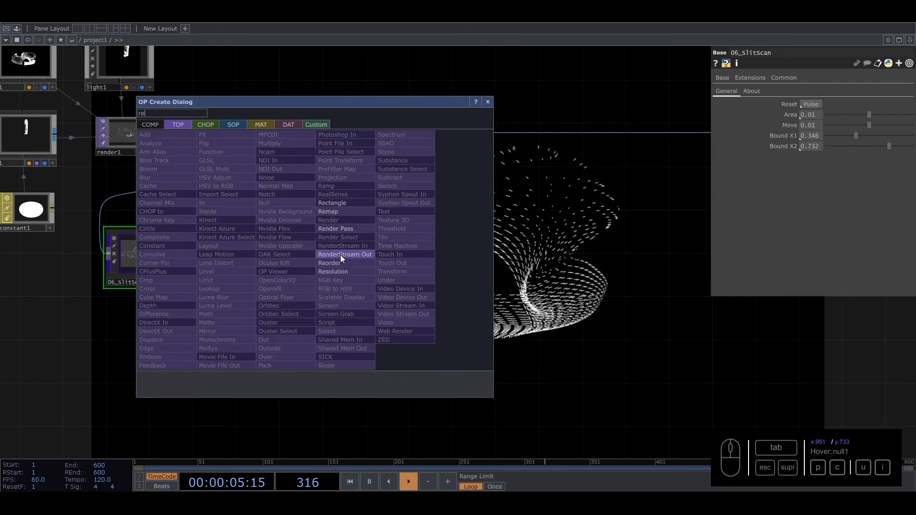
left_click(336, 206)
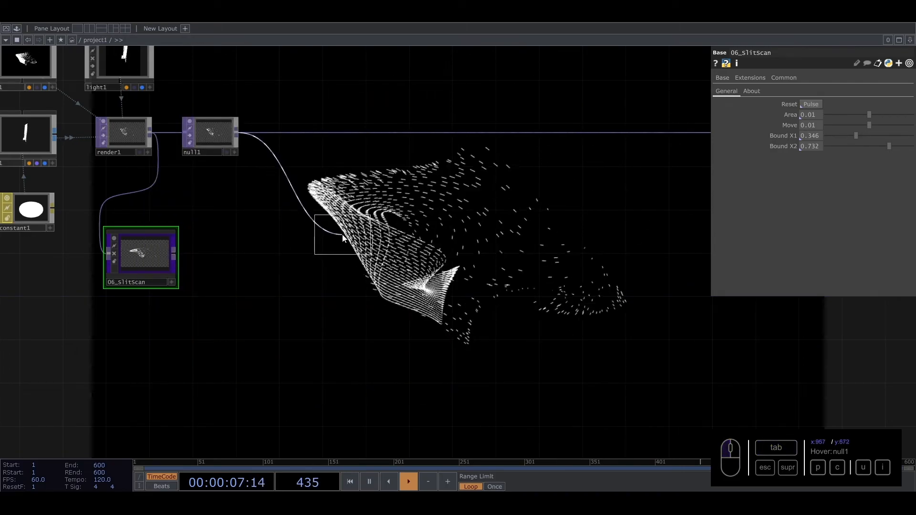
left_click(342, 234)
Set rectangle1's output resolution to Use Input and its size to 0.01 by 1, and shift it lower
left_click(762, 79)
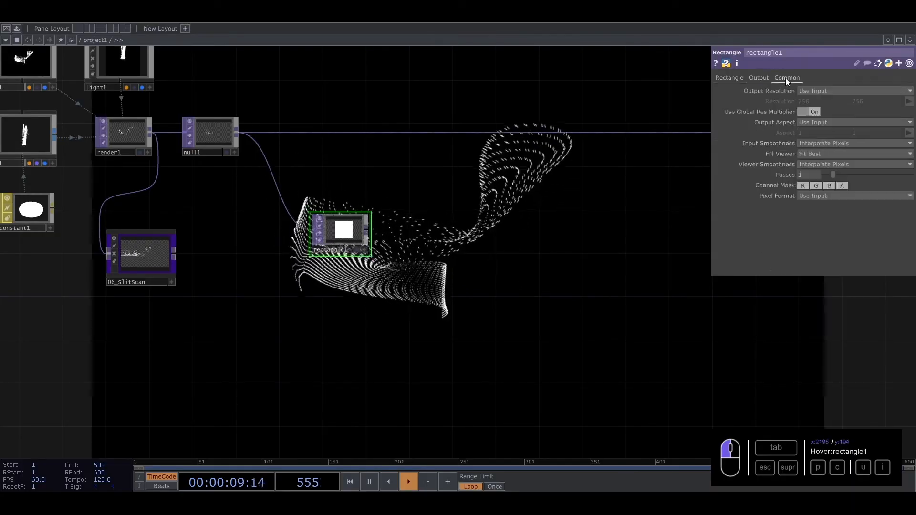
left_click(823, 91)
left_click(826, 95)
left_click(734, 77)
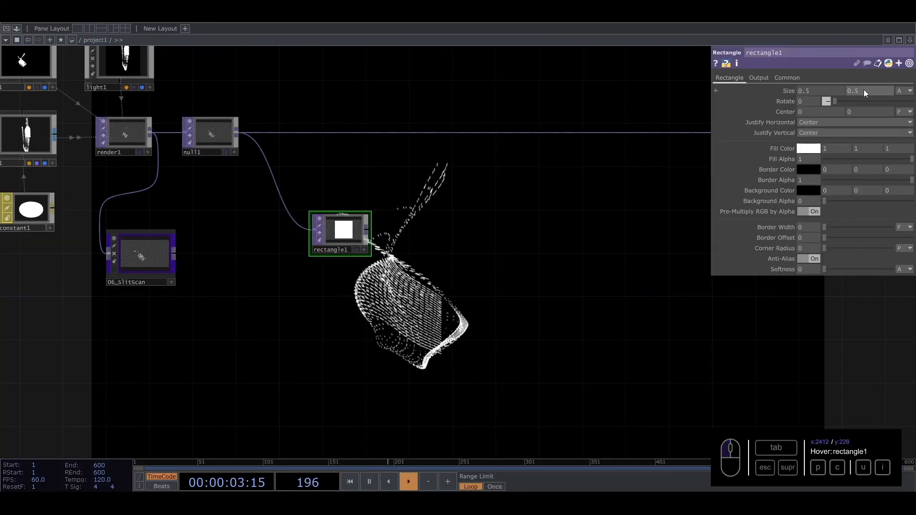
scroll(317, 247, "up", 5)
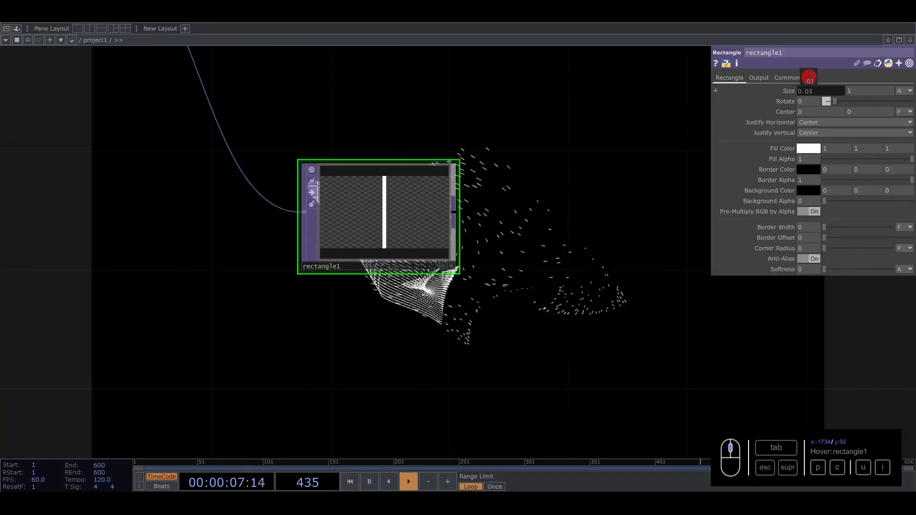
scroll(380, 233, "down", 6)
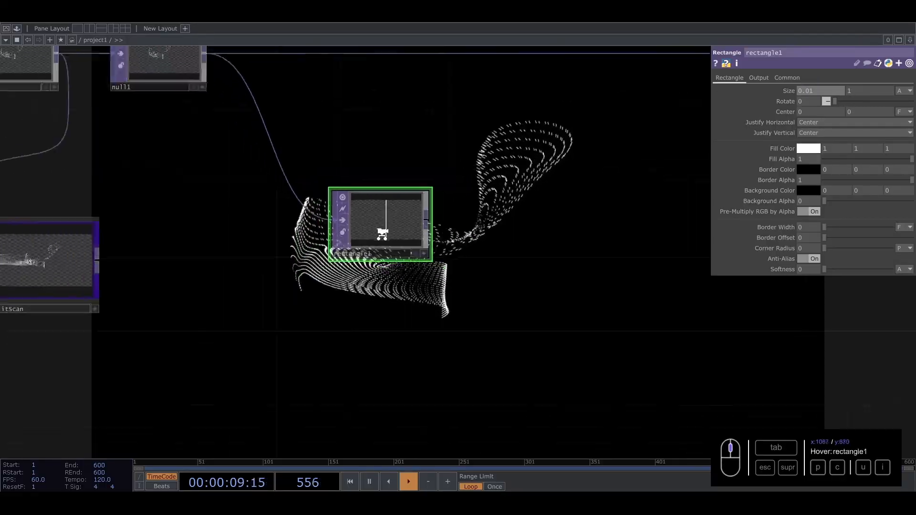
scroll(333, 203, "up", 2)
scroll(333, 203, "up", 2)
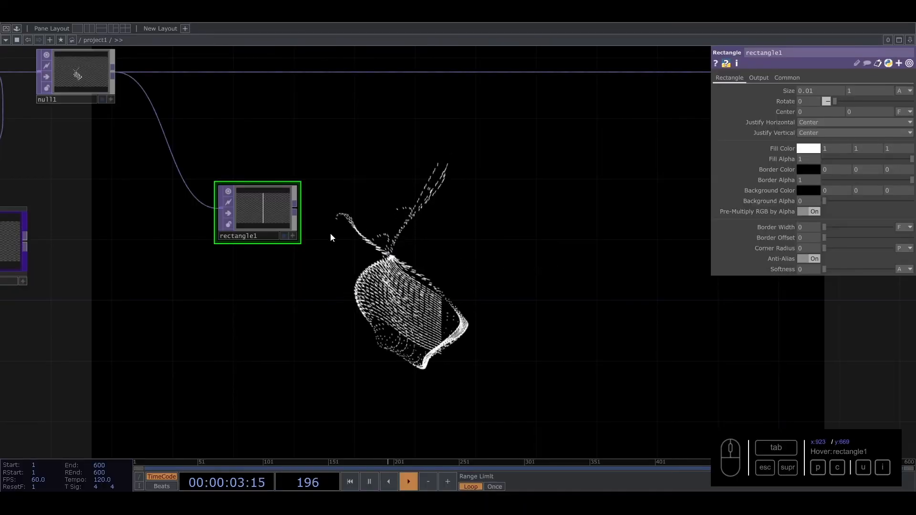
left_click_drag(253, 205, 252, 265)
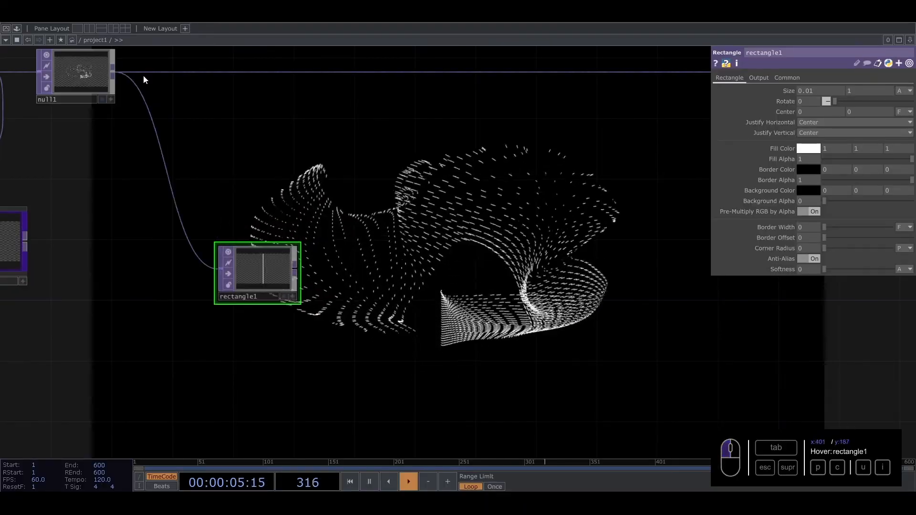
left_click(112, 71)
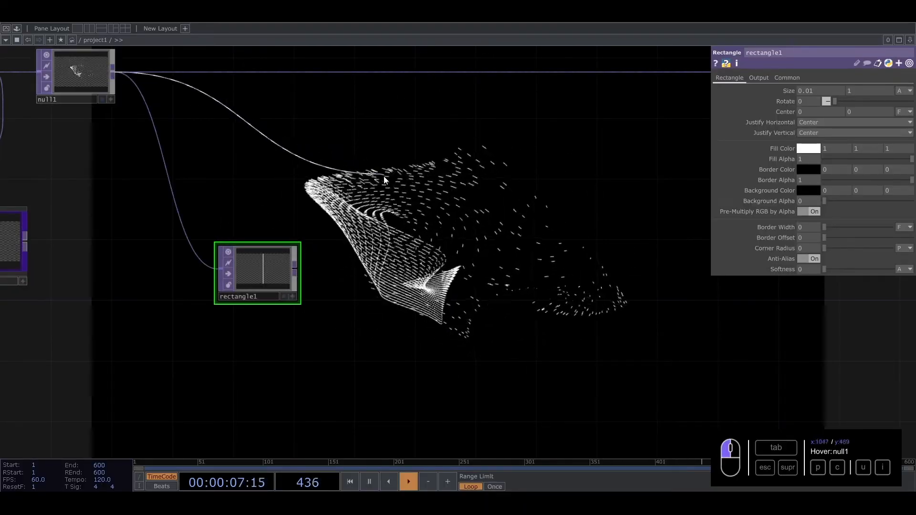
key("Tab")
type("m")
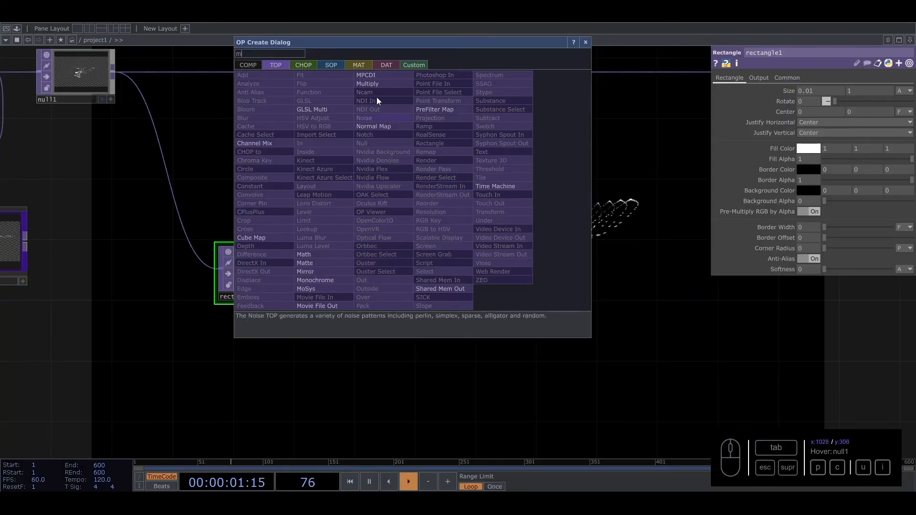
left_click(365, 92)
left_click(422, 196)
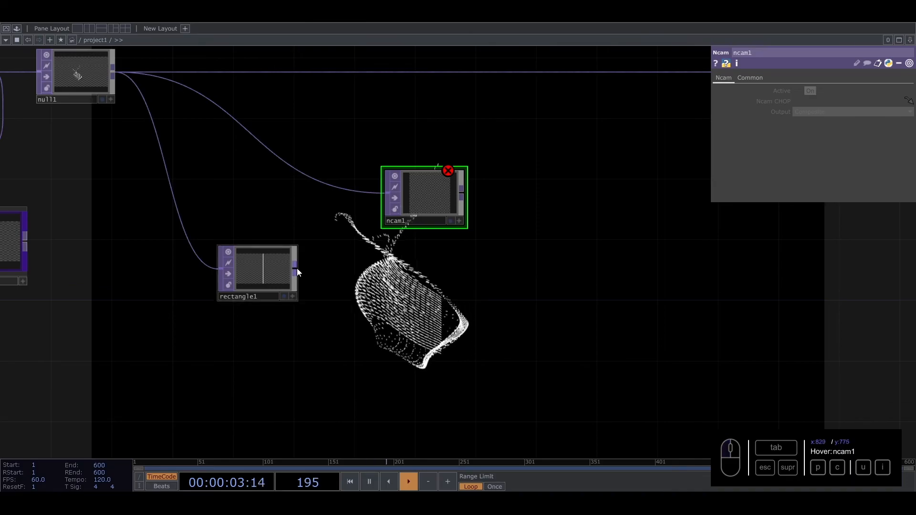
scroll(422, 191, "up", 3)
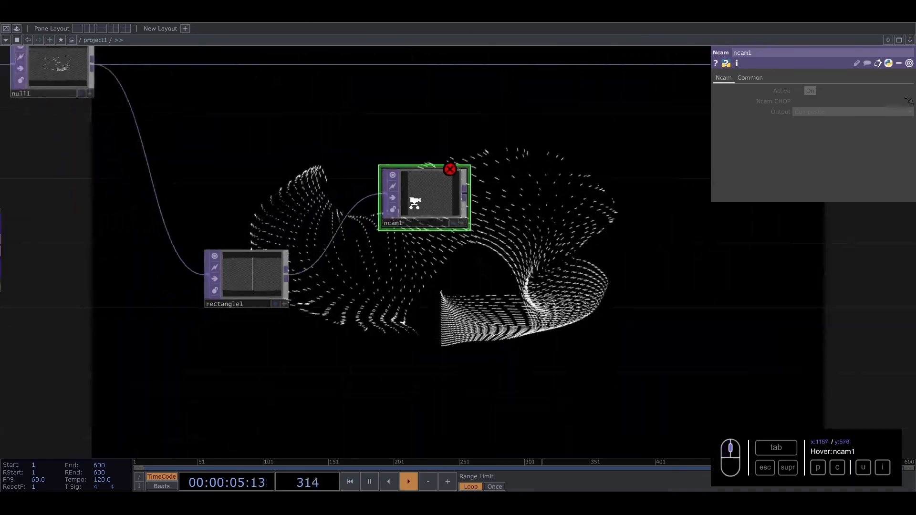
scroll(424, 204, "up", 3)
scroll(425, 203, "down", 6)
left_click_drag(425, 198, 467, 199)
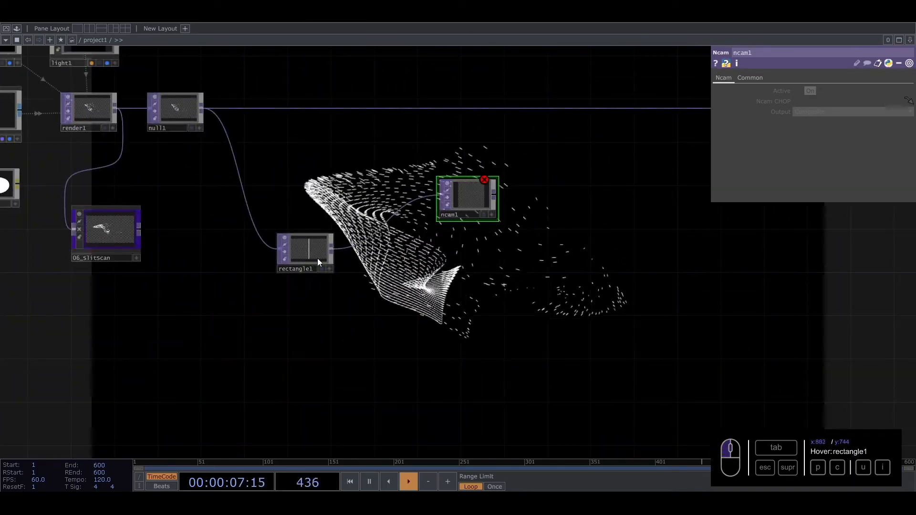
Move rectangle1 further down and insert a Movie File In TOP, showing the default banana image, as its input
left_click_drag(318, 259, 319, 325)
left_click_drag(465, 198, 467, 230)
key("Tab")
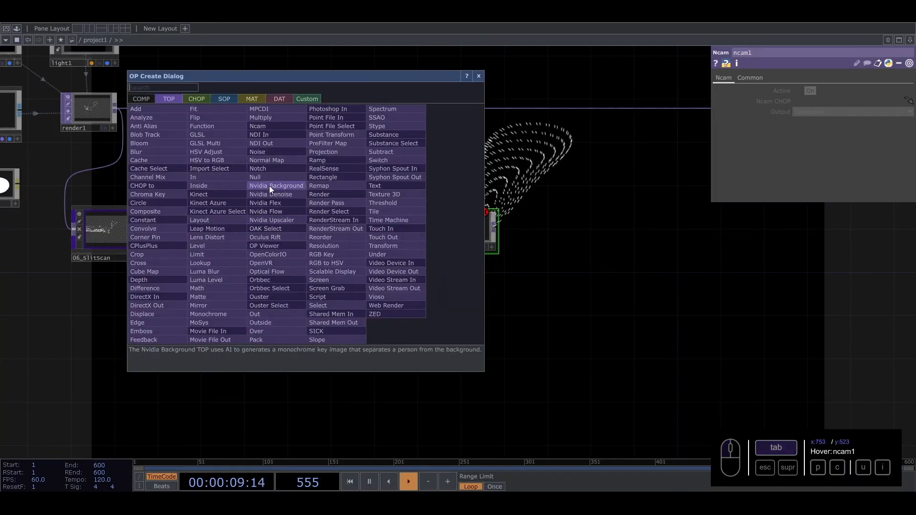
left_click(212, 331)
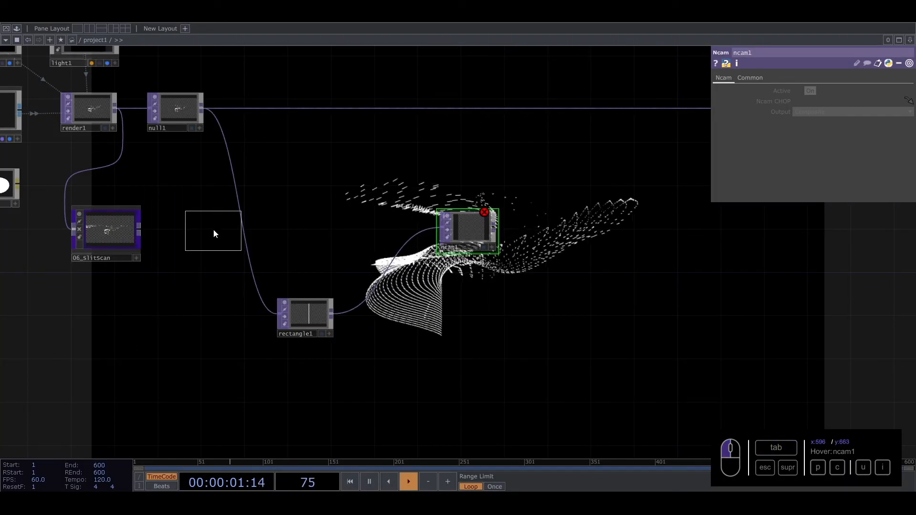
left_click(231, 227)
left_click_drag(248, 247, 234, 220)
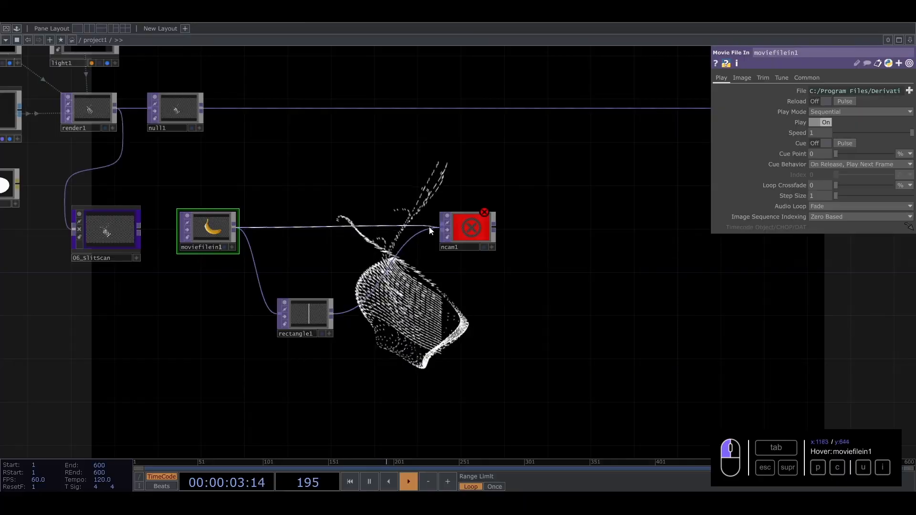
Connect moviefilein1 to the Ncam TOP and delete that mistaken operator
left_click_drag(445, 227, 447, 229)
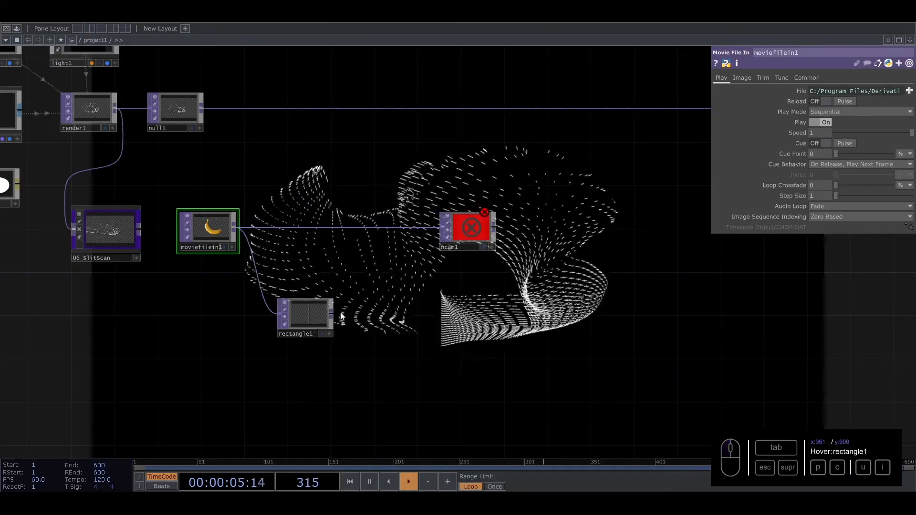
left_click(462, 227)
key("Delete")
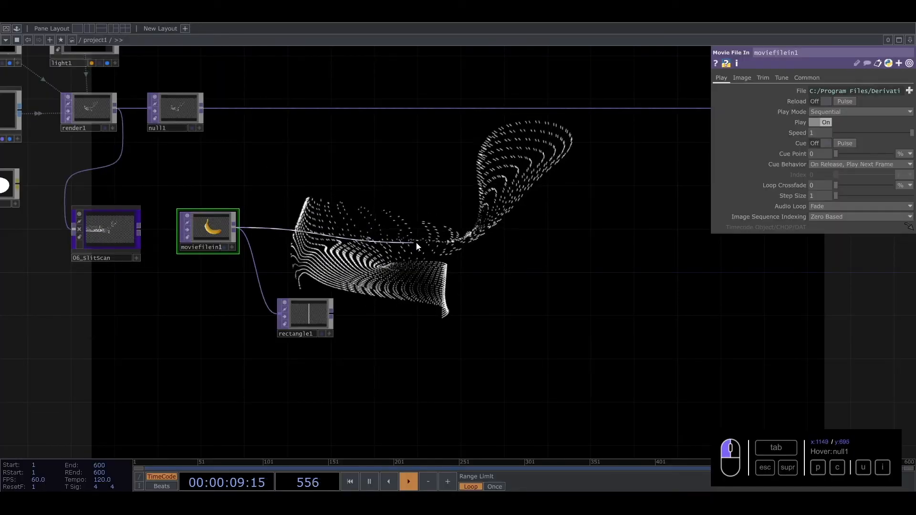
Add a Multiply TOP with moviefilein1 as first input and rectangle1 as second, and check its masked strip
key("Tab")
type("mu")
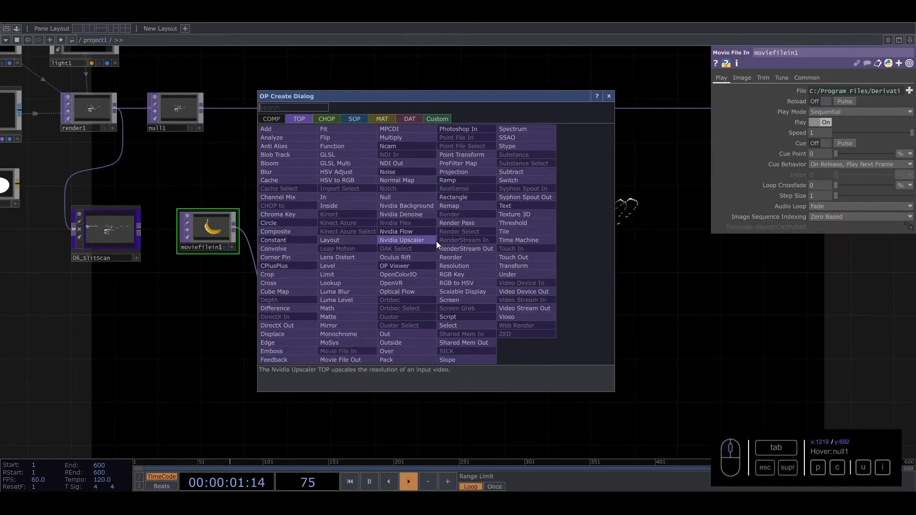
left_click(390, 137)
left_click(499, 242)
left_click_drag(333, 314, 434, 229)
scroll(347, 303, "up", 5)
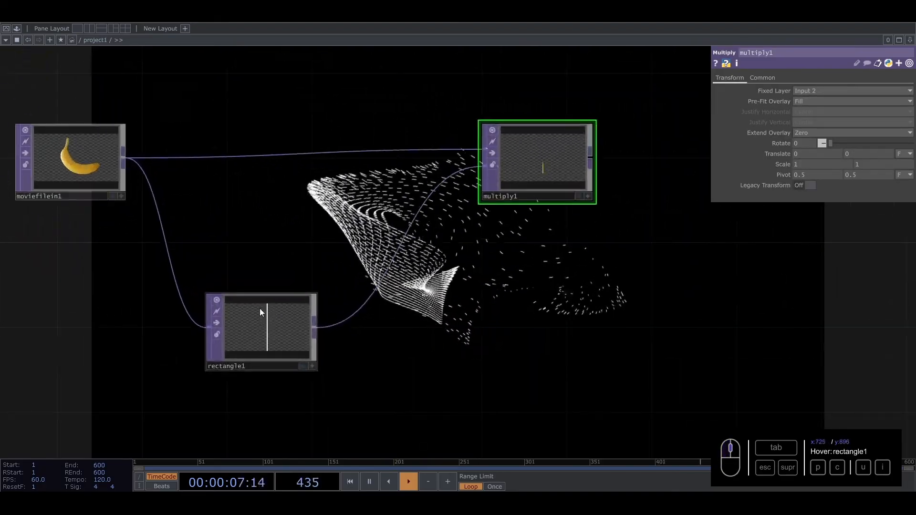
scroll(556, 139, "up", 5)
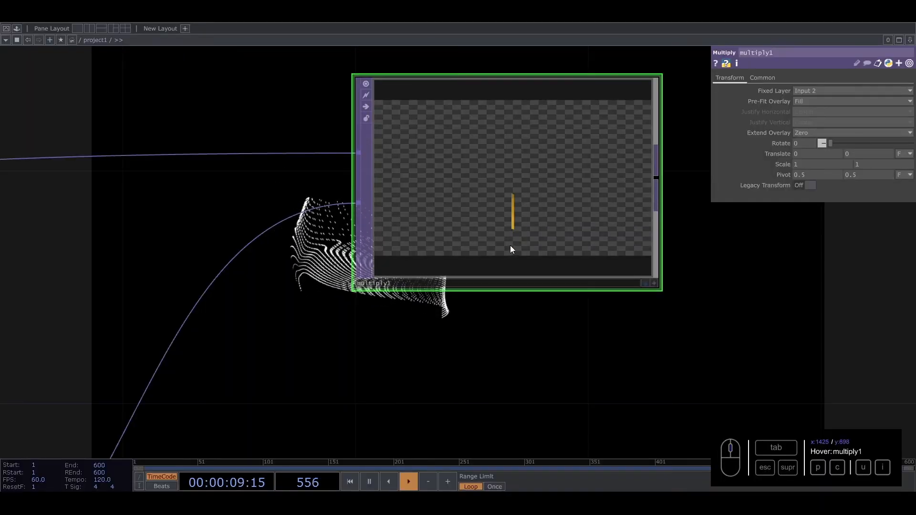
scroll(510, 206, "down", 5)
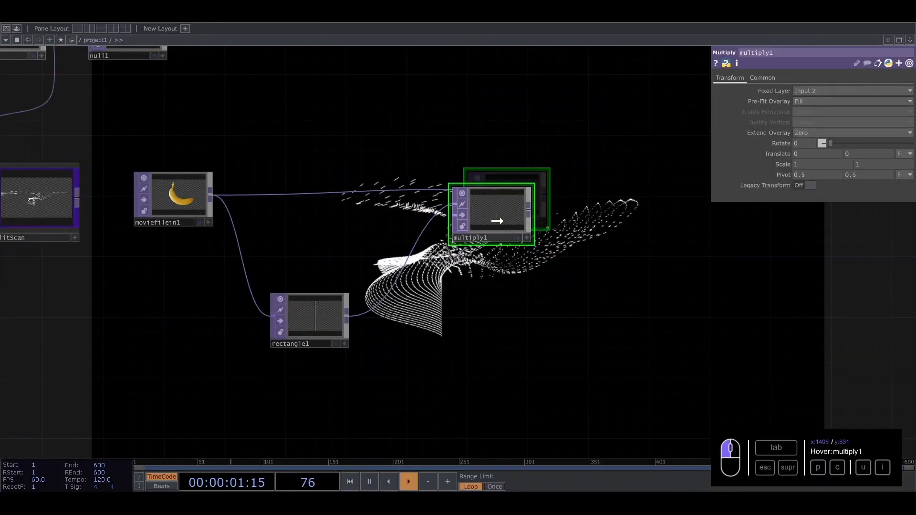
scroll(499, 239, "down", 3)
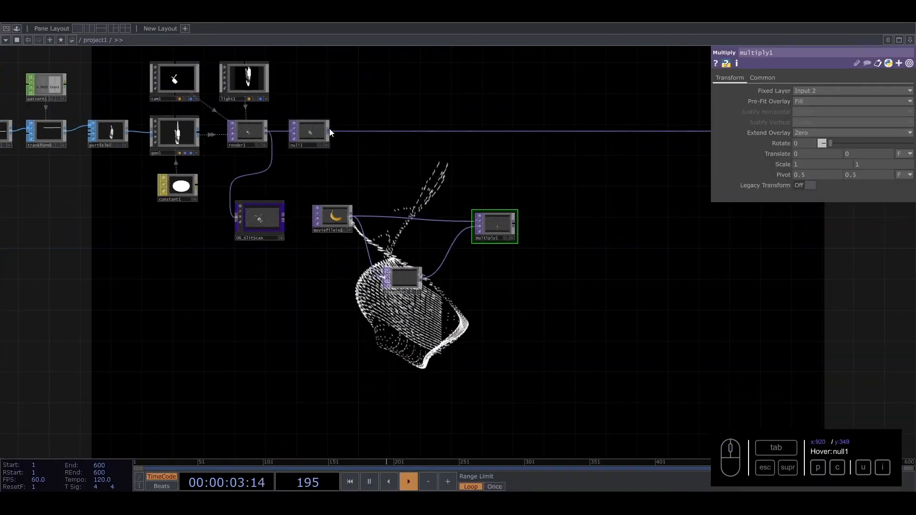
left_click_drag(328, 131, 478, 221)
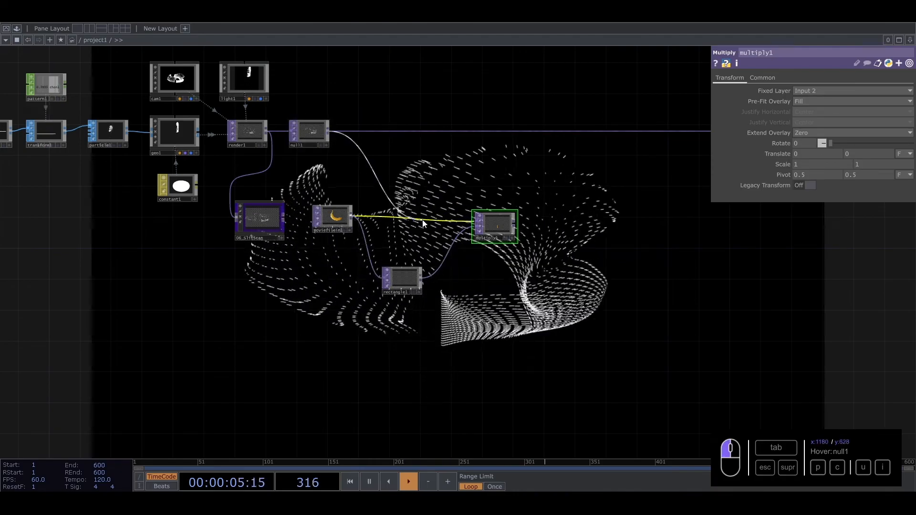
scroll(358, 208, "up", 3)
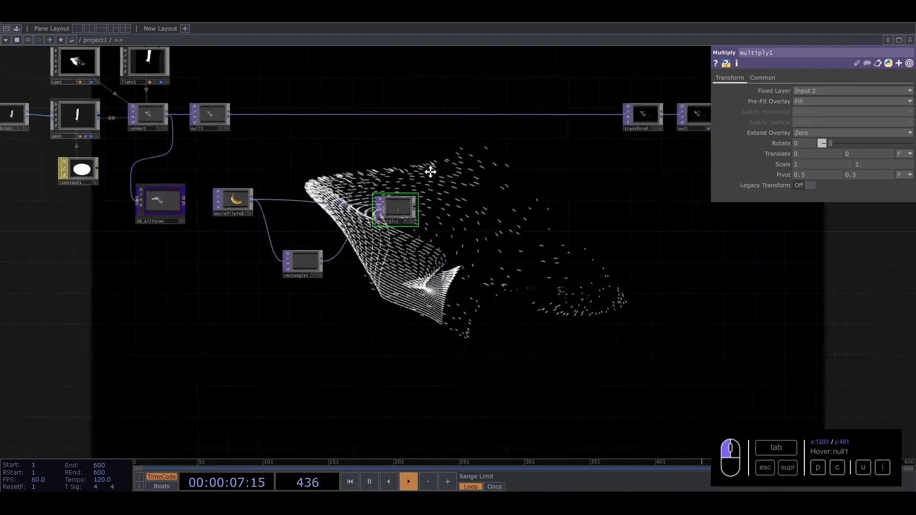
Add a Feedback TOP fed by multiply1, placed below and beside it
scroll(358, 206, "up", 2)
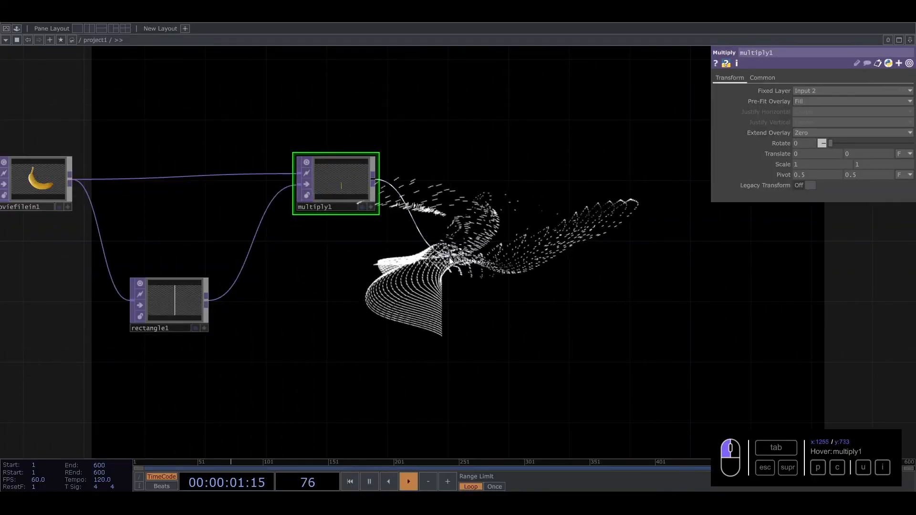
key("Tab")
type("fee")
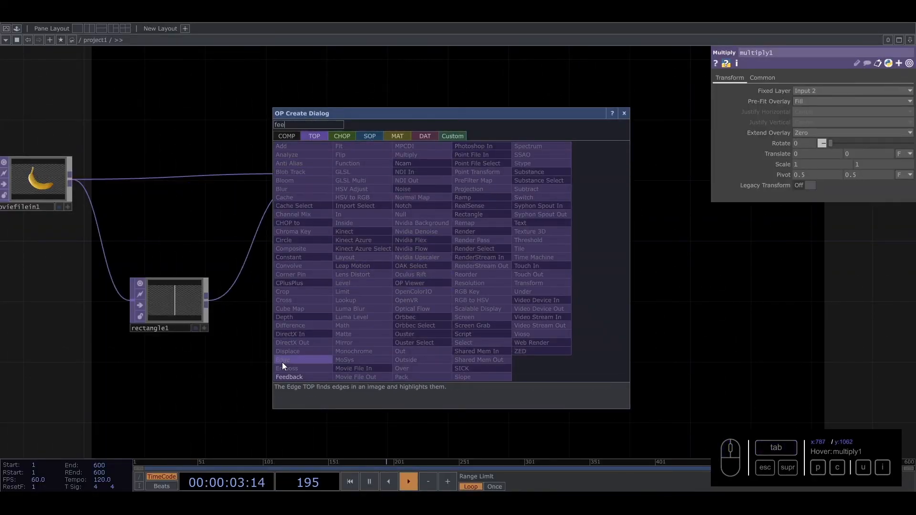
left_click(288, 378)
left_click(456, 277)
Add a Transform TOP fed by feedback1
left_click(495, 273)
key("Tab")
type("tra")
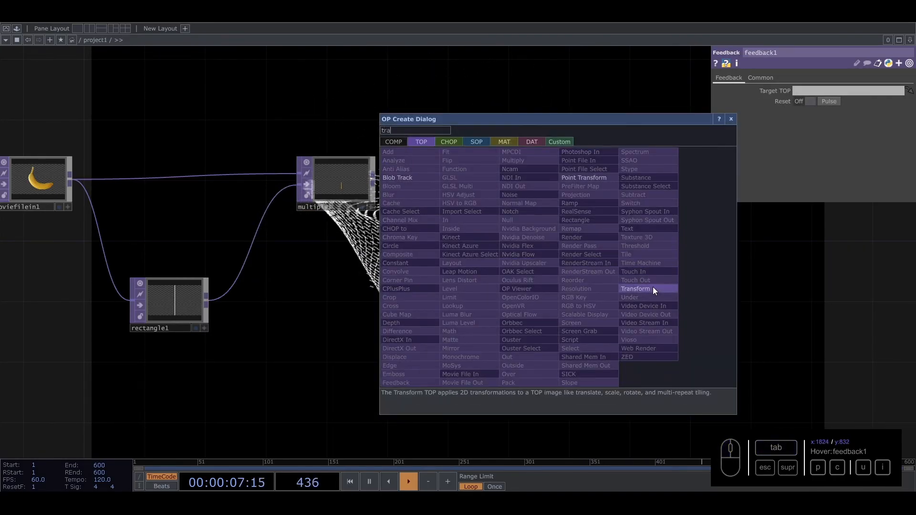
left_click(653, 289)
left_click(564, 273)
Add a Composite TOP with multiply1 as its first input and set its operation to Over
left_click_drag(461, 211, 318, 231)
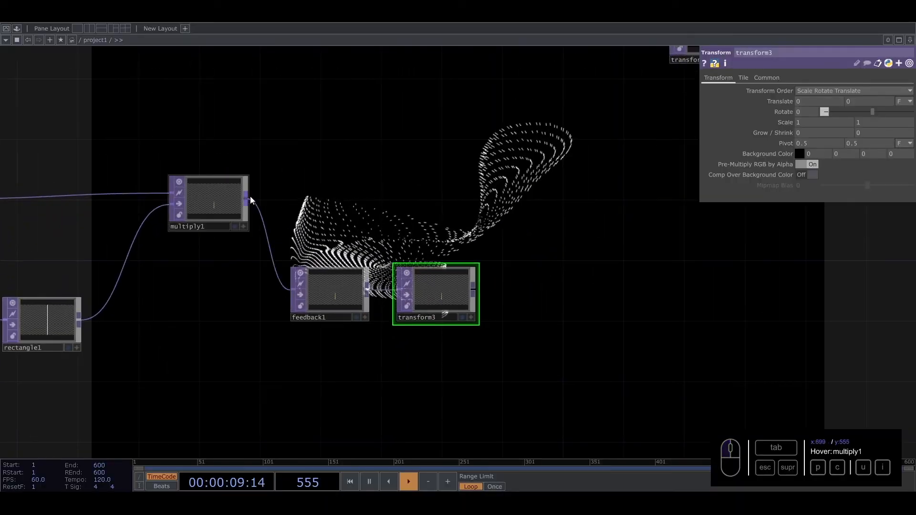
key("Tab")
type("com")
left_click(432, 186)
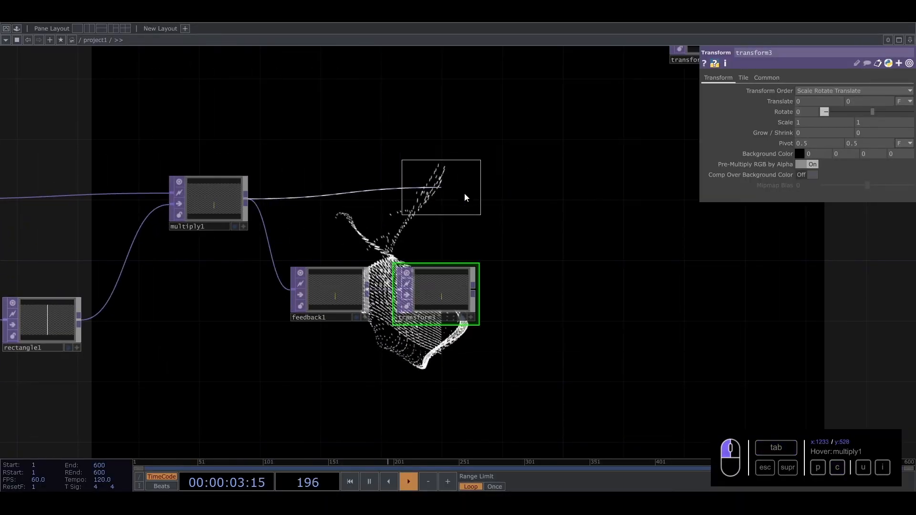
left_click(570, 203)
left_click(847, 133)
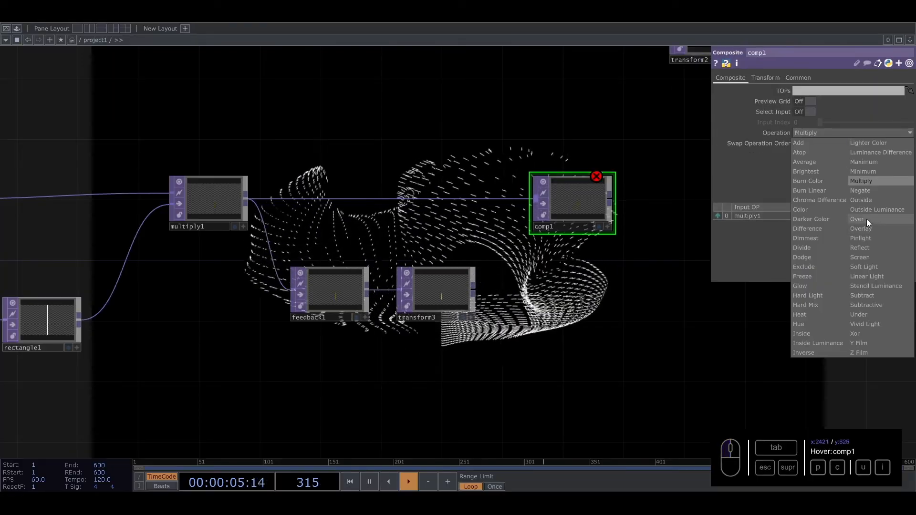
left_click(866, 219)
Close the loop through transform3 with comp1 as feedback1's target TOP, and set transform3's X translate to -0.01
left_click_drag(523, 221, 812, 90)
left_click(338, 286)
left_click(439, 286)
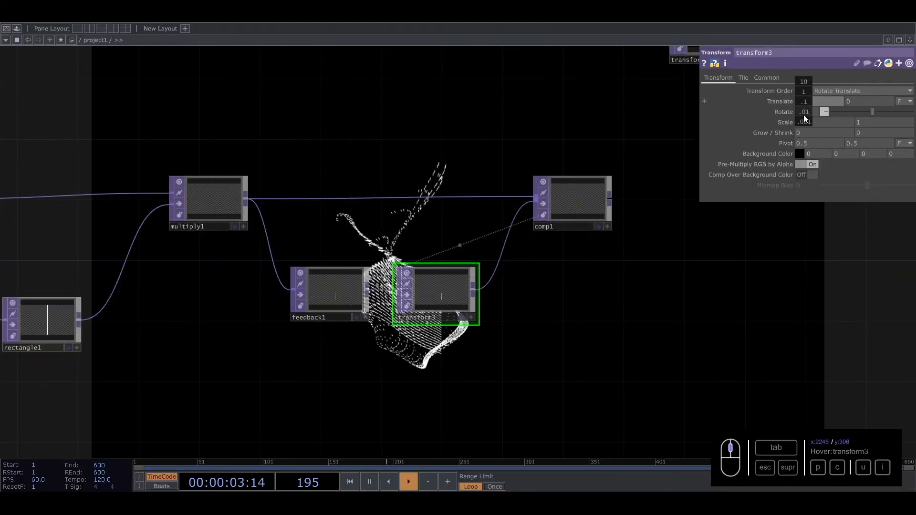
middle_click_drag(804, 114, 787, 114)
scroll(587, 210, "up", 6)
scroll(587, 211, "down", 10)
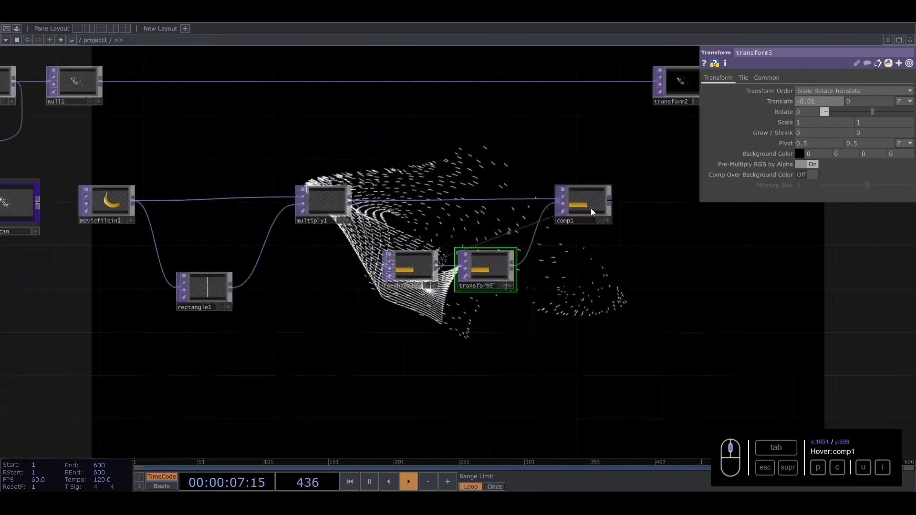
Move the multiply and feedback nodes lower and add a second Composite TOP fed by moviefilein1
right_click_drag(681, 342, 176, 167)
left_click_drag(333, 198, 334, 263)
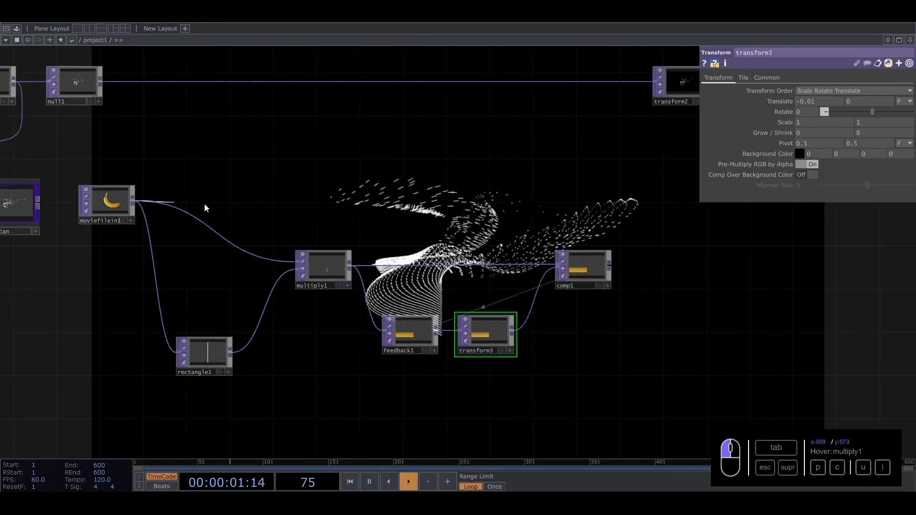
key("Tab")
type("c")
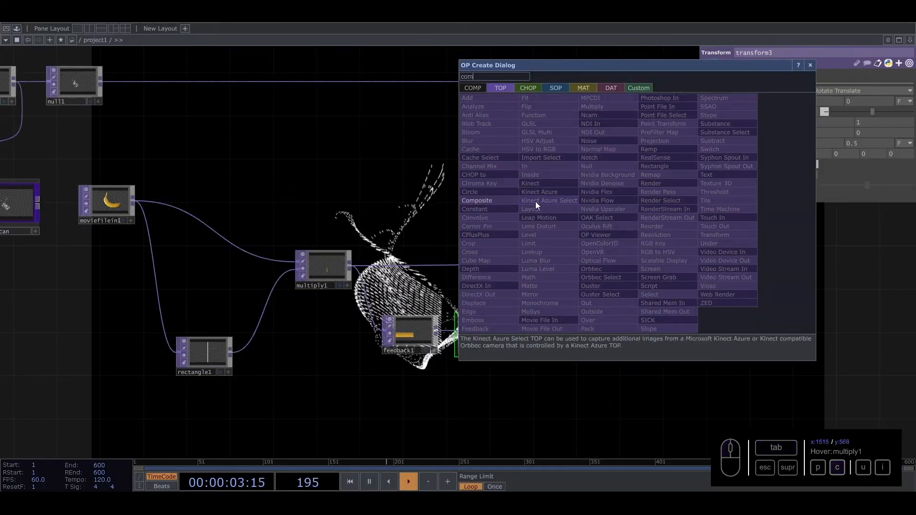
left_click(482, 200)
left_click(671, 207)
Connect comp1 as the second input of comp2 and set comp2's operation to Over
left_click_drag(605, 268, 660, 210)
left_click(854, 133)
left_click(854, 214)
scroll(668, 202, "up", 3)
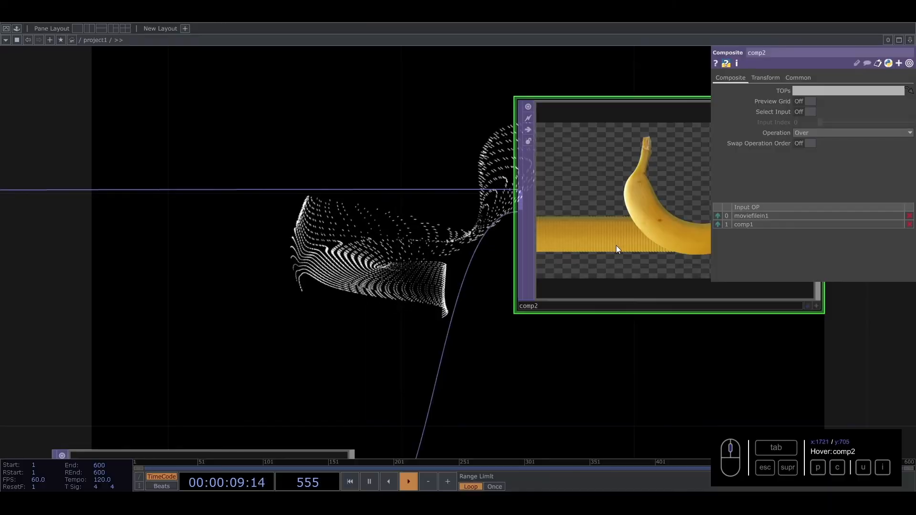
scroll(618, 248, "down", 5)
Vary transform3's translate in both directions, leaving X at -0.001 and Y at 0
left_click_drag(421, 272, 401, 192)
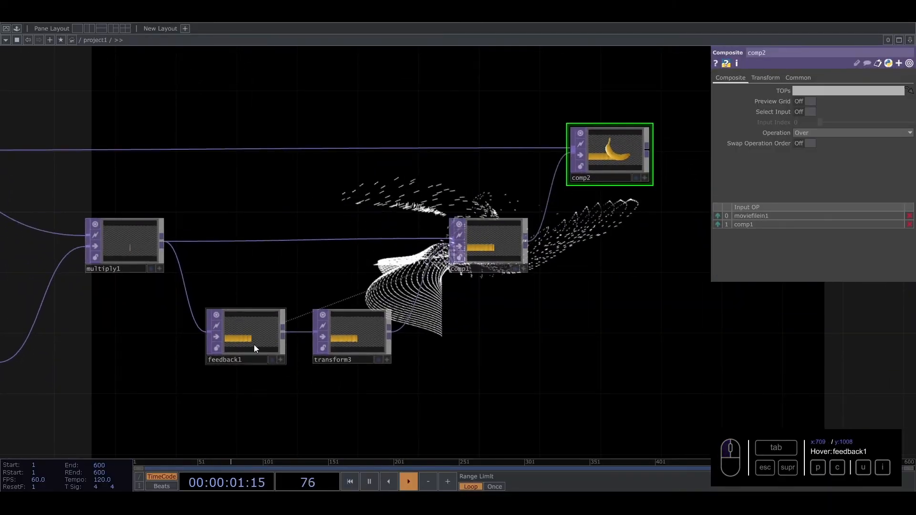
left_click(272, 338)
left_click(380, 330)
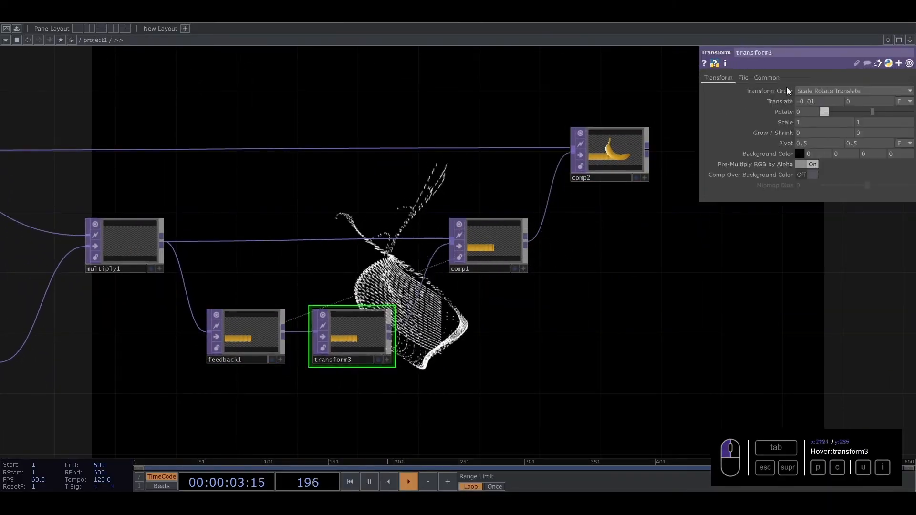
middle_click_drag(771, 104, 768, 123)
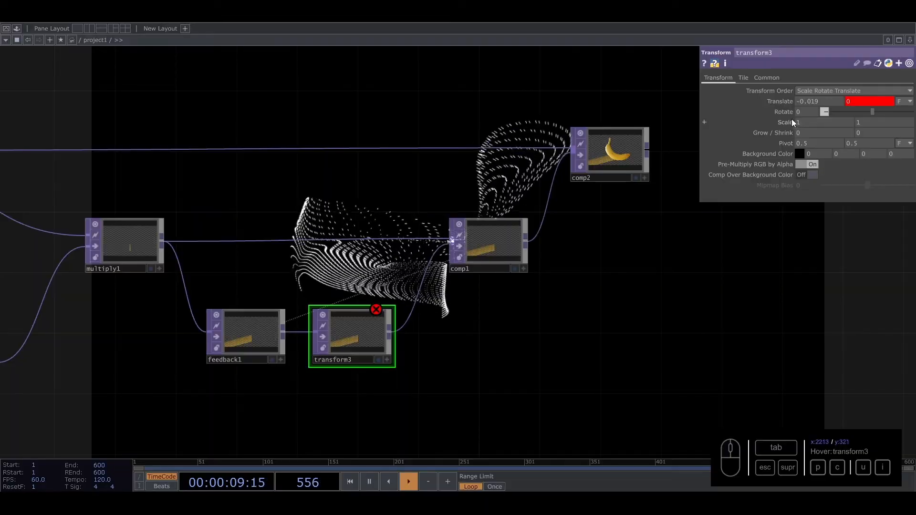
left_click(857, 101)
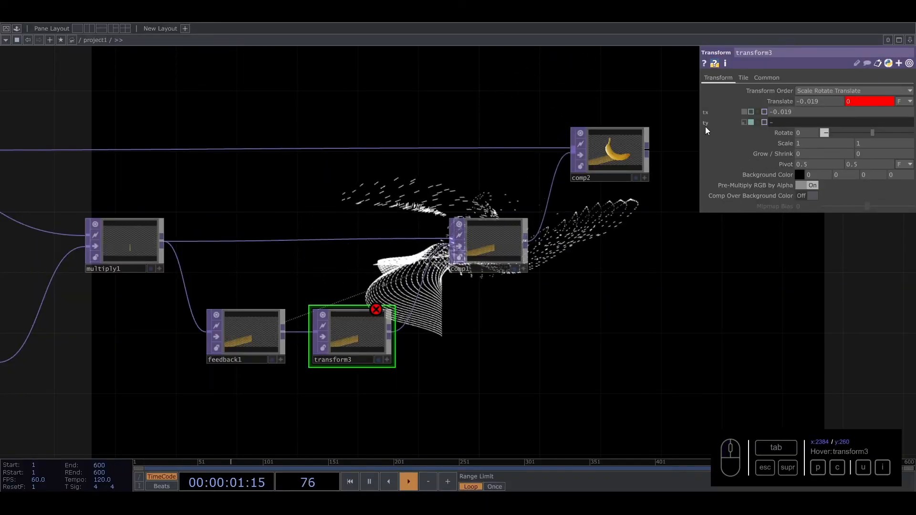
left_click(601, 247)
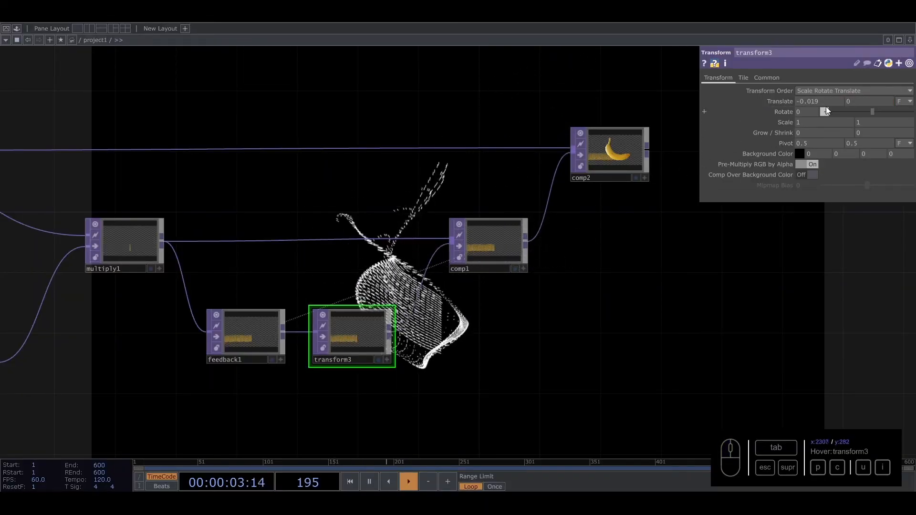
middle_click_drag(835, 114, 606, 96)
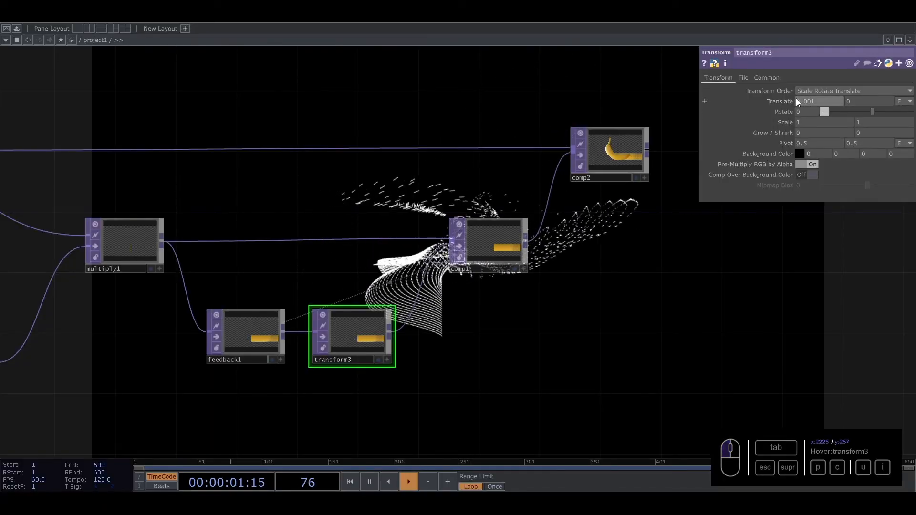
Examine the smeared banana in comp2 and the settings of multiply1 and feedback1 in the loop
scroll(634, 145, "up", 5)
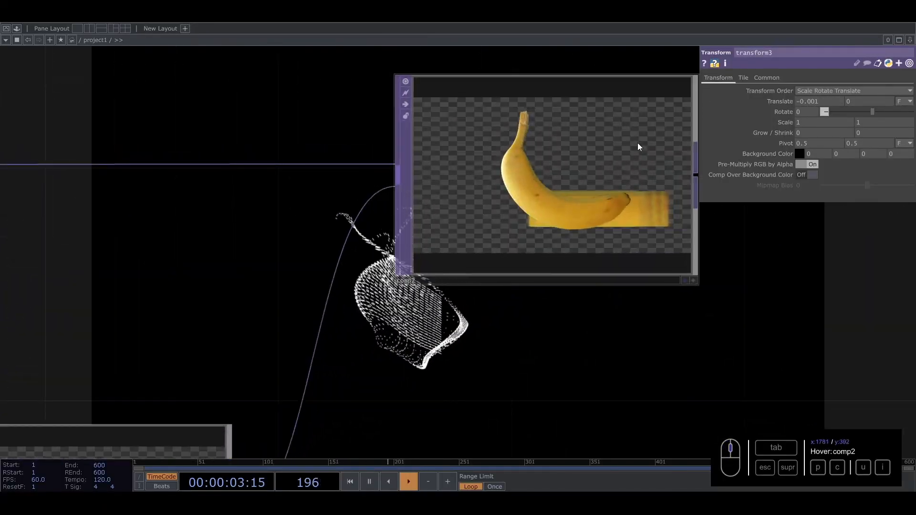
left_click_drag(275, 338, 431, 148)
left_click_drag(137, 198, 496, 96)
scroll(226, 257, "down", 5)
left_click_drag(226, 277, 435, 246)
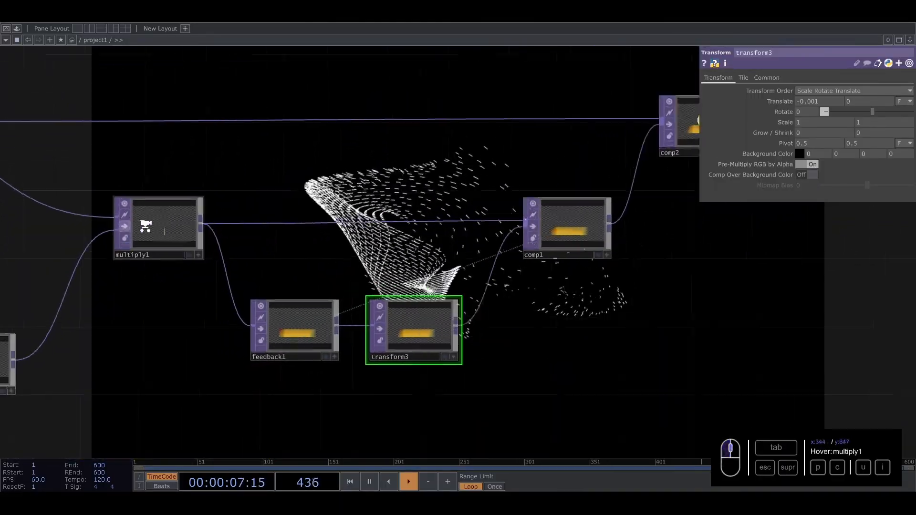
left_click(135, 225)
scroll(135, 225, "up", 3)
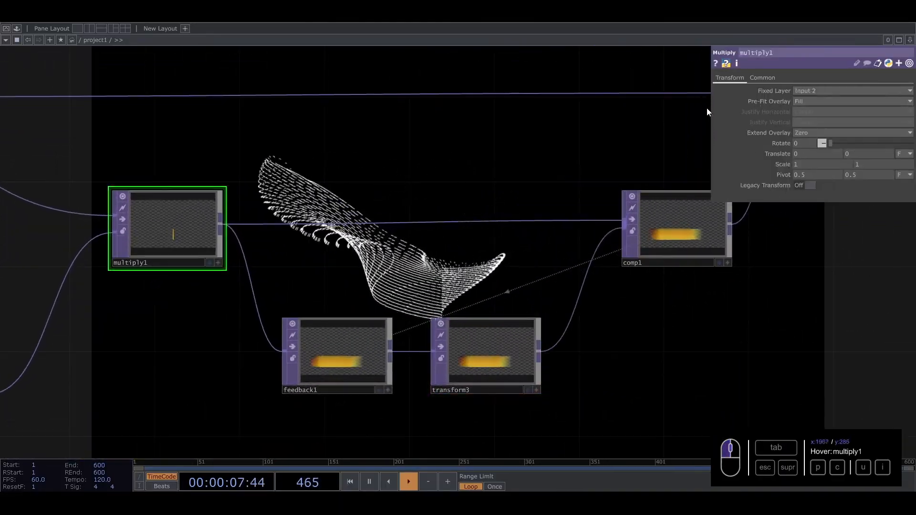
left_click(337, 359)
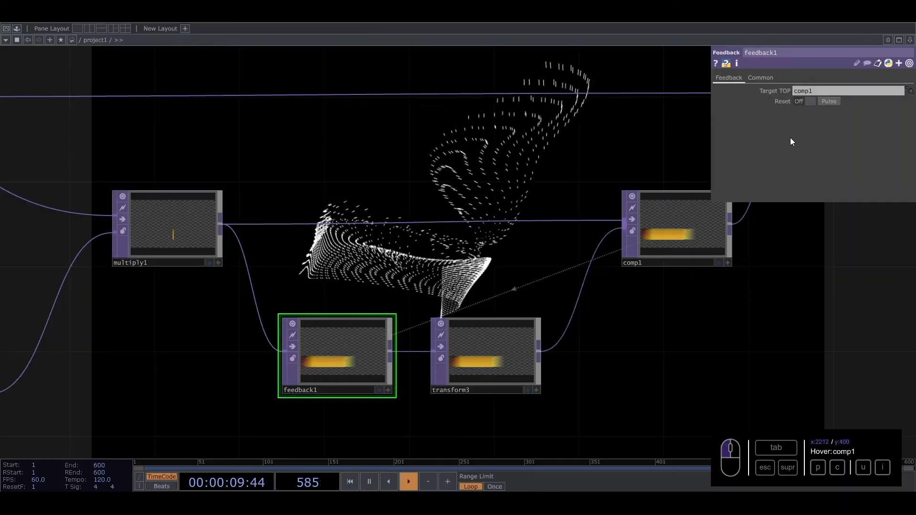
left_click(174, 222)
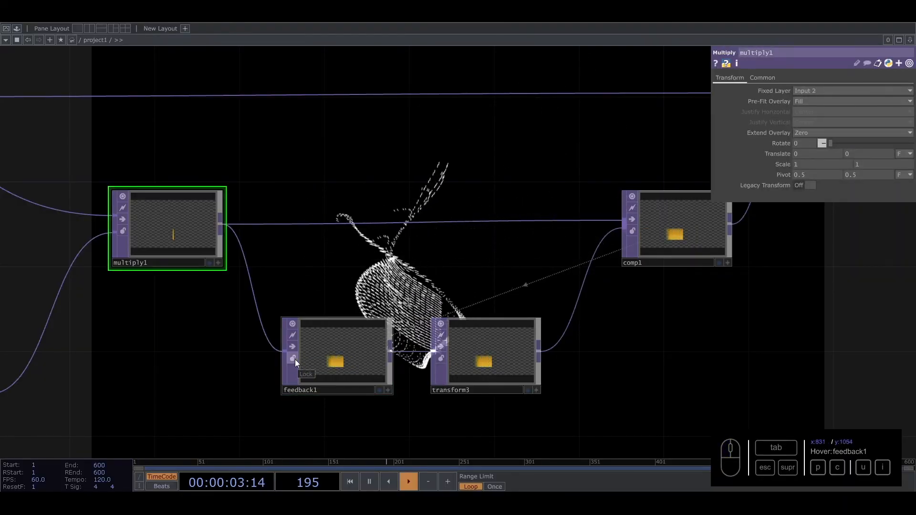
scroll(175, 308, "down", 4)
Display comp2 behind the network and set rectangle1's X center to -0.14
left_click(87, 339)
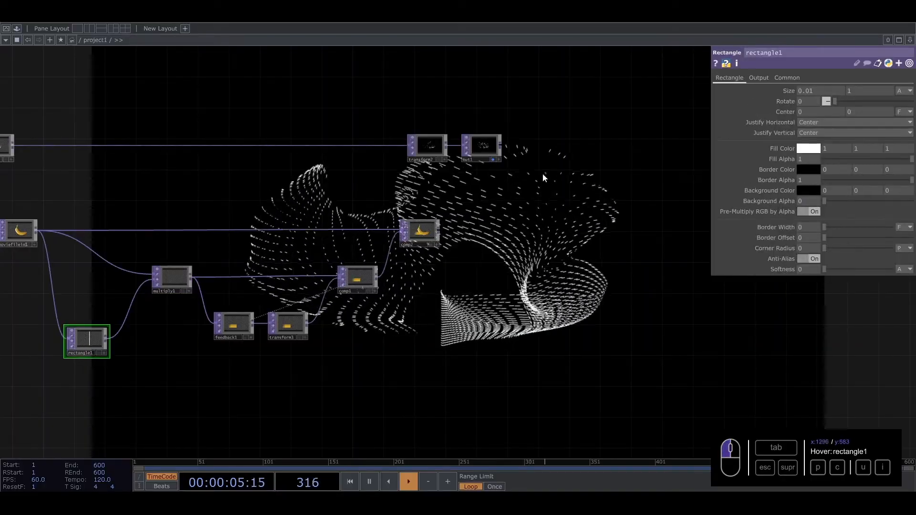
middle_click_drag(814, 113, 814, 120)
left_click(430, 244)
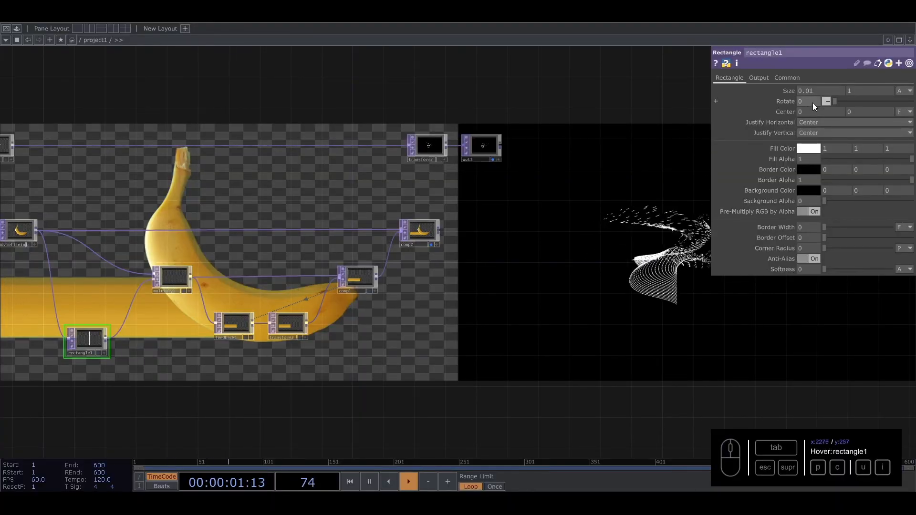
middle_click_drag(814, 112, 814, 92)
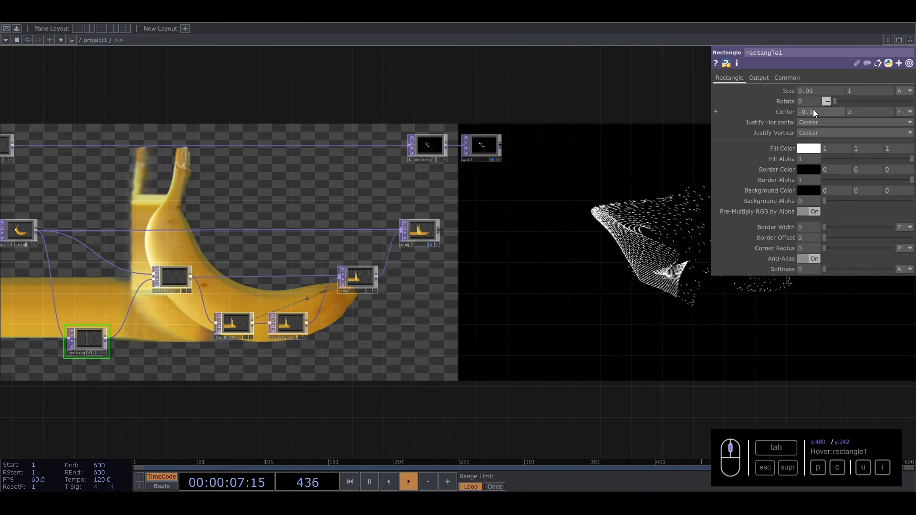
Duplicate the rectangle, multiply, feedback, transform and composite nodes and place the copies below the originals
left_click_drag(244, 283, 387, 248)
right_click_drag(592, 327, 153, 173)
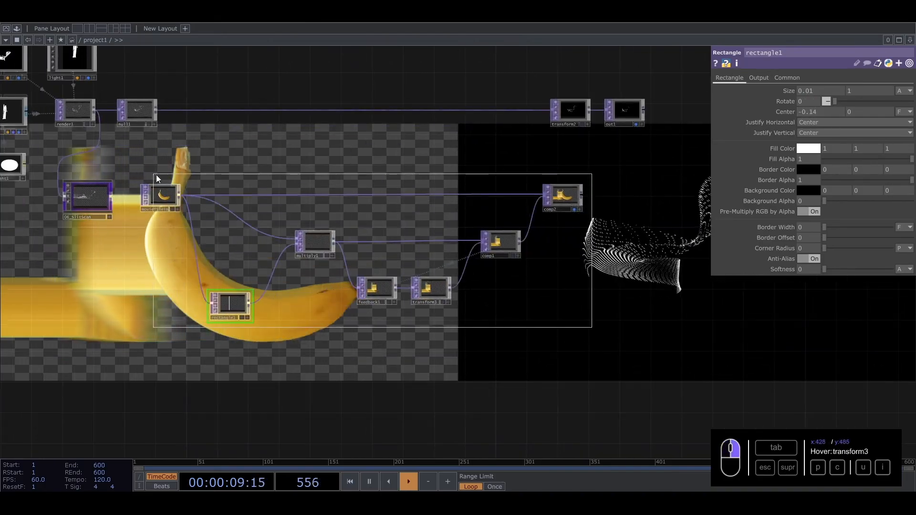
right_click_drag(224, 202, 226, 196)
left_click_drag(507, 366, 499, 309)
key("ctrl+v")
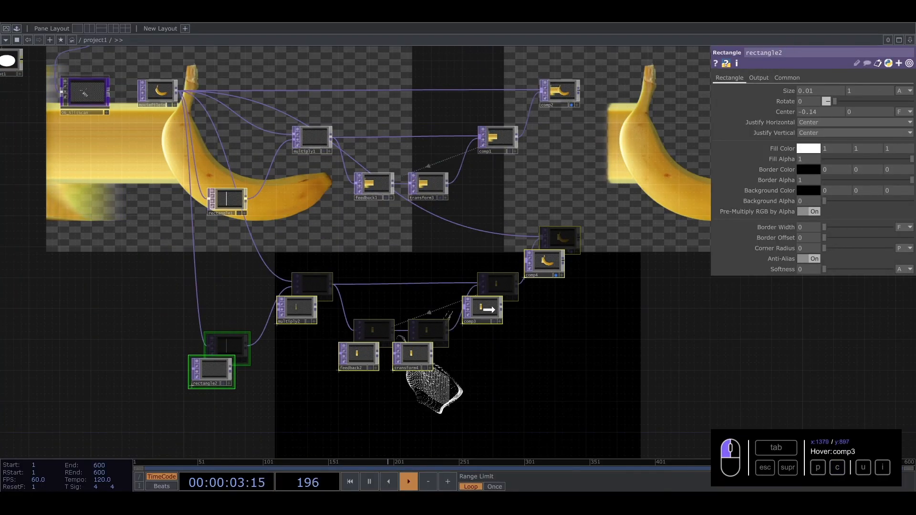
Set the X translate of transform4 in the duplicated chain to 0.001
left_click(411, 354)
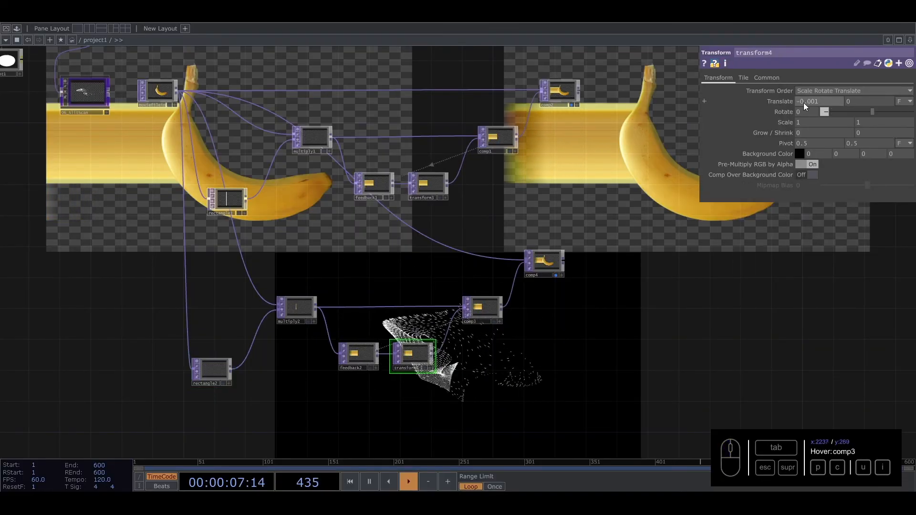
key("BackSpace")
double_click(596, 185)
left_click(350, 241)
Delete comp4 and connect comp3 as an additional input of comp2, leaving only comp2 displayed behind the network
scroll(510, 205, "up", 5)
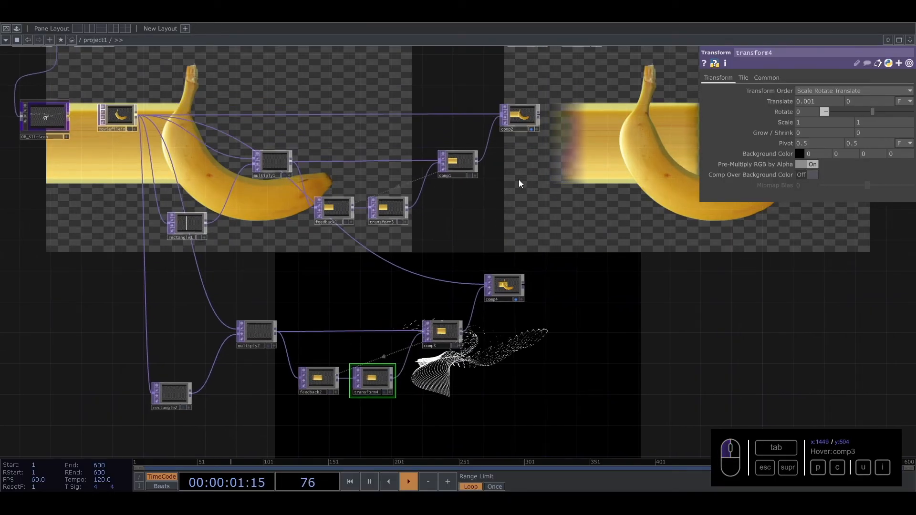
left_click_drag(511, 200, 408, 232)
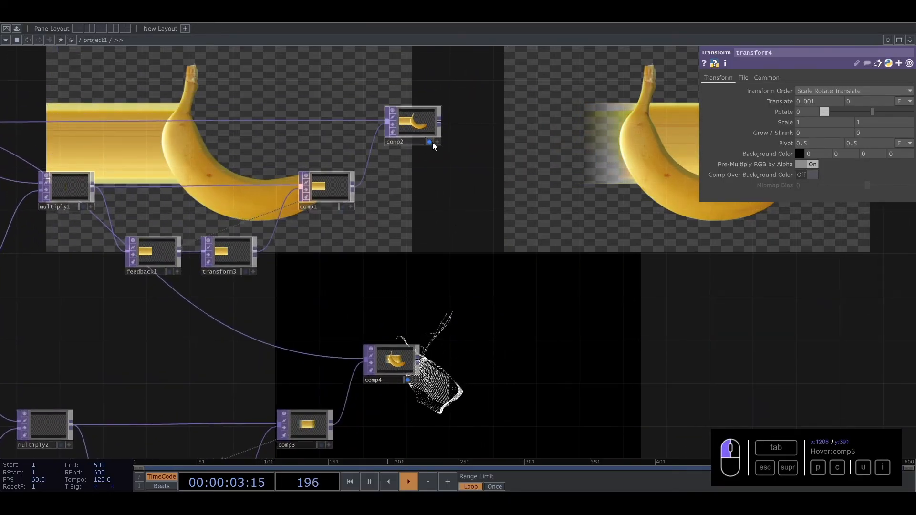
left_click(430, 141)
left_click(407, 380)
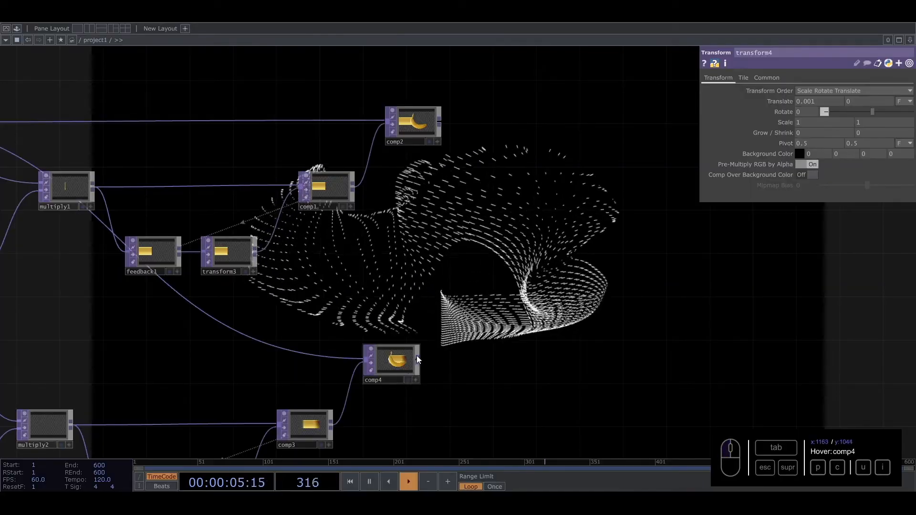
left_click(396, 367)
left_click(334, 422)
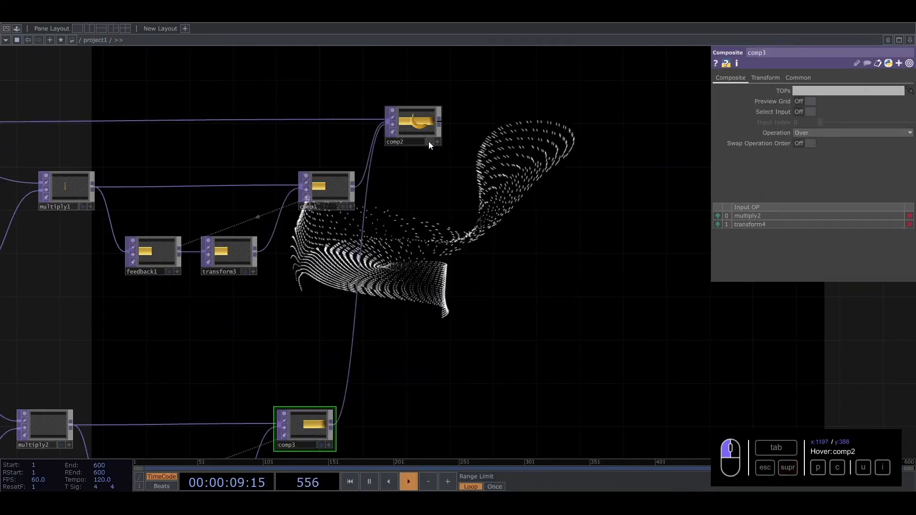
left_click(429, 142)
Set rectangle2's X center to 0.14
left_click_drag(310, 299, 612, 196)
left_click(232, 411)
left_click(801, 111)
key("BackSpace")
key("Return")
middle_click_drag(461, 271, 435, 278)
left_click_drag(398, 238, 382, 247)
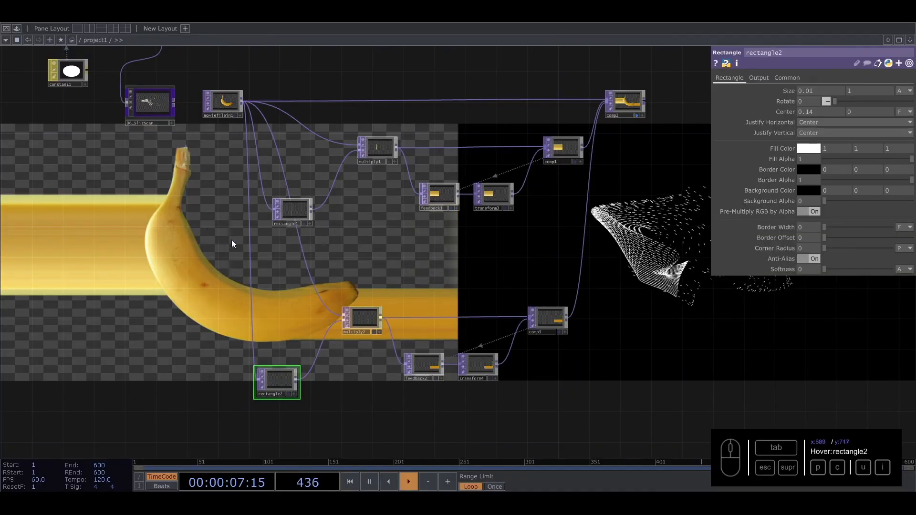
Enter the 06_SlitScan component to view its internal network
left_click_drag(205, 231, 211, 263)
scroll(209, 262, "down", 3)
scroll(197, 213, "up", 3)
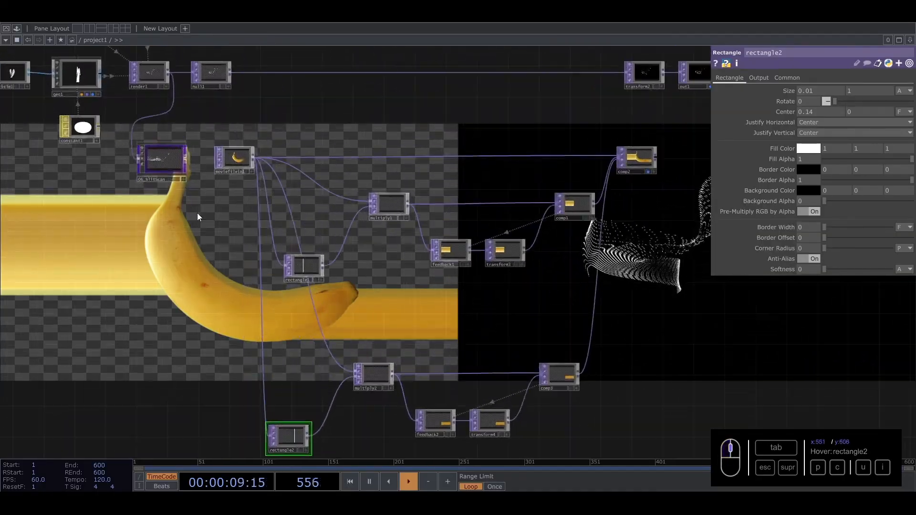
left_click_drag(197, 213, 235, 247)
left_click(208, 201)
key("i")
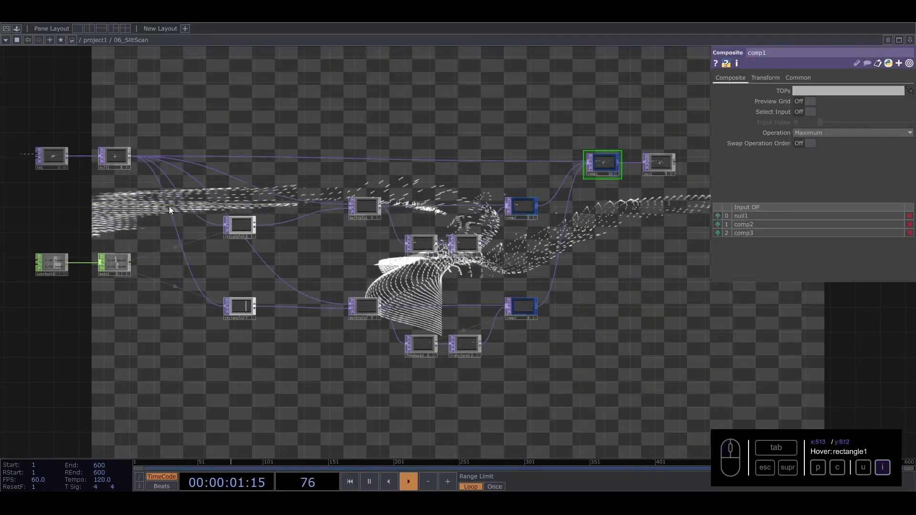
Examine the rectangle, multiply, feedback and composite operators inside the 06_SlitScan component, and return to the project level
left_click(230, 225)
left_click(239, 305)
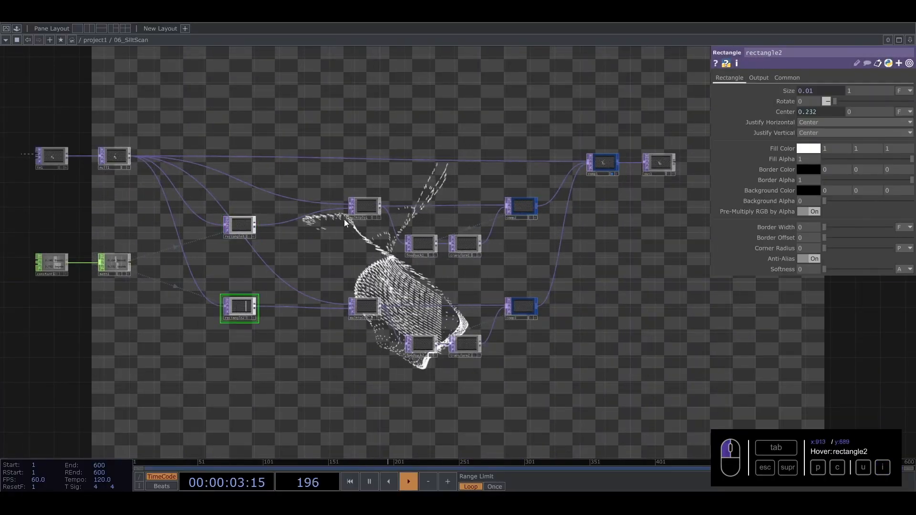
left_click(365, 215)
left_click(368, 312)
left_click(424, 245)
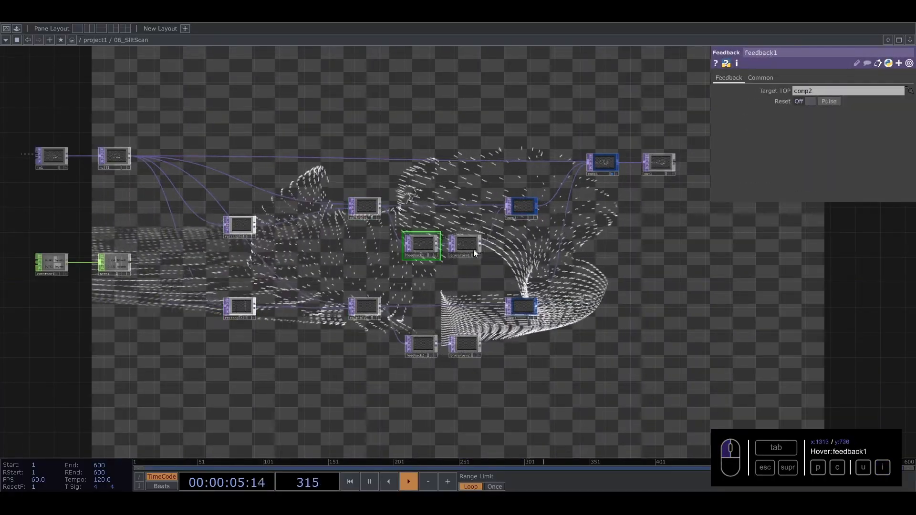
left_click(531, 210)
left_click(520, 307)
key("u")
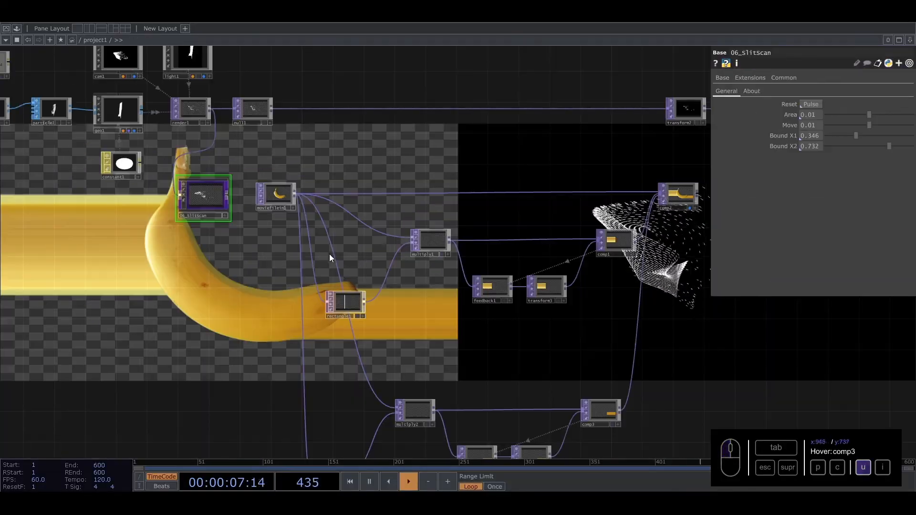
Raise the Area of 06_SlitScan to 0.02 and check the slit rectangle inside the component
scroll(280, 235, "up", 3)
left_click_drag(255, 225, 206, 185)
scroll(206, 184, "down", 3)
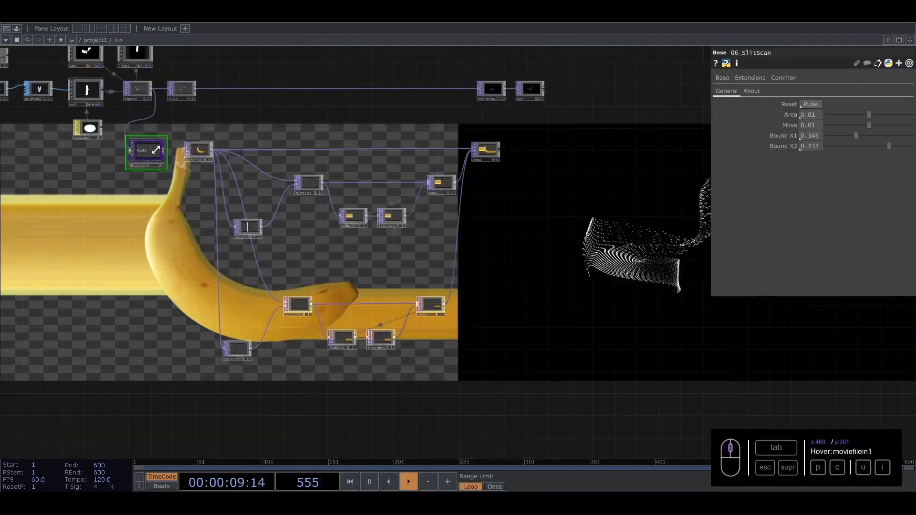
scroll(135, 146, "up", 3)
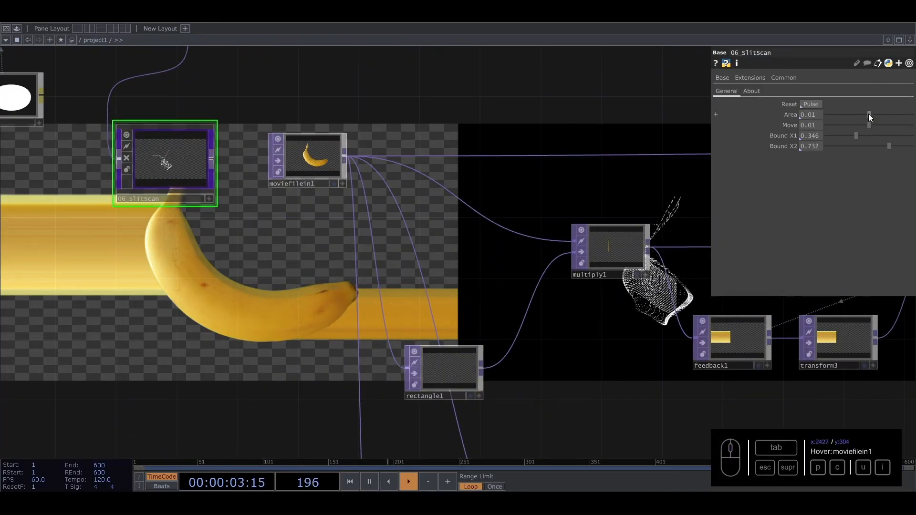
left_click_drag(868, 113, 912, 114)
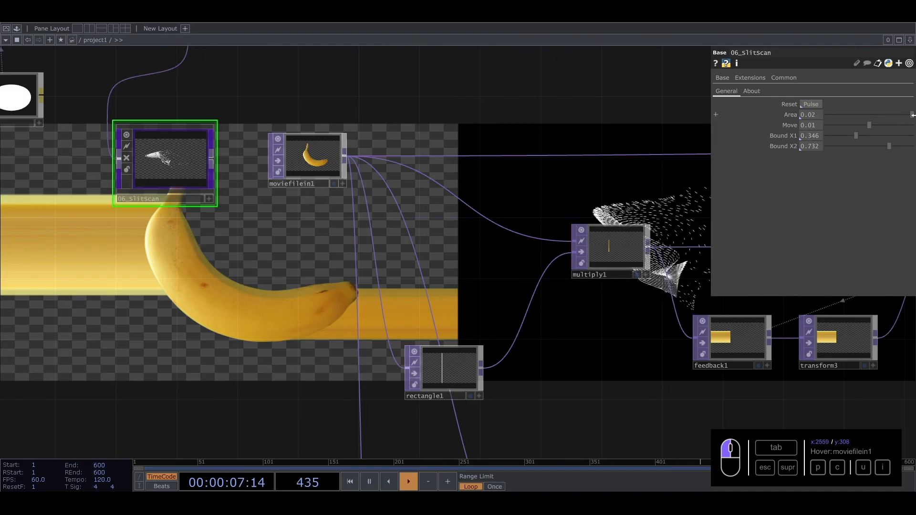
double_click(181, 176)
scroll(405, 395, "up", 6)
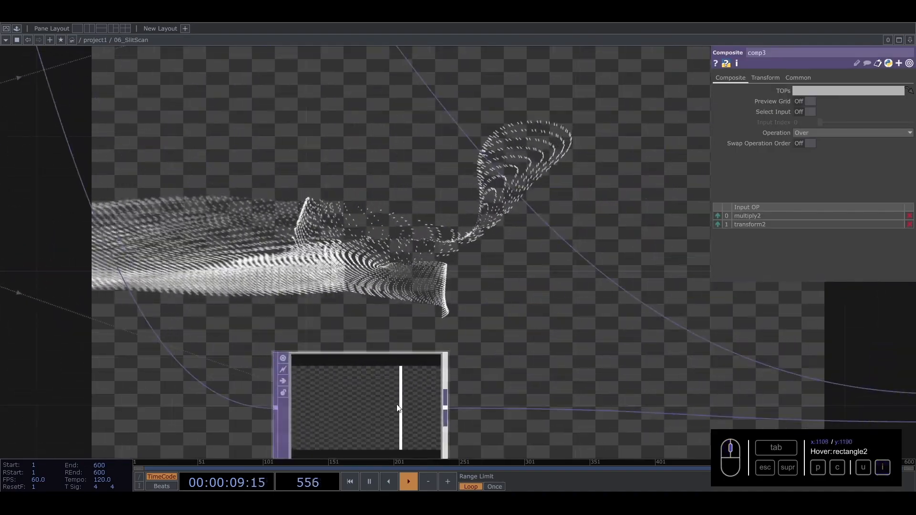
key("u")
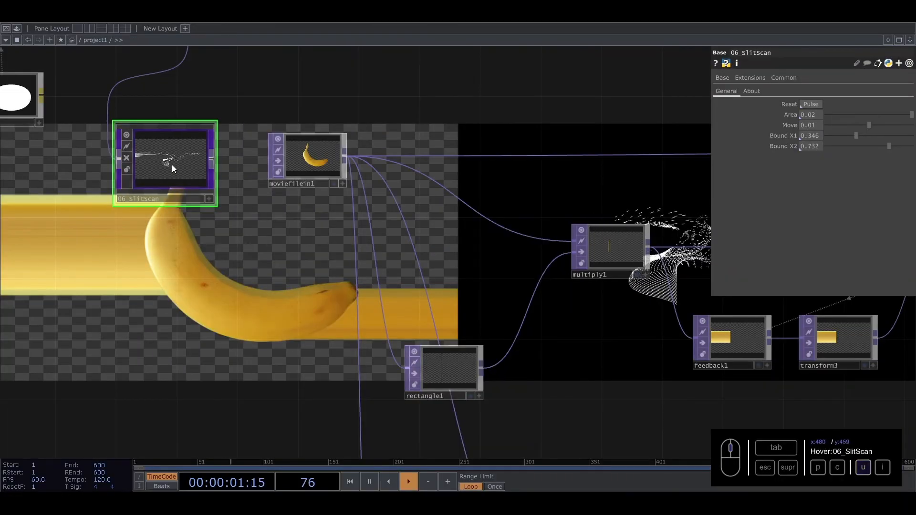
Set the Area of 06_SlitScan to 0.1 and check the rectangles inside the component
left_click_drag(817, 115, 800, 114)
type("0.1")
key("Return")
left_click(160, 166)
double_click(160, 165)
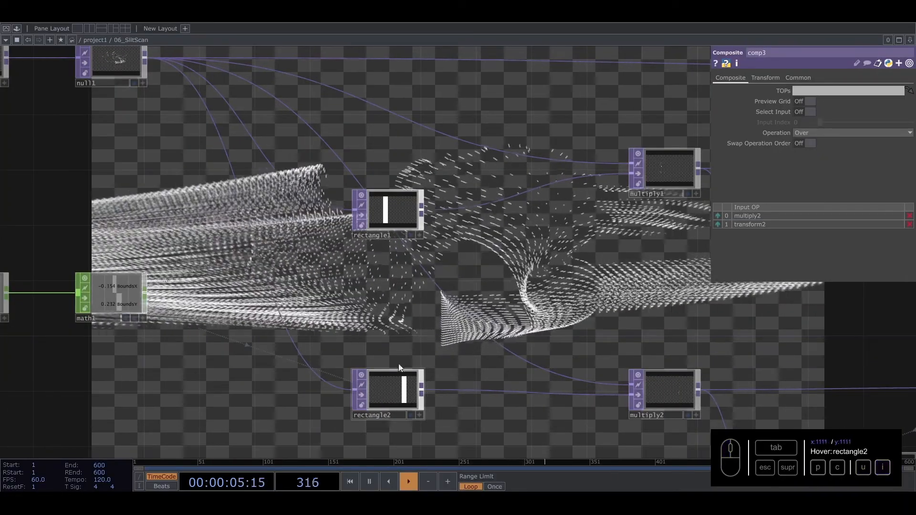
key("u")
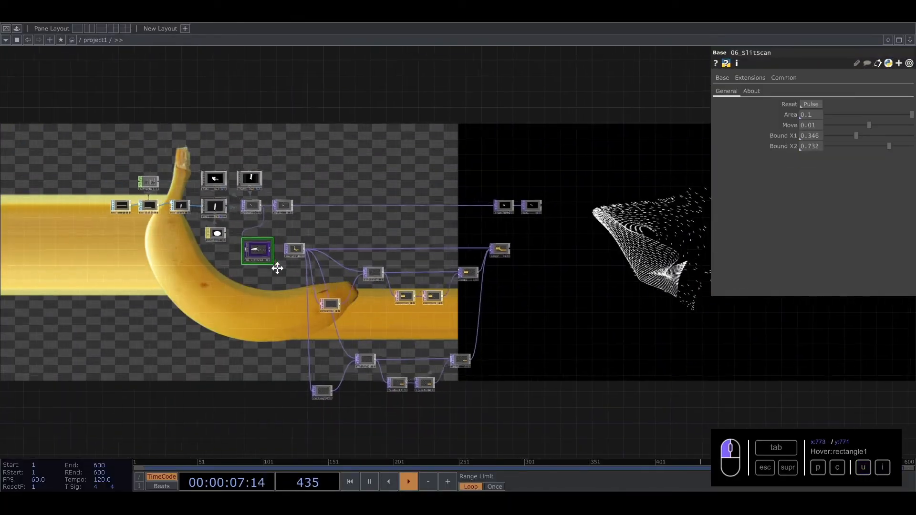
Connect null1 in place of moviefilein1 as the source of the hand-built slit-scan chain
scroll(282, 187, "up", 3)
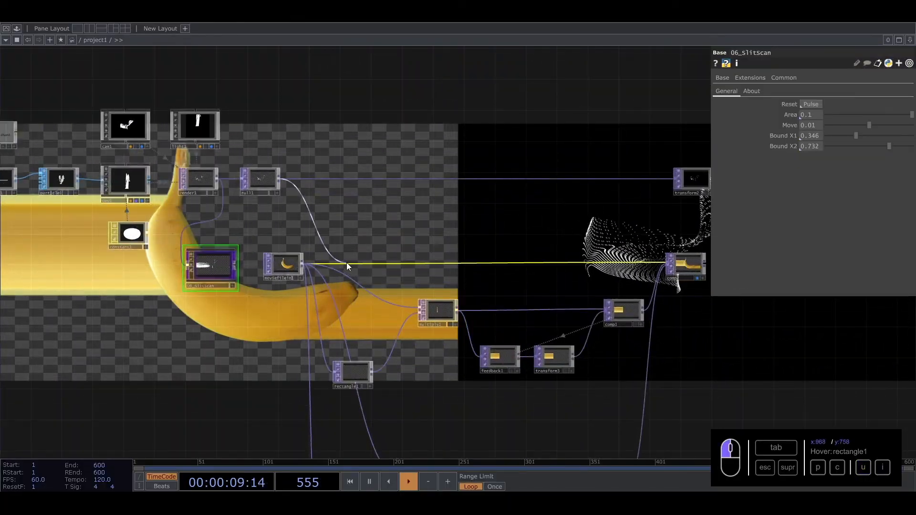
left_click_drag(346, 262, 282, 179)
left_click_drag(350, 276, 313, 289)
left_click_drag(279, 179, 308, 339)
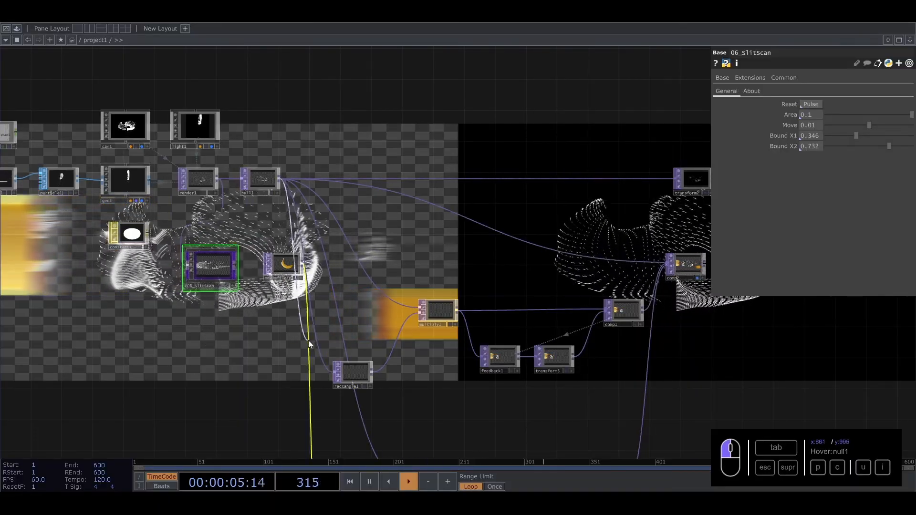
key("p")
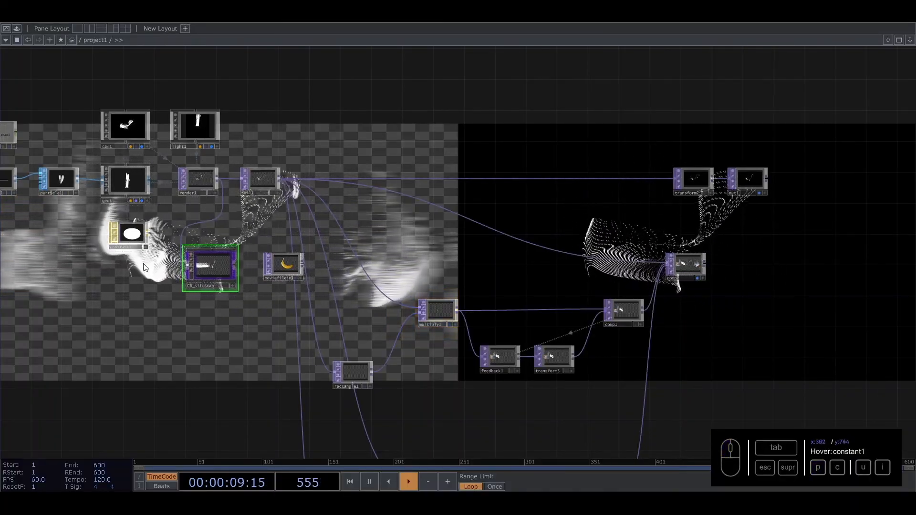
Delete the hand-built slit-scan operators, keeping the particle render chain and the 06_SlitScan component
left_click_drag(655, 423, 578, 304)
right_click_drag(660, 434, 208, 155)
key("Delete")
Wire the 06_SlitScan component between null1 and transform2 and place it beside null1
left_click_drag(207, 246, 236, 360)
left_click_drag(180, 249, 332, 240)
left_click_drag(230, 172, 292, 250)
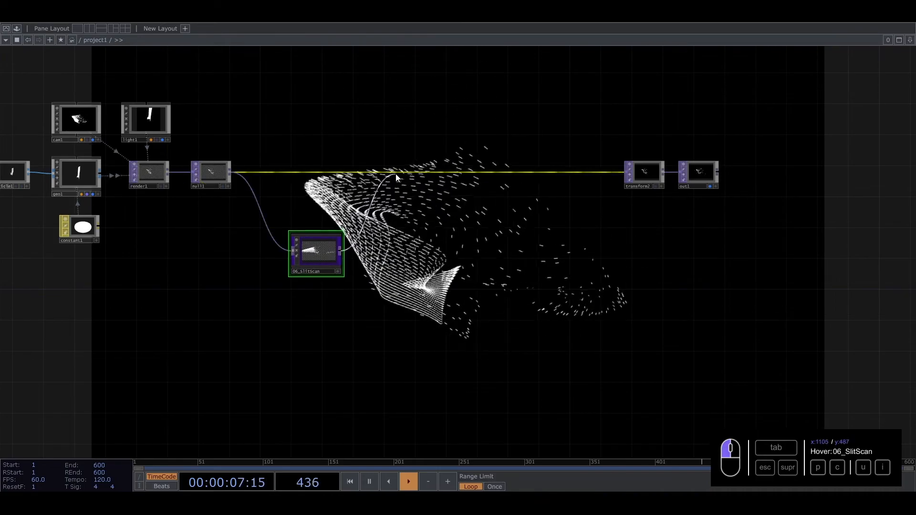
left_click_drag(396, 174, 395, 172)
left_click_drag(315, 255, 285, 187)
Examine the translate values of transform1 and transform2 and the rectangle settings inside 06_SlitScan
scroll(284, 187, "up", 3)
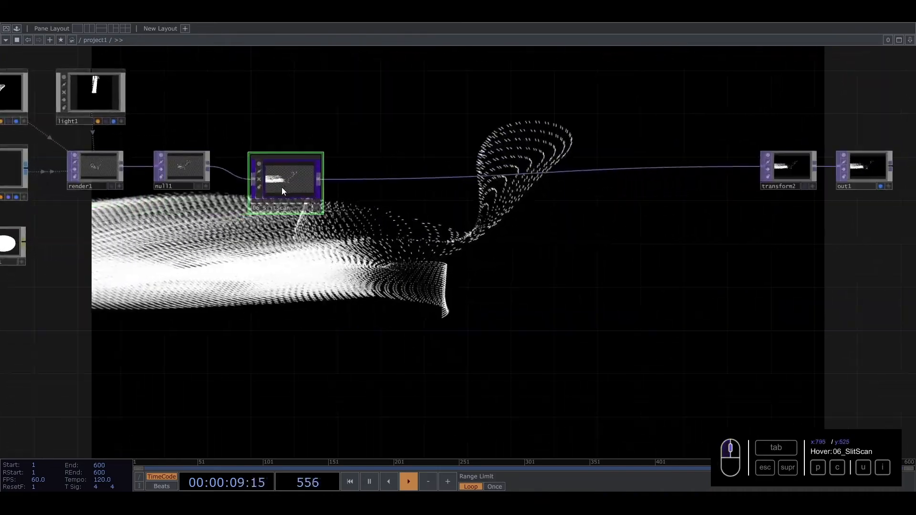
key("i")
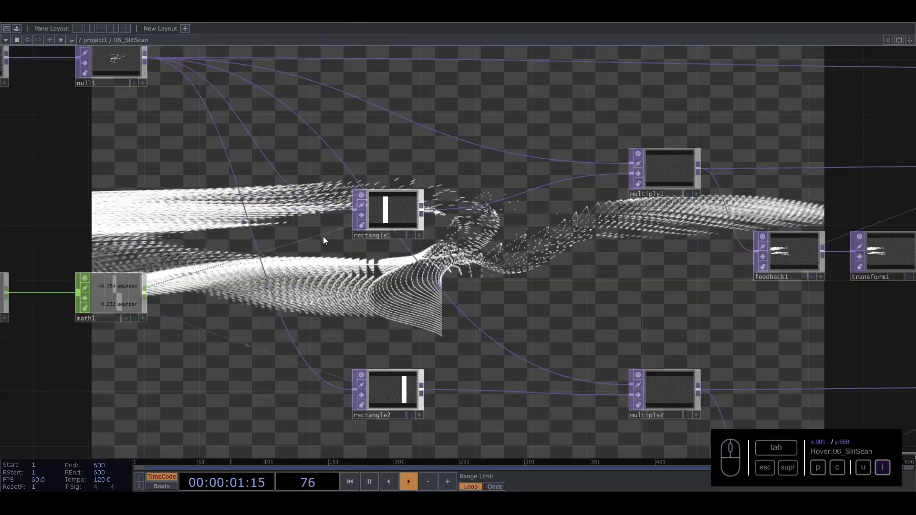
scroll(323, 258, "down", 5)
left_click_drag(435, 266, 385, 253)
scroll(385, 253, "up", 3)
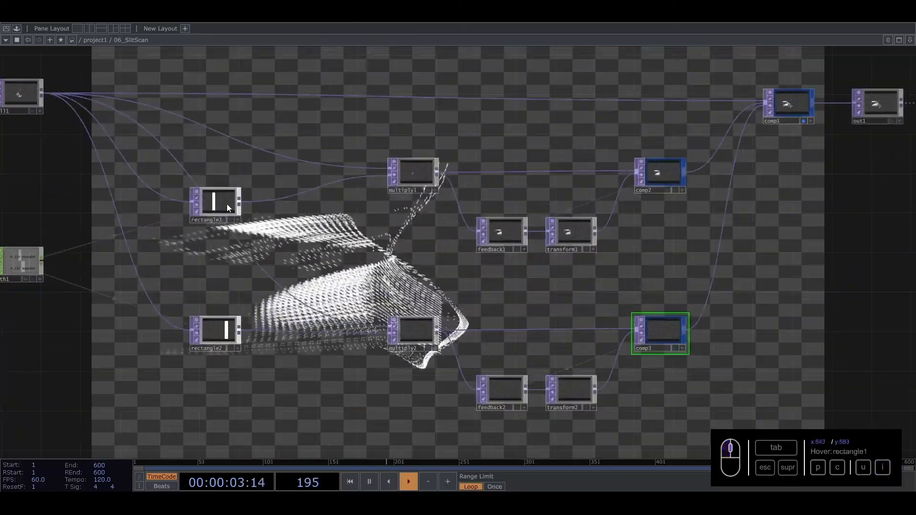
left_click(573, 233)
key("p")
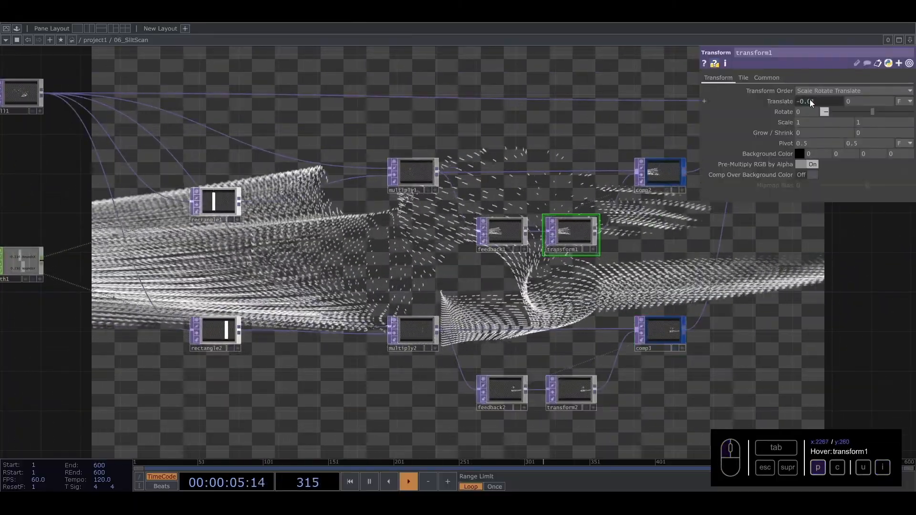
left_click(571, 390)
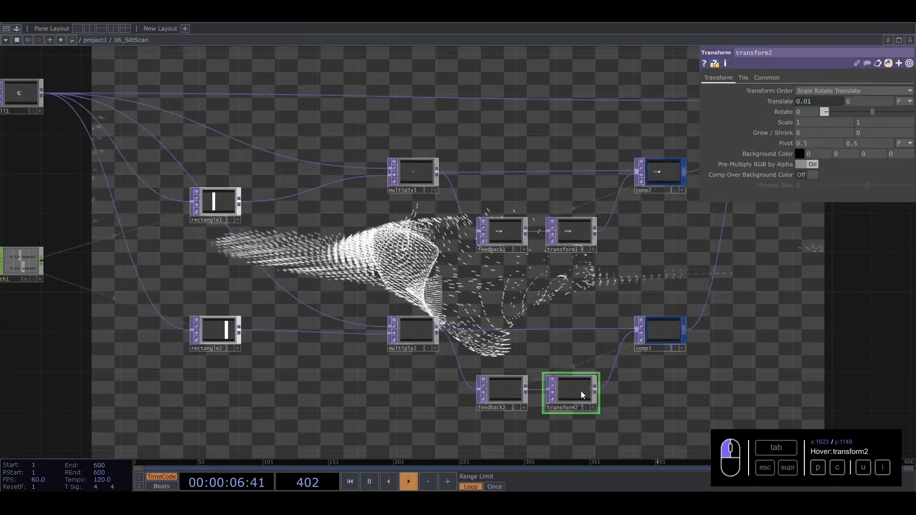
left_click(229, 333)
left_click(215, 200)
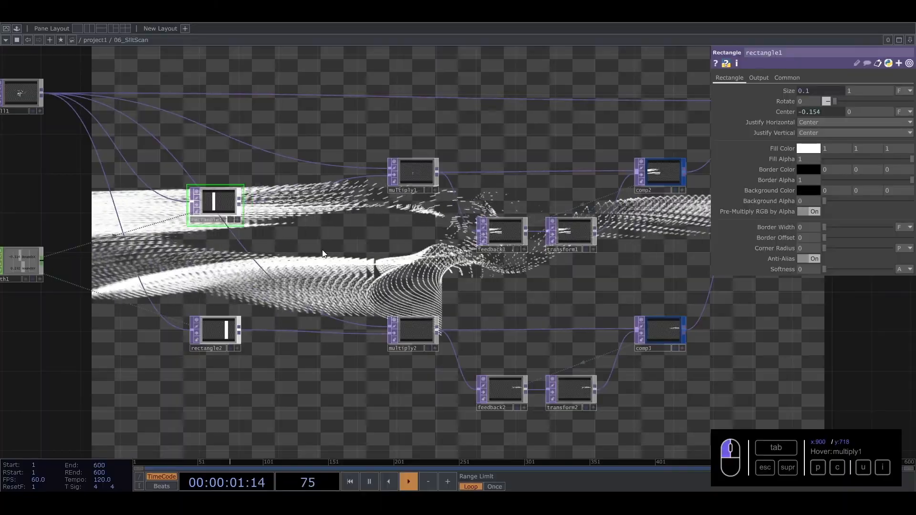
left_click_drag(322, 252, 216, 272)
scroll(269, 265, "down", 3)
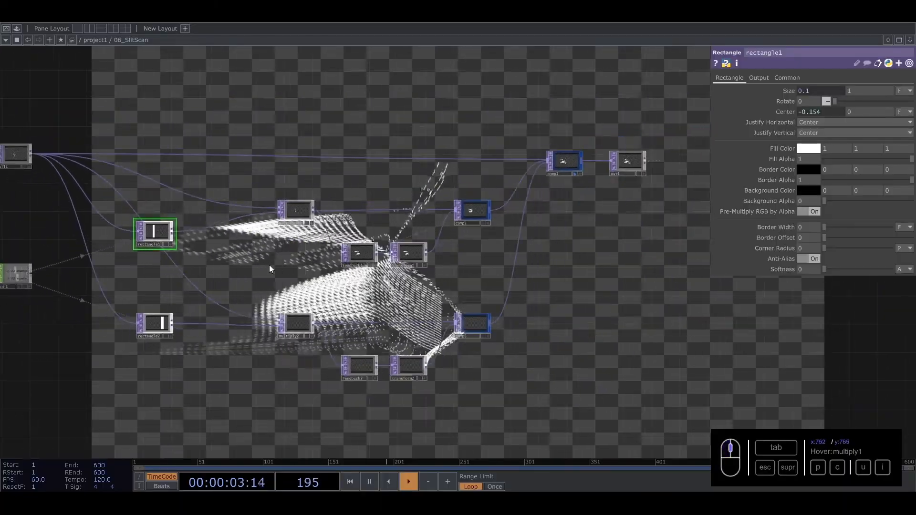
Return to the project level and set the Area of 06_SlitScan to 0.01
key("u")
left_click_drag(563, 232, 611, 330)
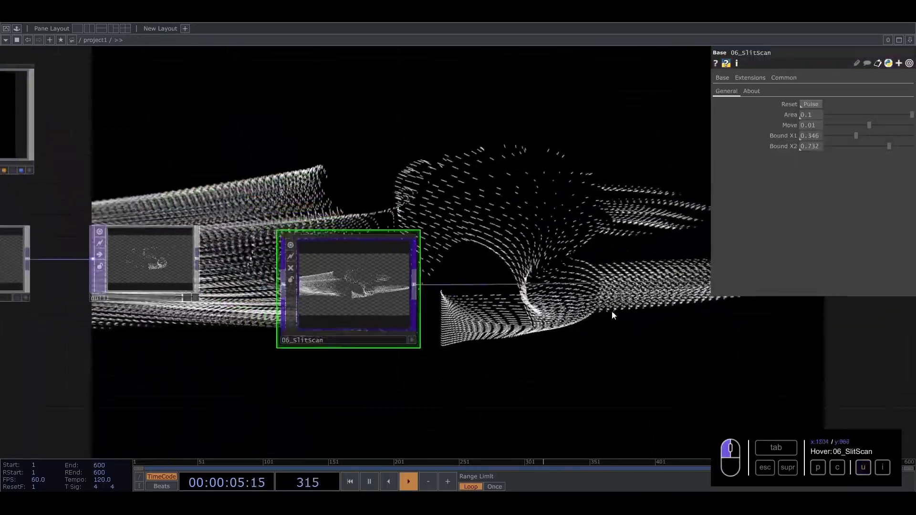
middle_click_drag(814, 115, 692, 179)
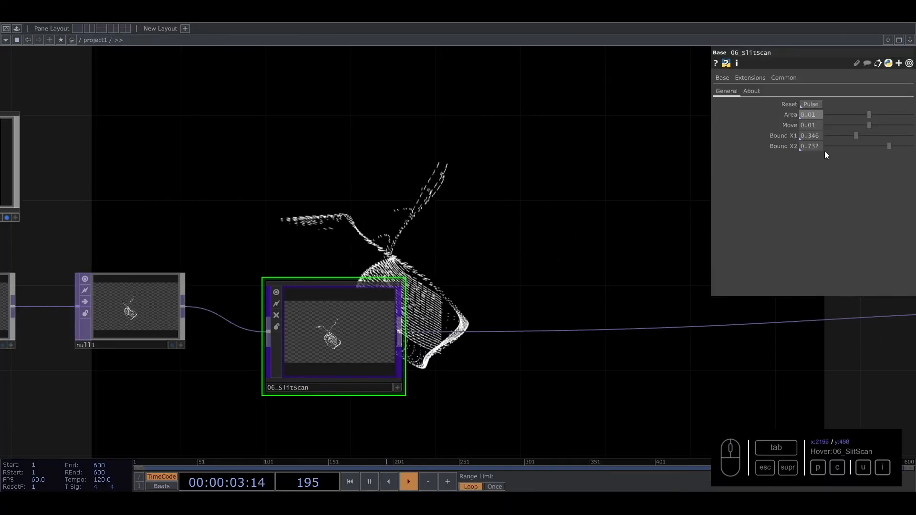
Try lower and higher Bound X1 positions on 06_SlitScan and settle on 0.3
left_click_drag(855, 135, 840, 136)
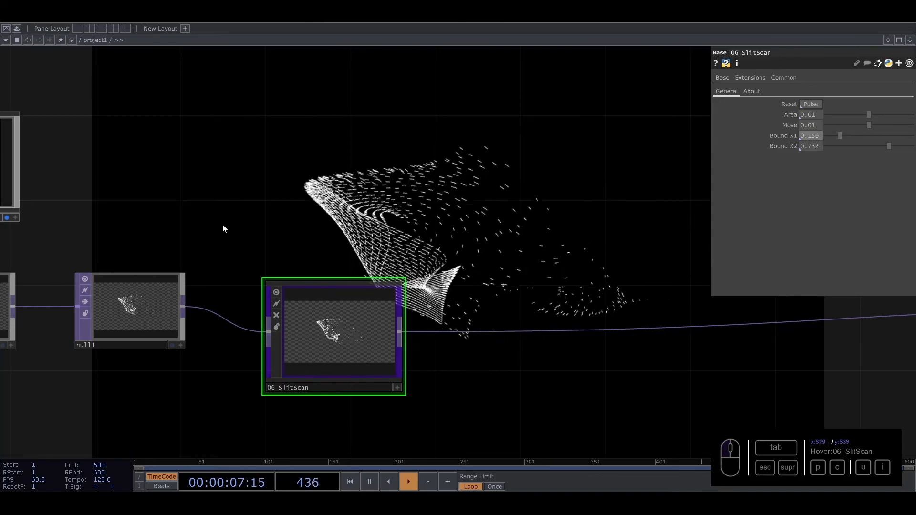
left_click_drag(846, 136, 869, 137)
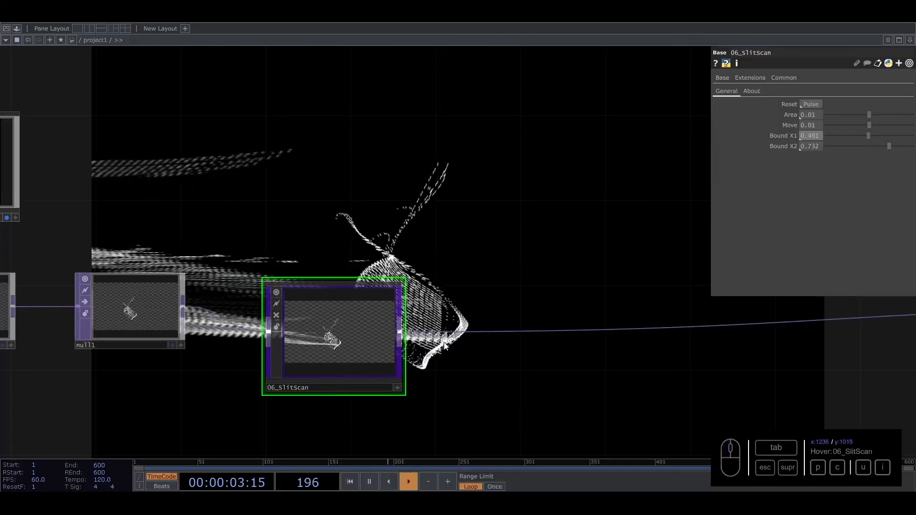
left_click_drag(820, 137, 615, 196)
type("0.3")
key("Return")
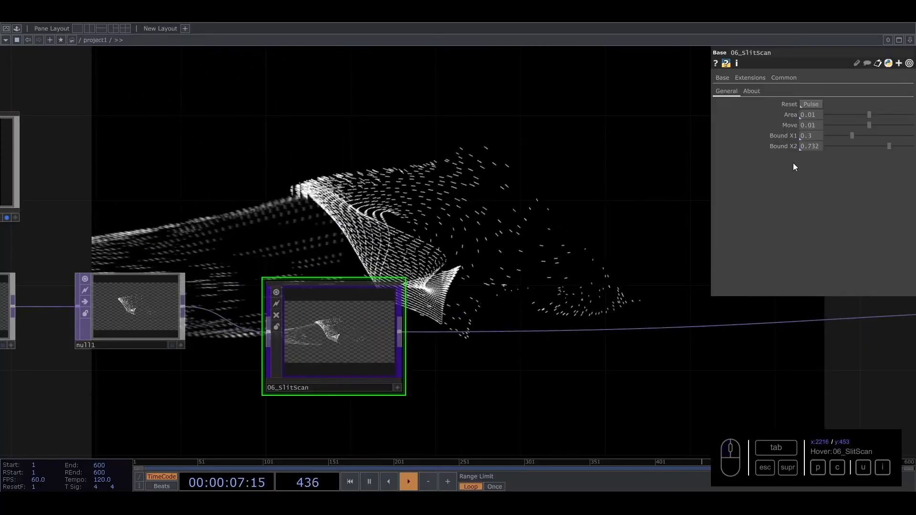
Set the Bound X2 of 06_SlitScan to 0.7
left_click_drag(823, 144, 809, 147)
type("0")
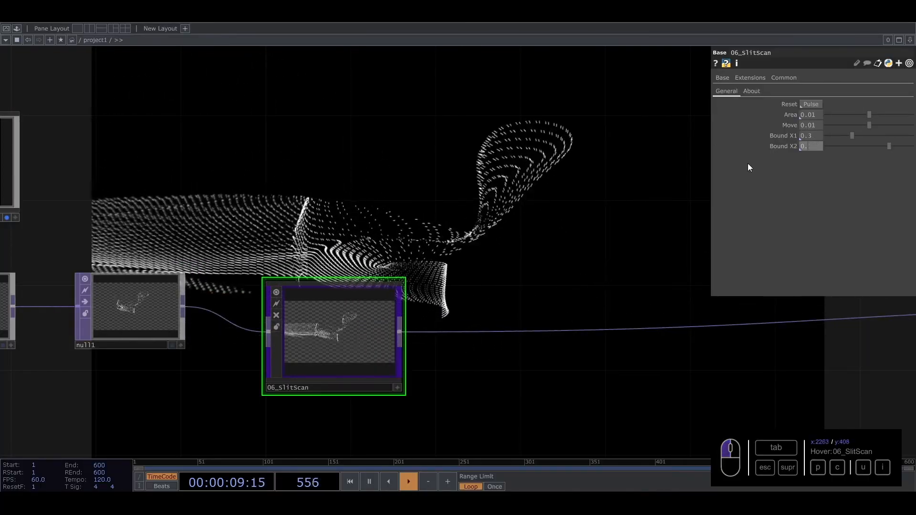
type(".7")
key("Return")
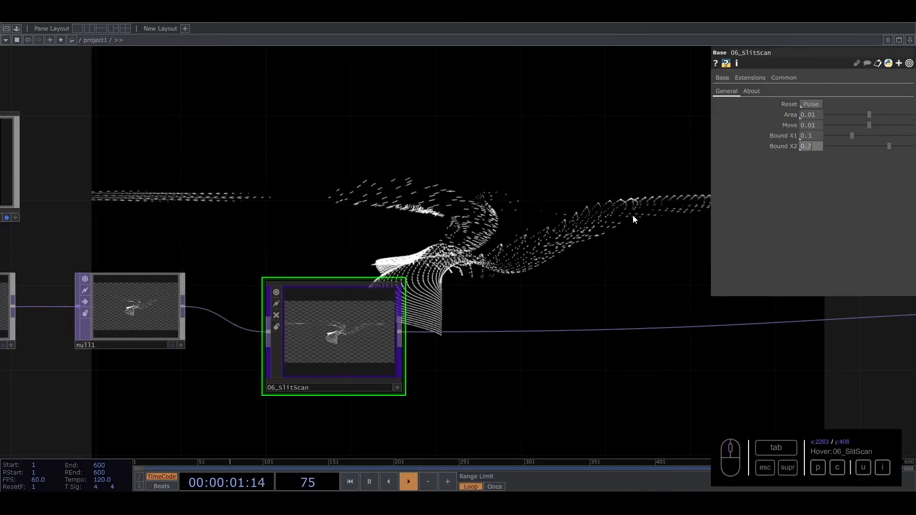
Insert a Mirror TOP into the connection between 06_SlitScan and transform2
scroll(494, 212, "down", 5)
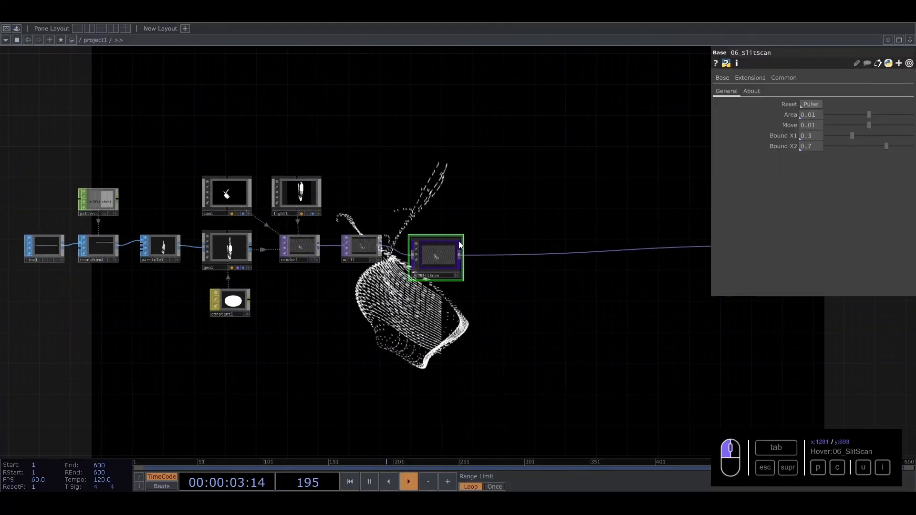
scroll(475, 282, "up", 5)
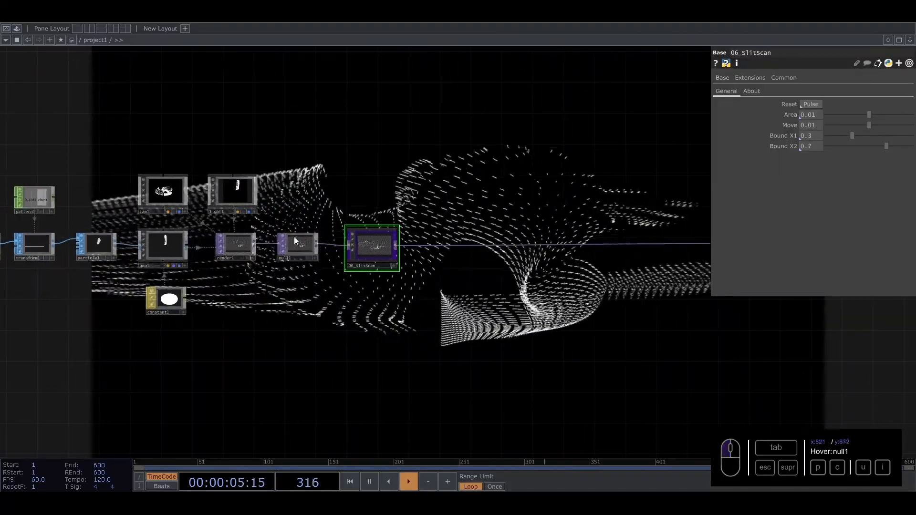
scroll(351, 265, "up", 1)
left_click_drag(340, 262, 329, 263)
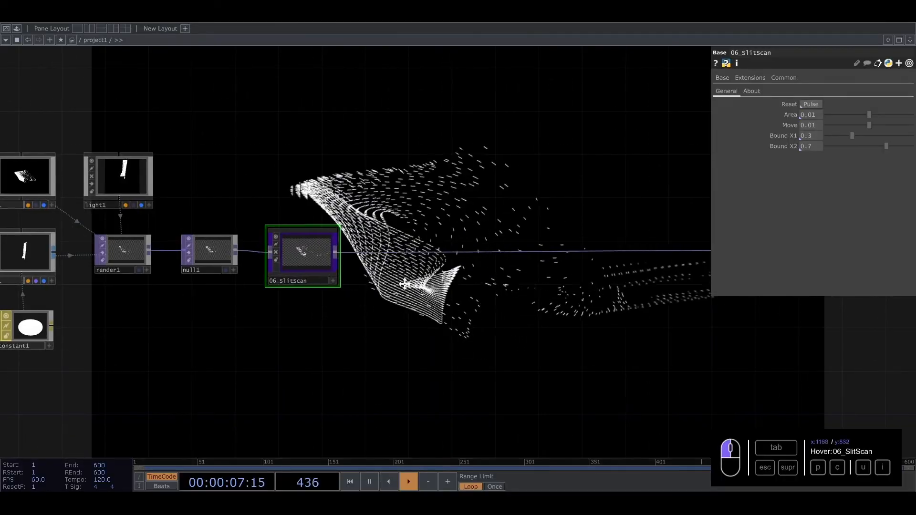
left_click_drag(438, 288, 353, 276)
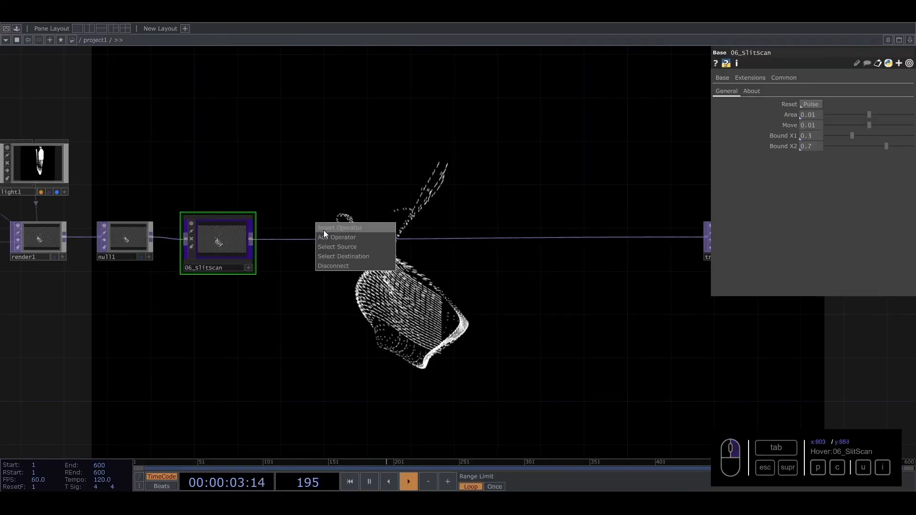
left_click(329, 228)
type("mi")
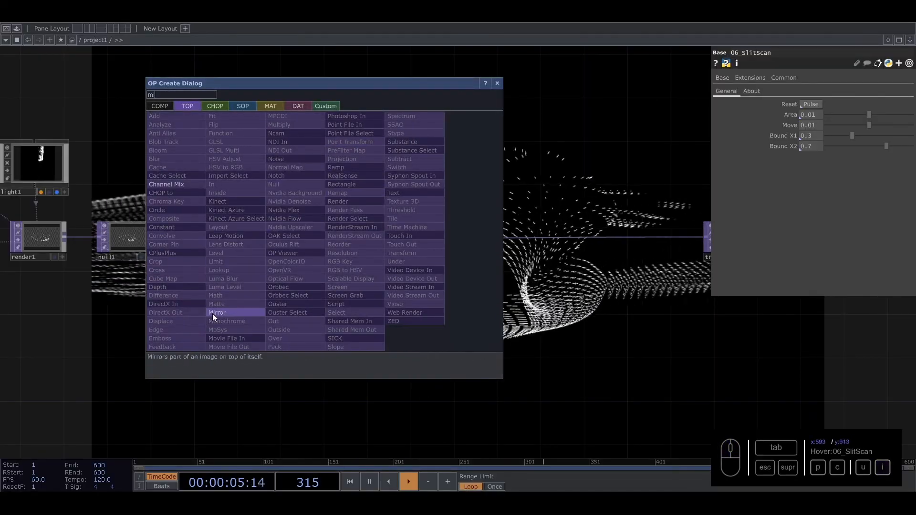
left_click(213, 313)
left_click(316, 242)
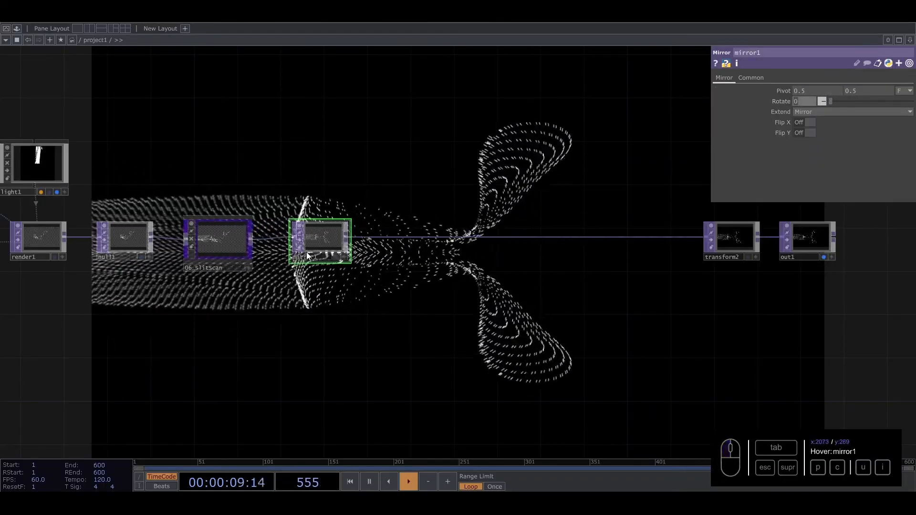
scroll(305, 252, "up", 3)
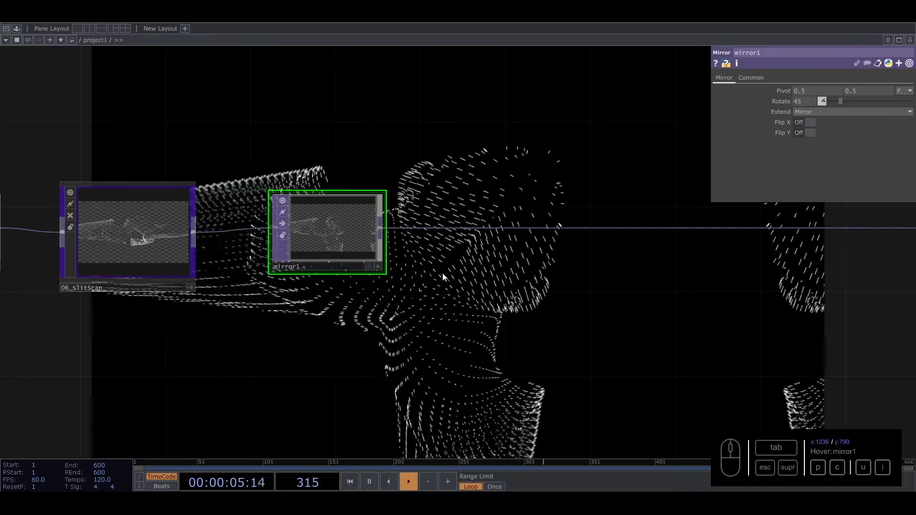
Branch a Mirror TOP named mirror2 off mirror1 and duplicate it as mirror3, also fed by mirror1
left_click_drag(418, 239, 345, 185)
type("mi")
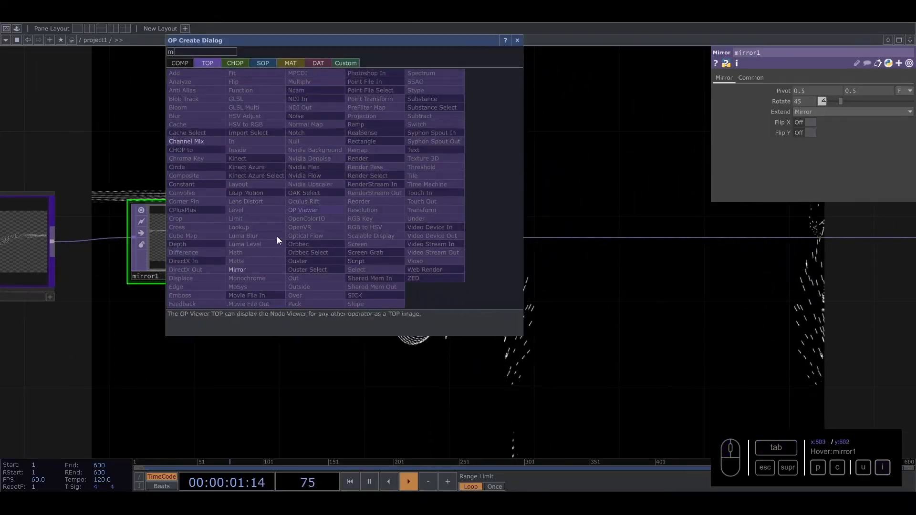
key("Return")
key("ctrl+c")
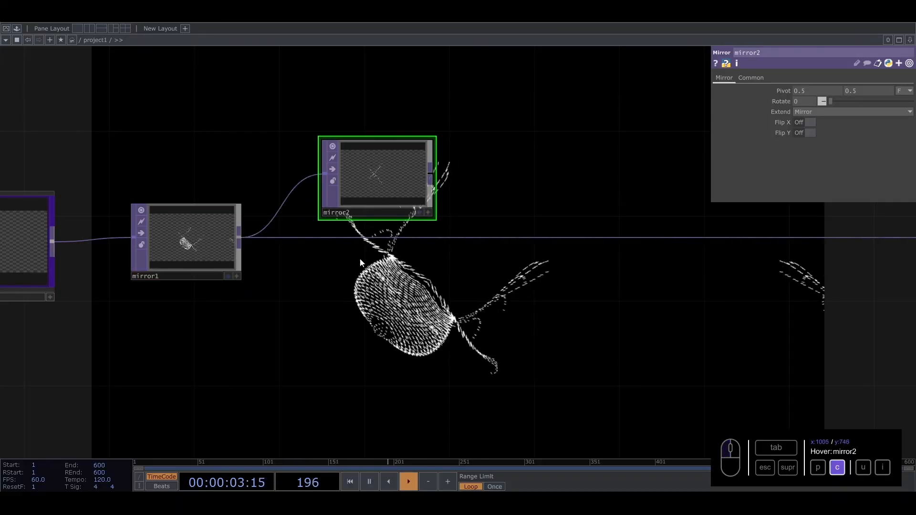
key("ctrl+v")
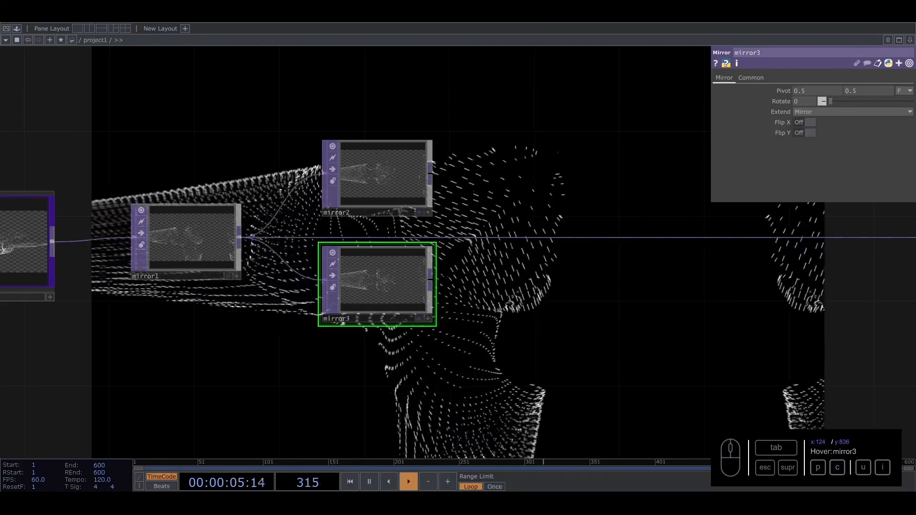
Set the horizontal pivot of mirror2 to 0 and turn on its Flip X option
left_click(370, 167)
scroll(371, 168, "up", 4)
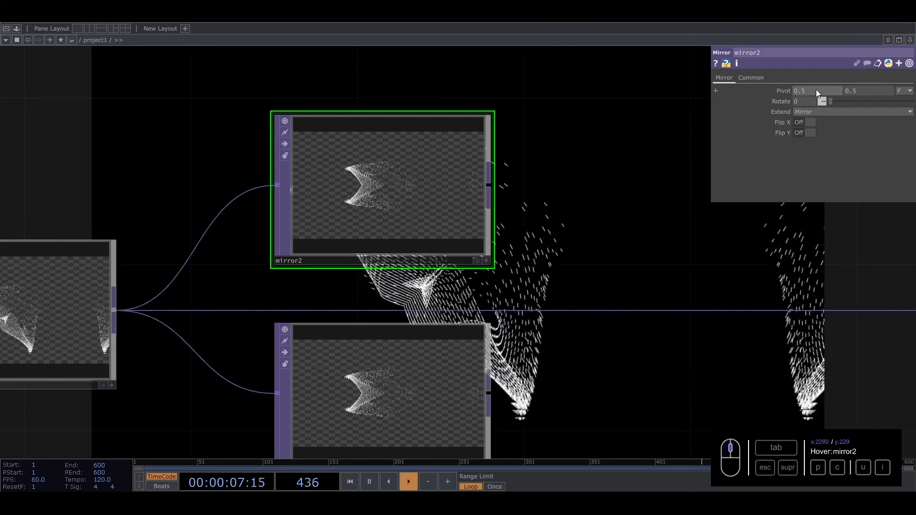
type("0")
key("Return")
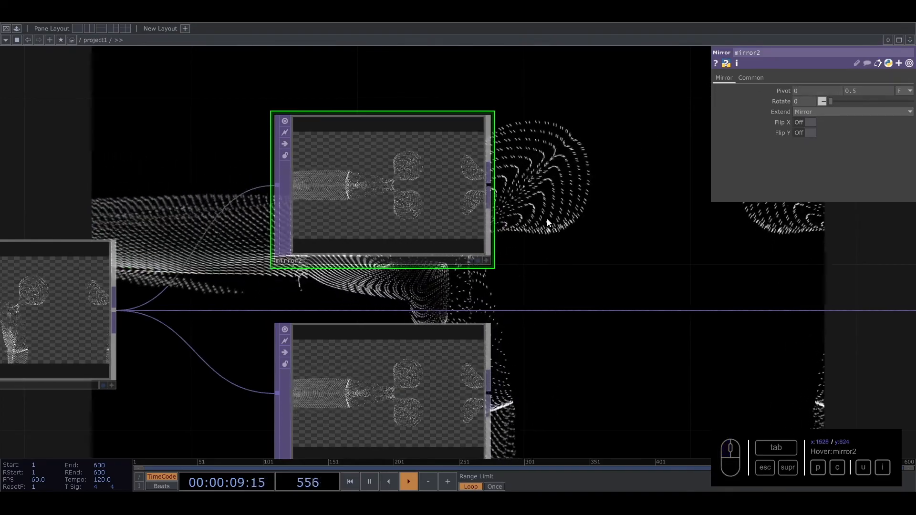
left_click_drag(557, 236, 560, 179)
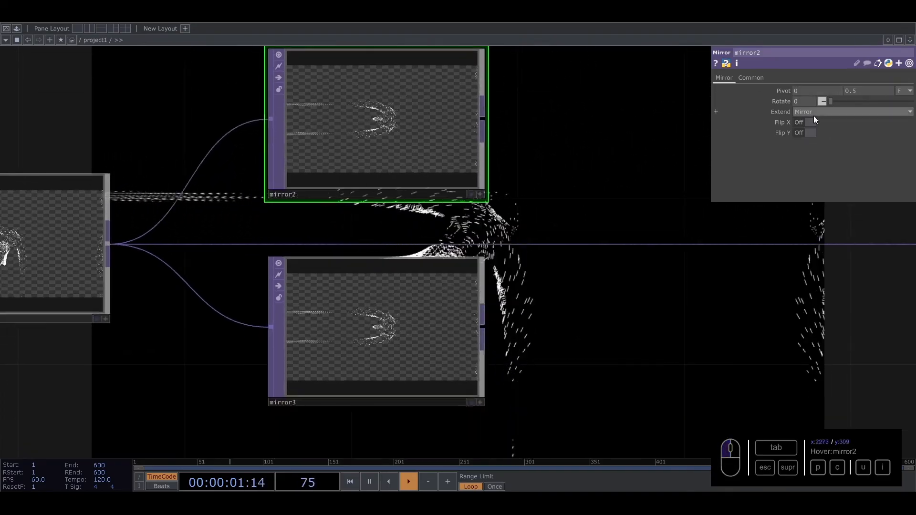
Combine mirror2 and mirror3 in an Over TOP and connect its output to transform2
left_click(351, 347)
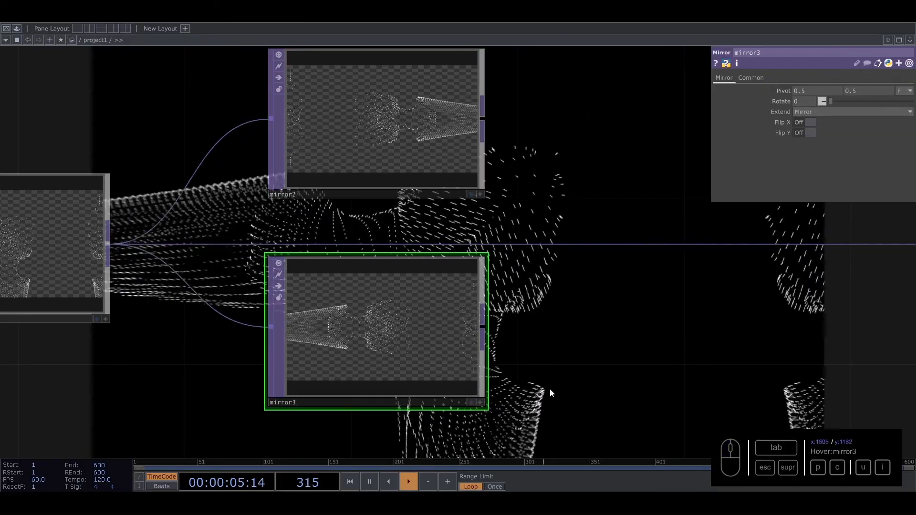
scroll(477, 324, "down", 5)
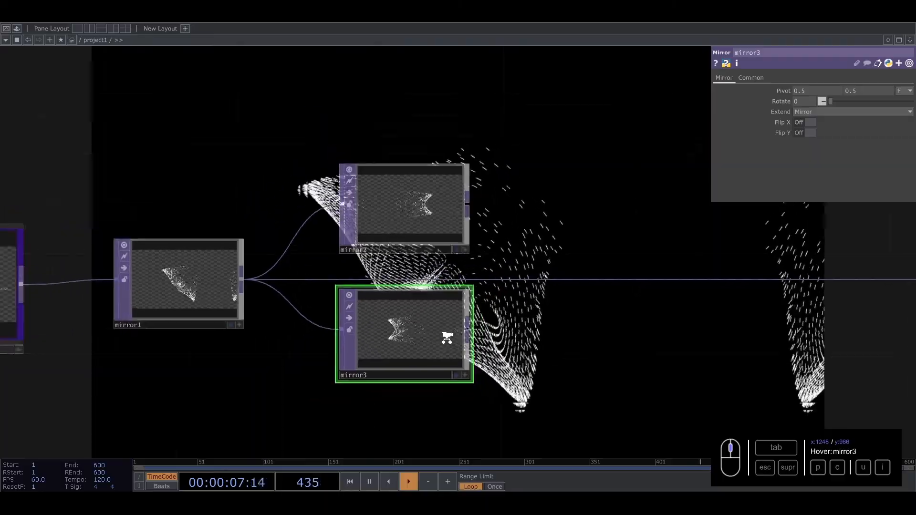
scroll(431, 286, "up", 3)
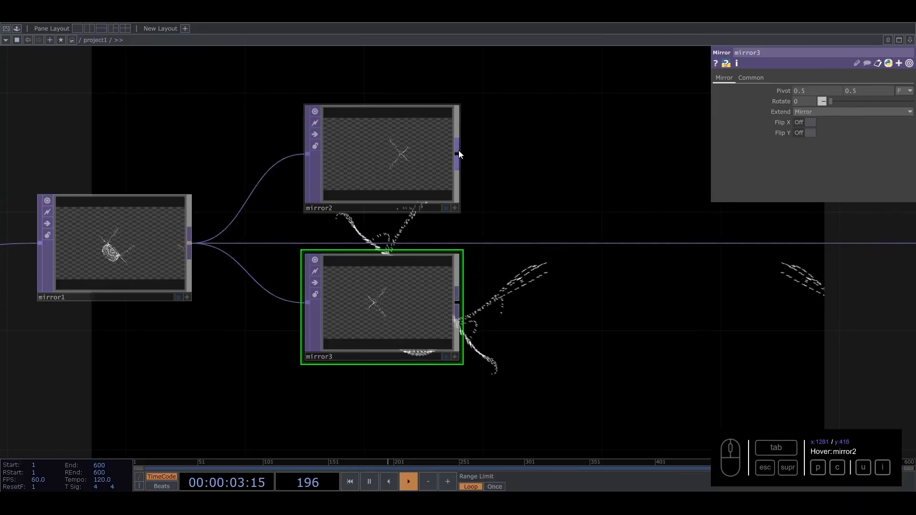
left_click_drag(582, 196, 582, 195)
type("over")
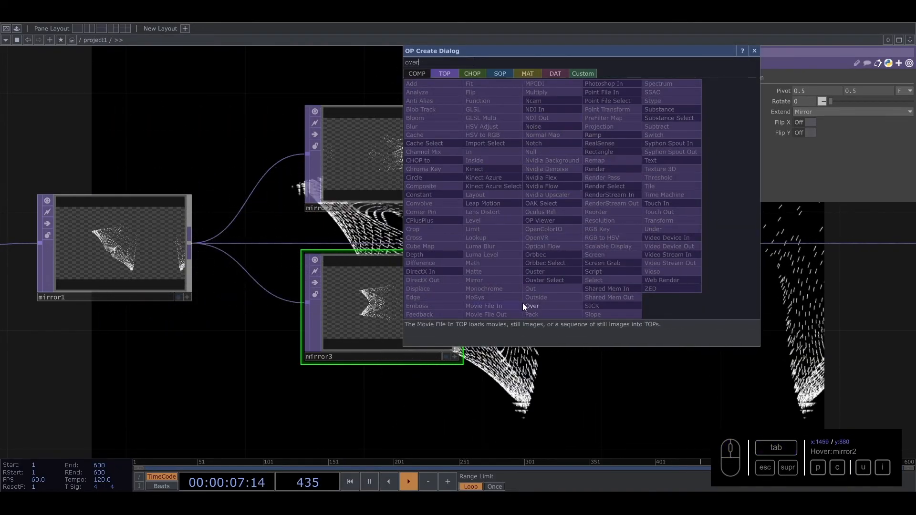
left_click(528, 306)
left_click(541, 133)
left_click_drag(458, 303, 544, 196)
left_click_drag(661, 249, 552, 245)
left_click_drag(587, 178, 636, 240)
left_click_drag(515, 194, 544, 237)
scroll(525, 229, "down", 6)
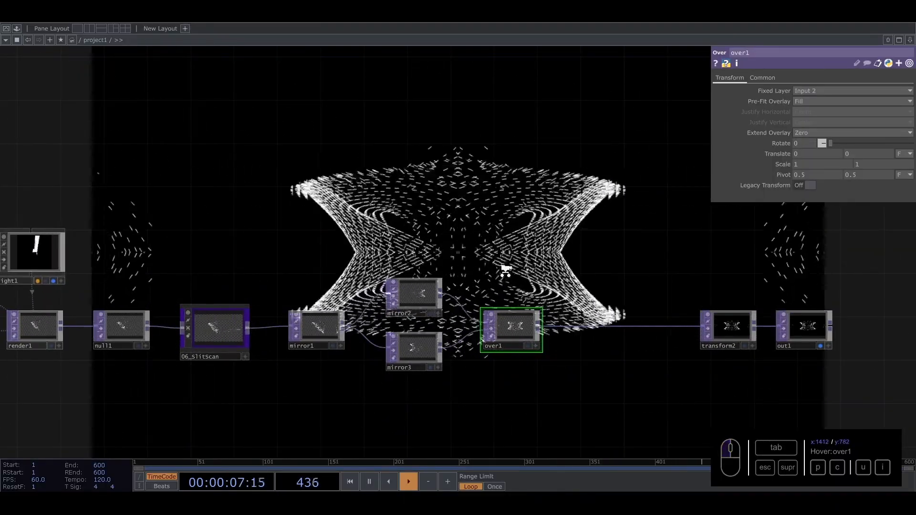
Go up to the root level and set the height of the project1 container to 1280
key("u")
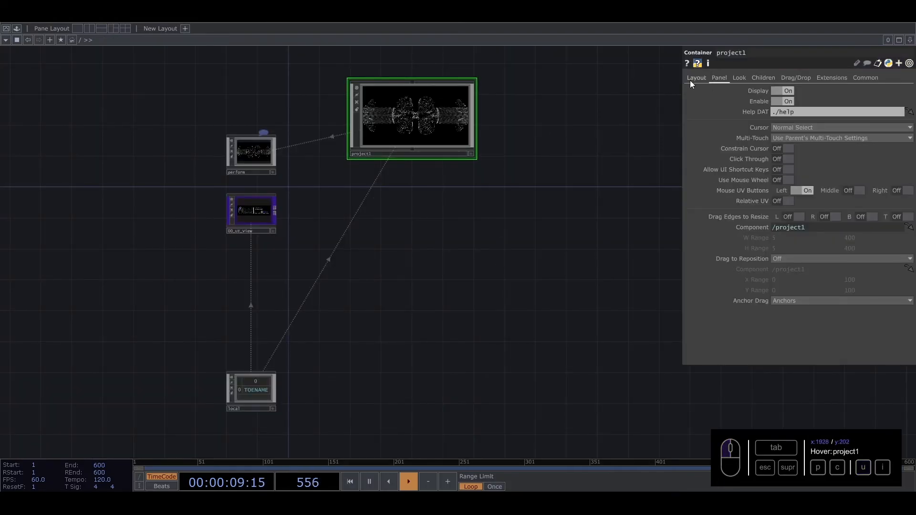
left_click(690, 81)
type("1280")
key("Return")
left_click(424, 125)
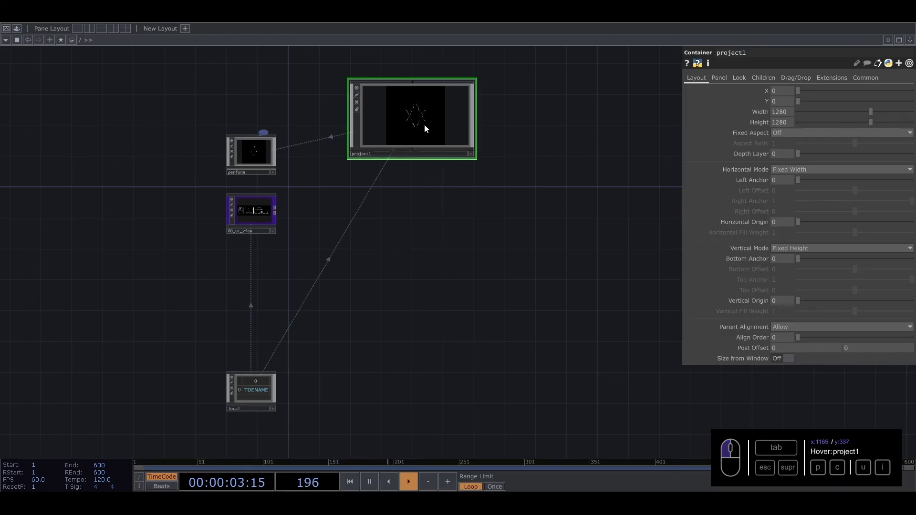
Enter project1 again and set the resolution of render1 to 1280 by 1280, matching the parent container
key("i")
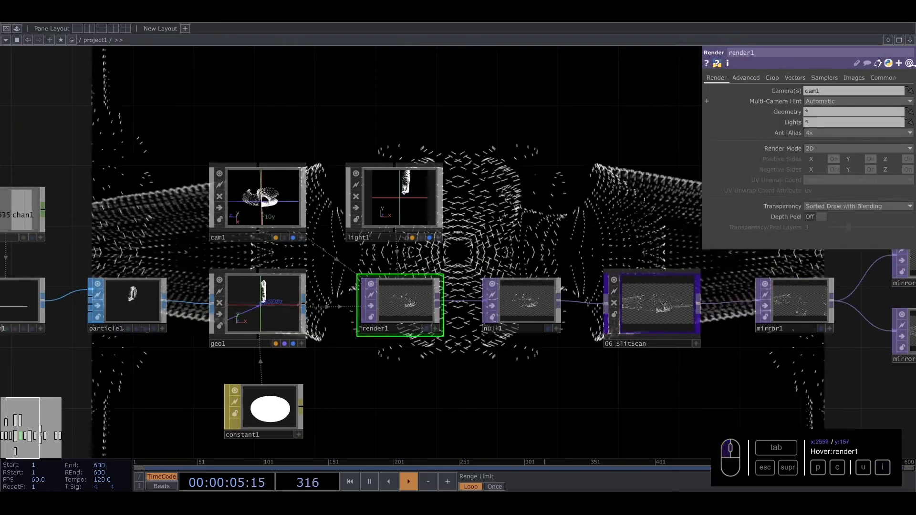
left_click(884, 78)
left_click(909, 91)
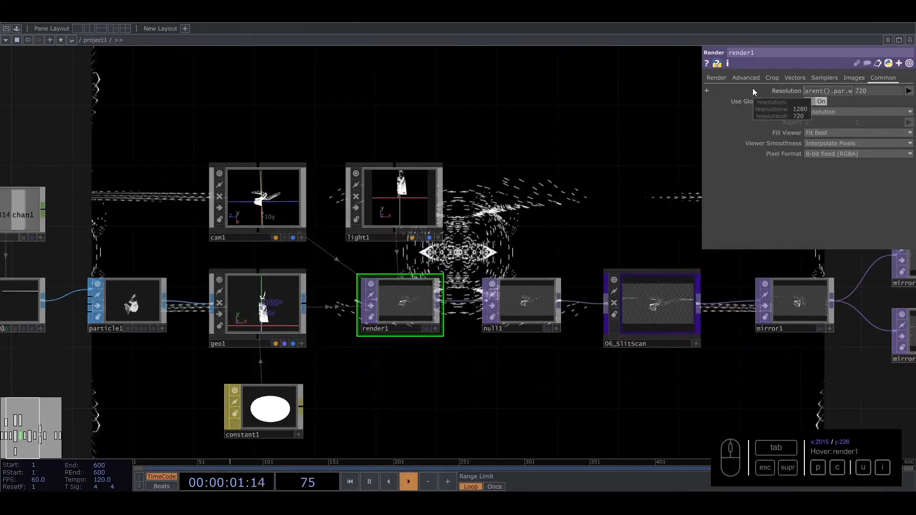
left_click(808, 91)
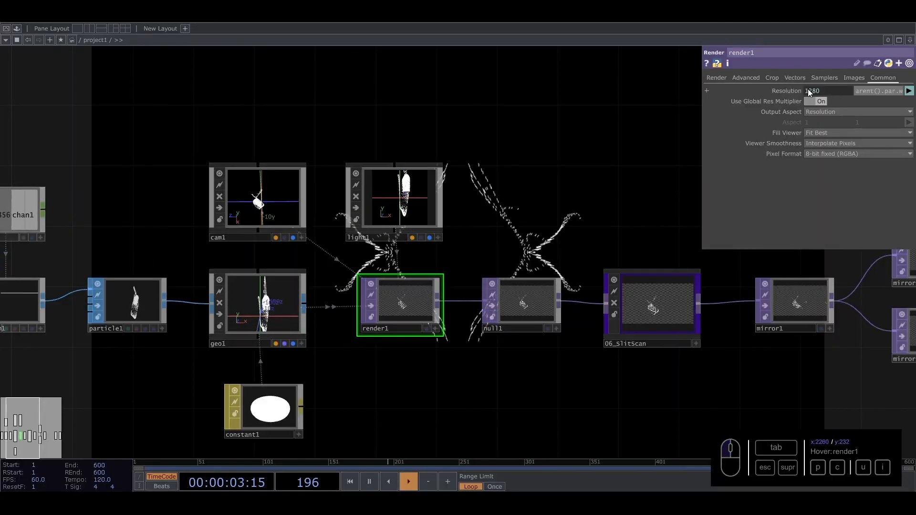
key("Return")
Pulse the Reset of 06_SlitScan to refresh it at the square resolution
left_click_drag(565, 222, 317, 206)
left_click_drag(470, 206, 386, 201)
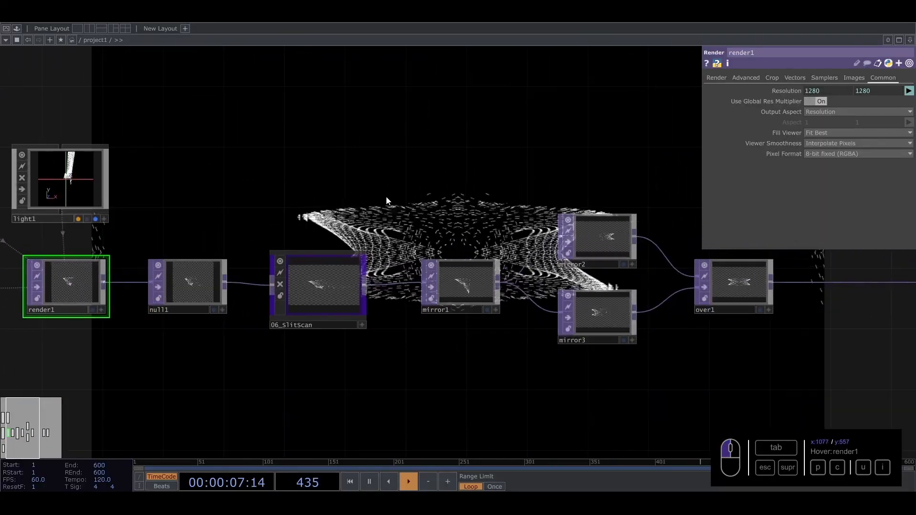
left_click(317, 287)
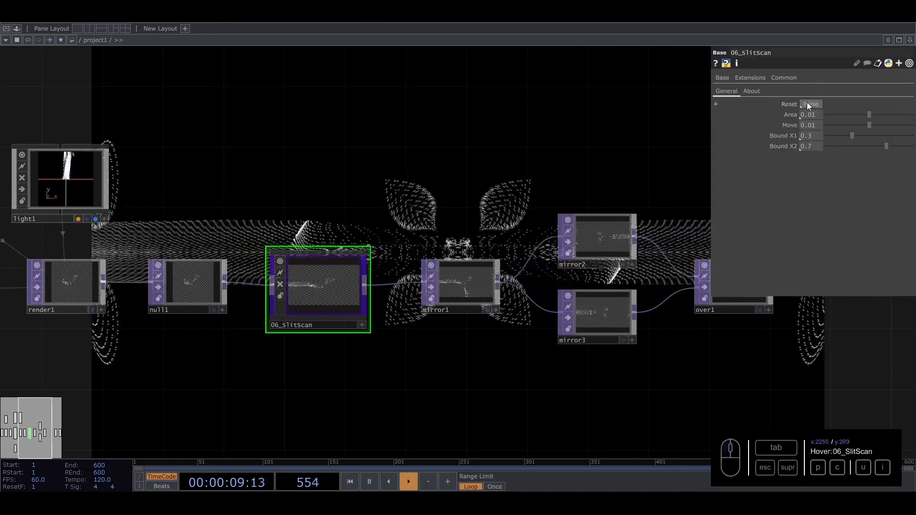
left_click(806, 104)
left_click_drag(472, 174, 466, 243)
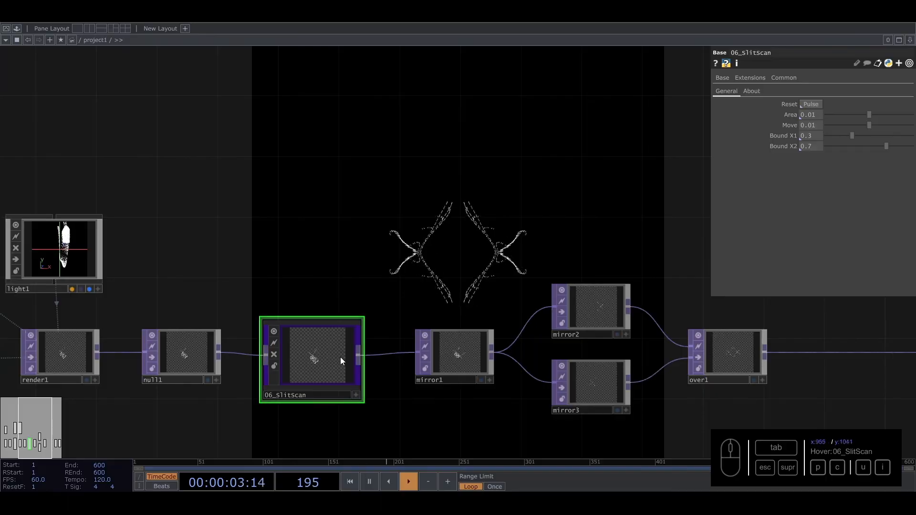
scroll(312, 355, "up", 6)
scroll(333, 325, "down", 8)
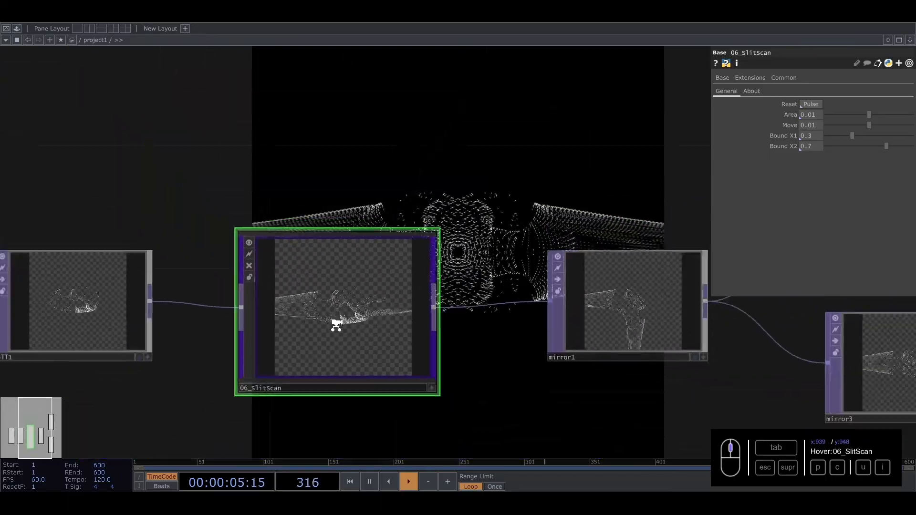
Narrow the scan bounds of 06_SlitScan by setting Bound X1 to 0.4 and Bound X2 to 0.6
left_click_drag(324, 222, 339, 288)
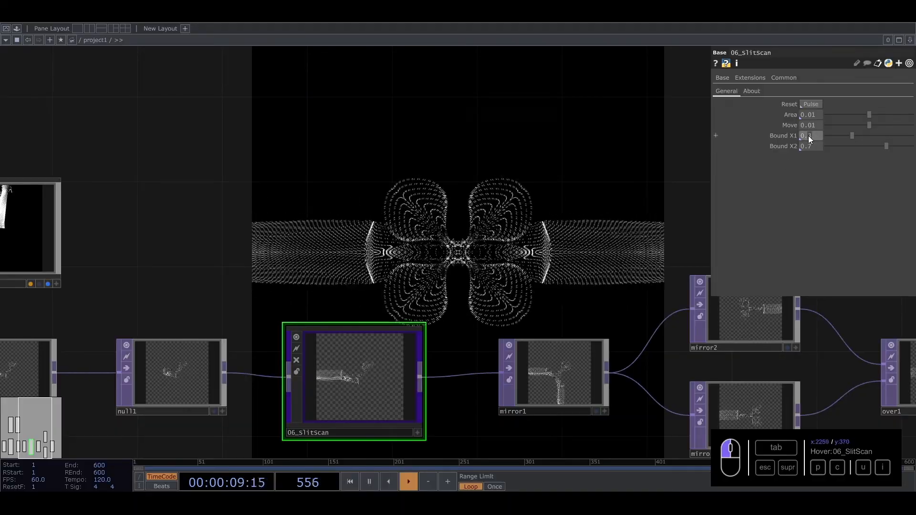
type("4")
left_click_drag(811, 145, 808, 146)
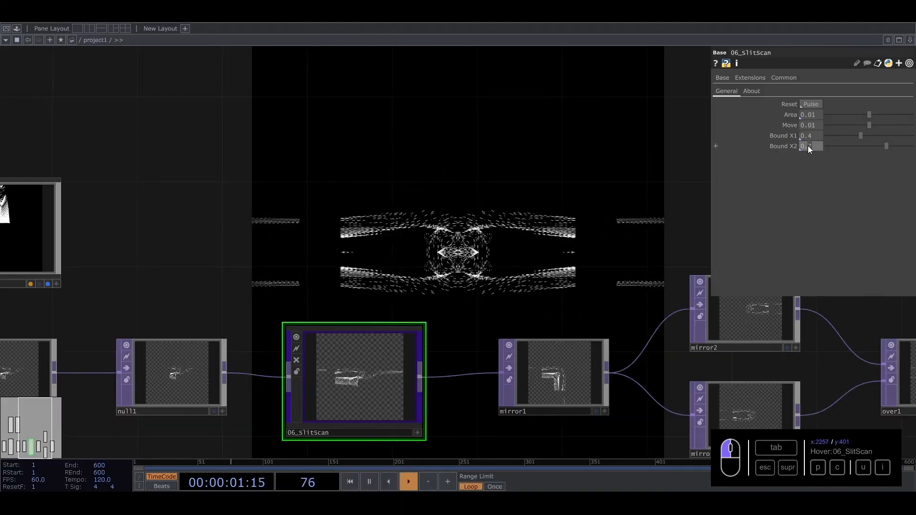
type("6")
key("Return")
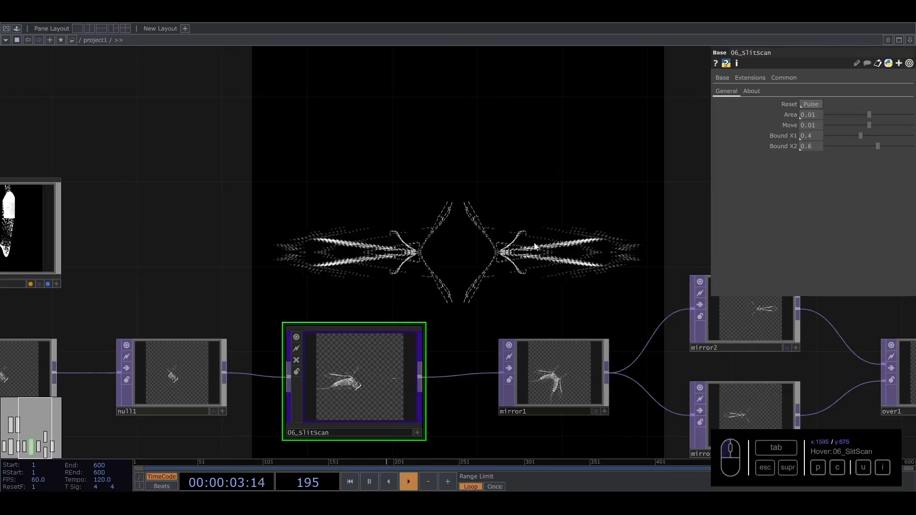
Examine the mirrored output at each stage from mirror1 through mirror2 and mirror3 to over1
left_click_drag(449, 262, 309, 209)
left_click_drag(410, 208, 369, 165)
scroll(369, 280, "up", 5)
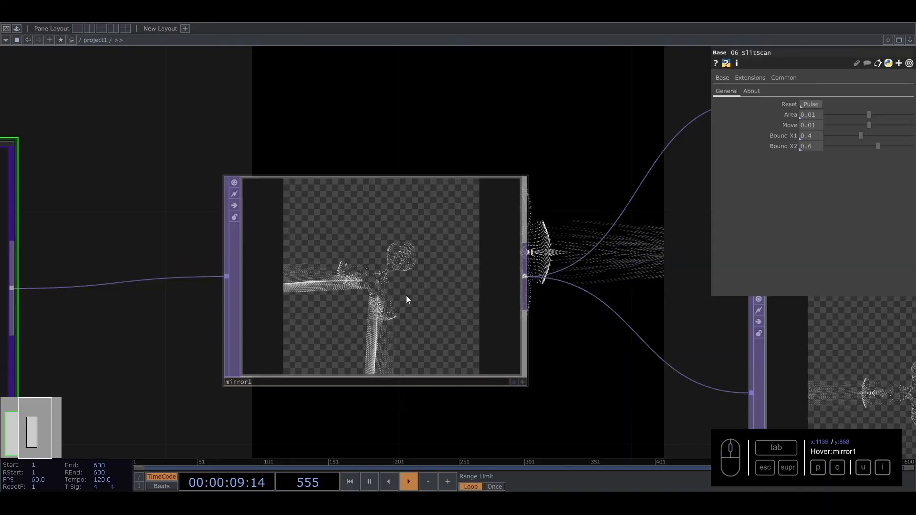
scroll(405, 295, "down", 5)
left_click_drag(396, 196, 282, 196)
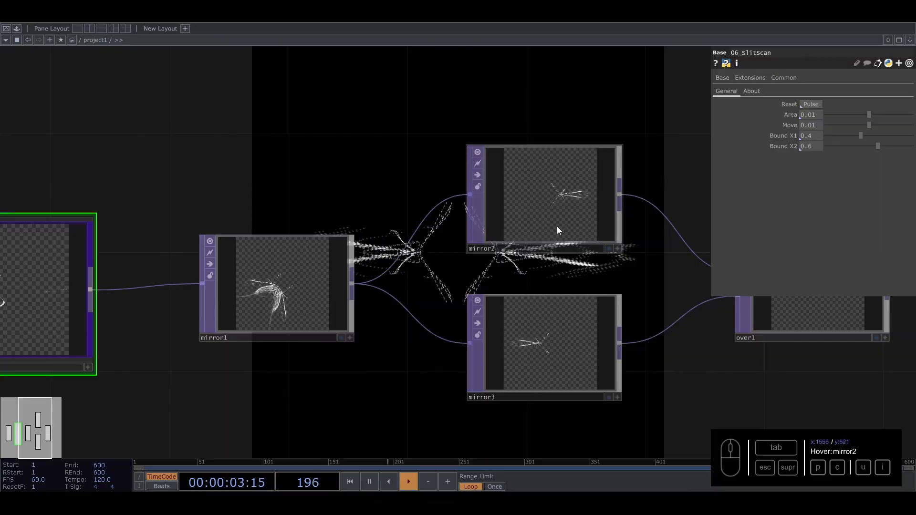
left_click_drag(644, 293, 502, 304)
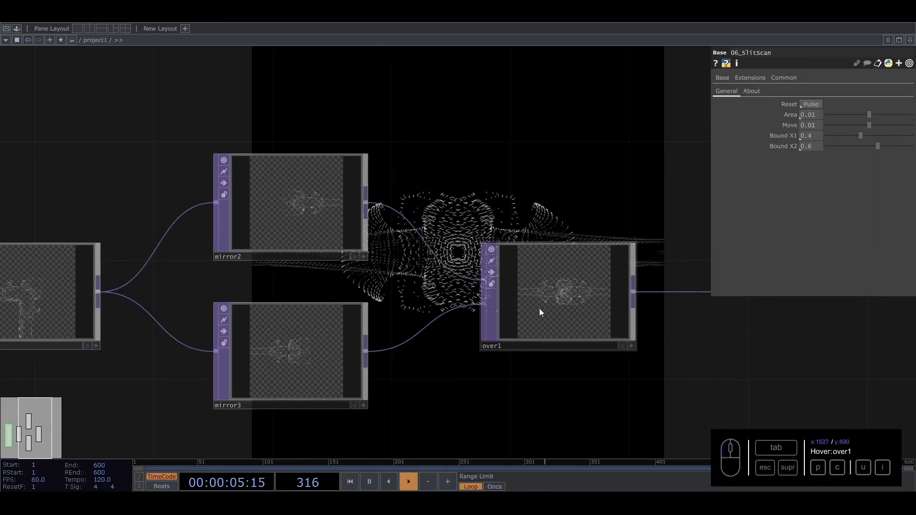
scroll(528, 308, "down", 5)
Move cam1 closer to the particles and tilt it to an oblique angle in its interactive viewer
left_click_drag(303, 188, 428, 199)
scroll(231, 282, "up", 4)
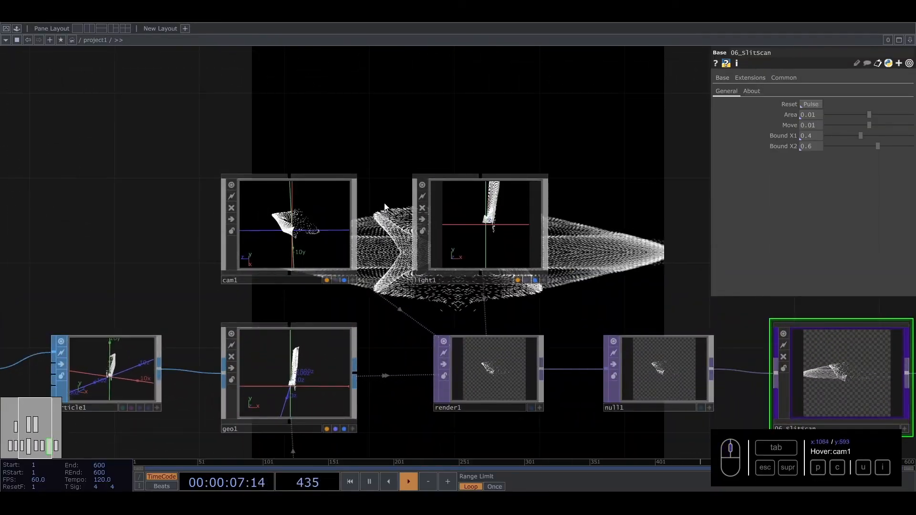
left_click_drag(377, 219, 378, 298)
left_click(354, 362)
left_click_drag(422, 245, 438, 307)
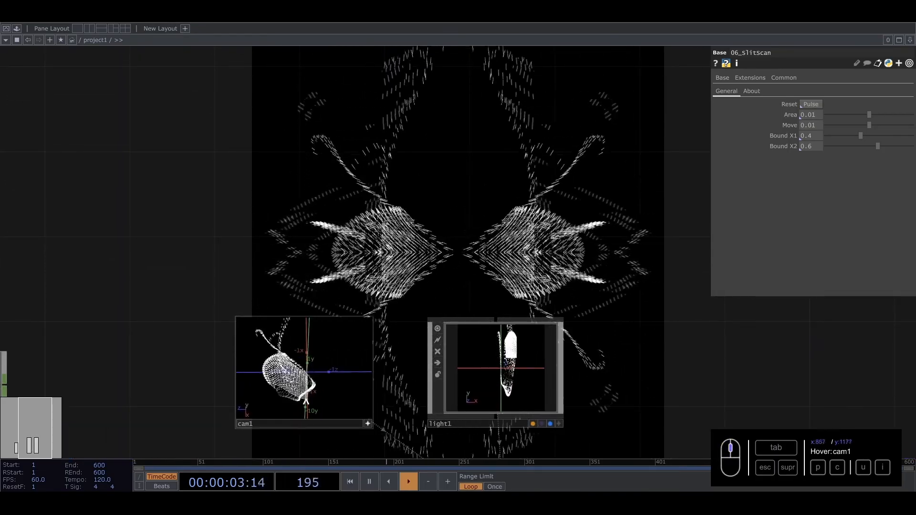
left_click_drag(320, 395, 306, 379)
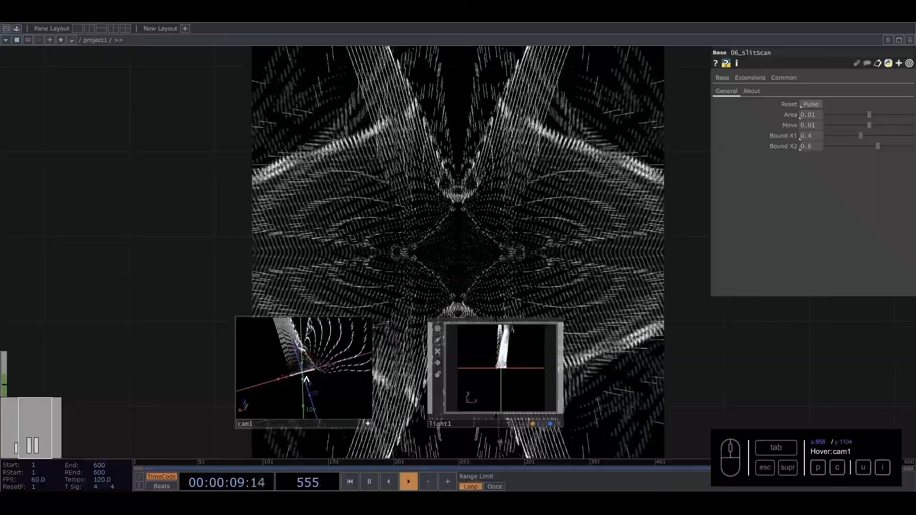
left_click(367, 424)
Move transform2 and out1 farther away from over1 to make room in the chain
scroll(410, 218, "down", 8)
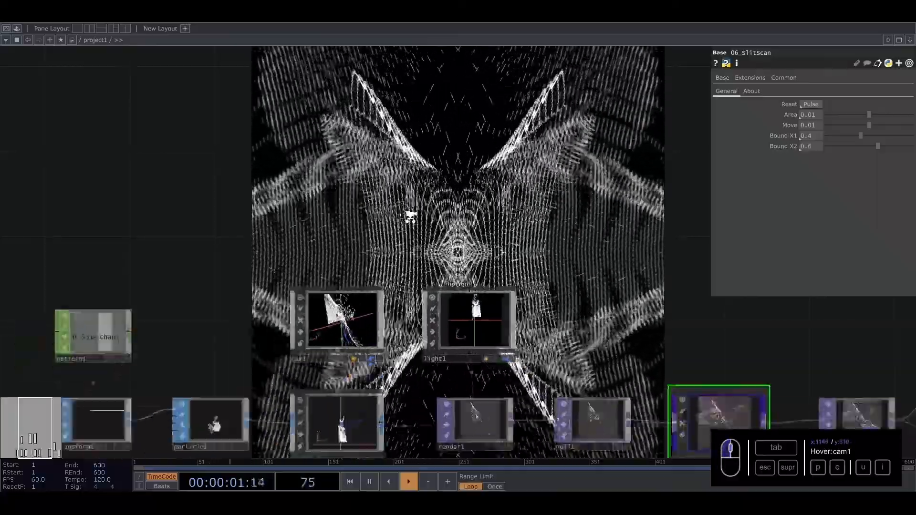
left_click_drag(521, 201, 316, 232)
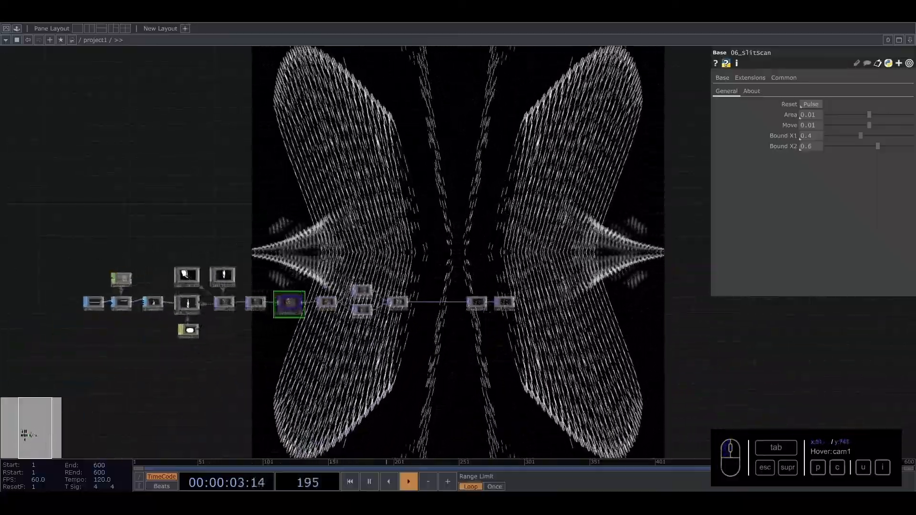
scroll(284, 301, "up", 6)
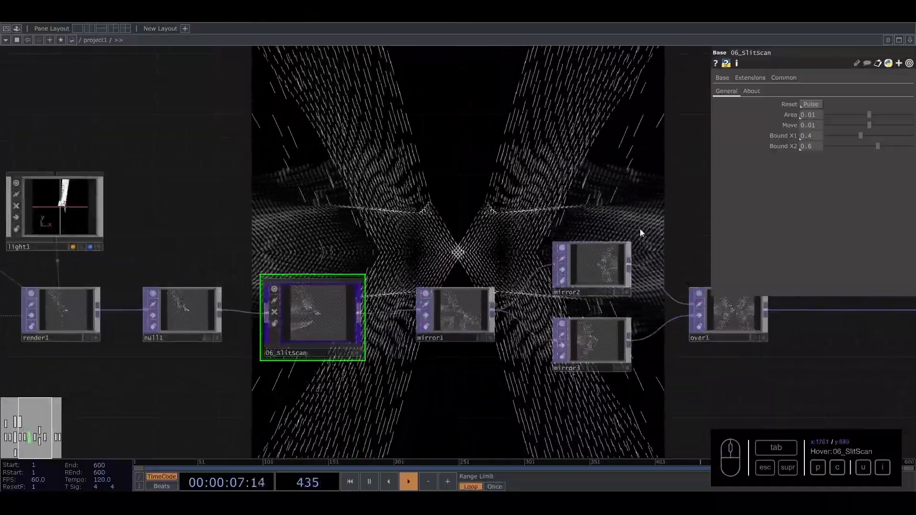
left_click_drag(643, 276, 403, 251)
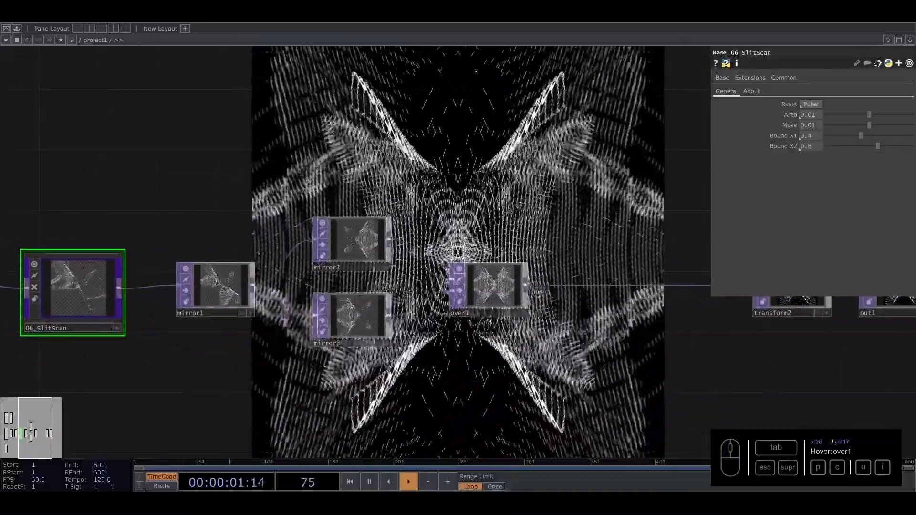
left_click_drag(754, 383, 276, 367)
right_click_drag(511, 362, 291, 277)
left_click_drag(291, 277, 780, 280)
left_click_drag(465, 243, 686, 262)
Insert a Null TOP on the connection between over1 and transform2
right_click(310, 292)
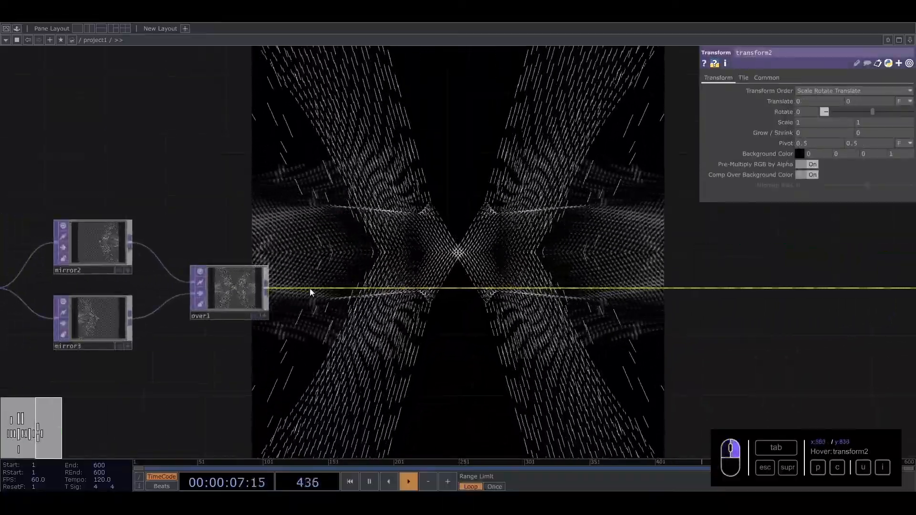
left_click(328, 277)
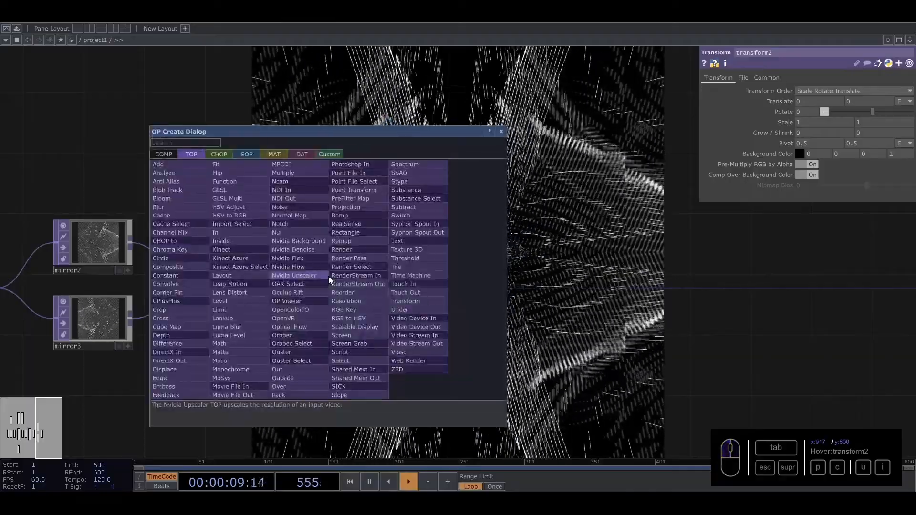
left_click(311, 275)
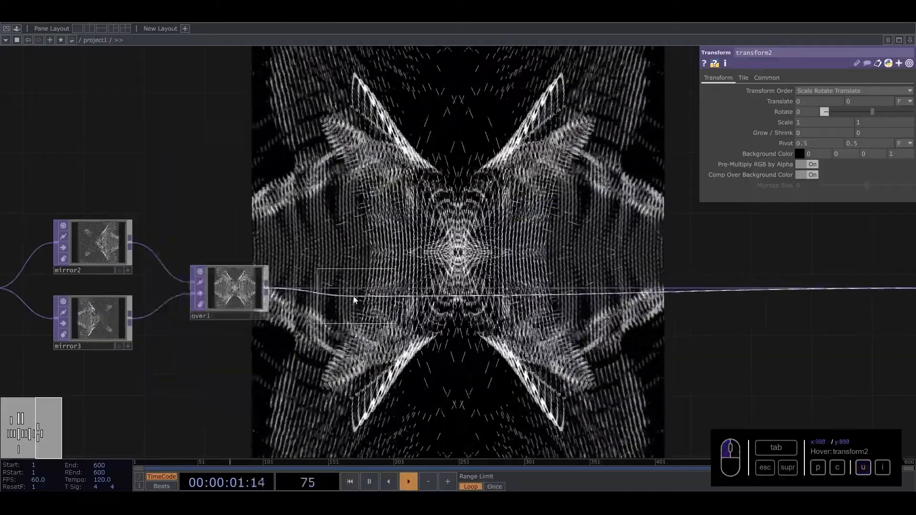
left_click(345, 292)
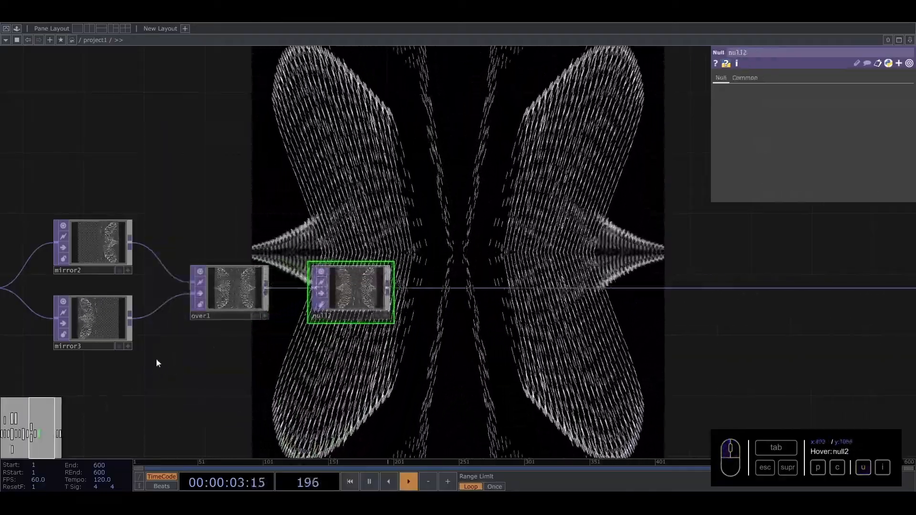
Colour null2, null1 and out1 red, and move transform2 and out1 closer to null2
key("c")
left_click(51, 454)
scroll(190, 395, "down", 3)
left_click_drag(318, 376, 563, 338)
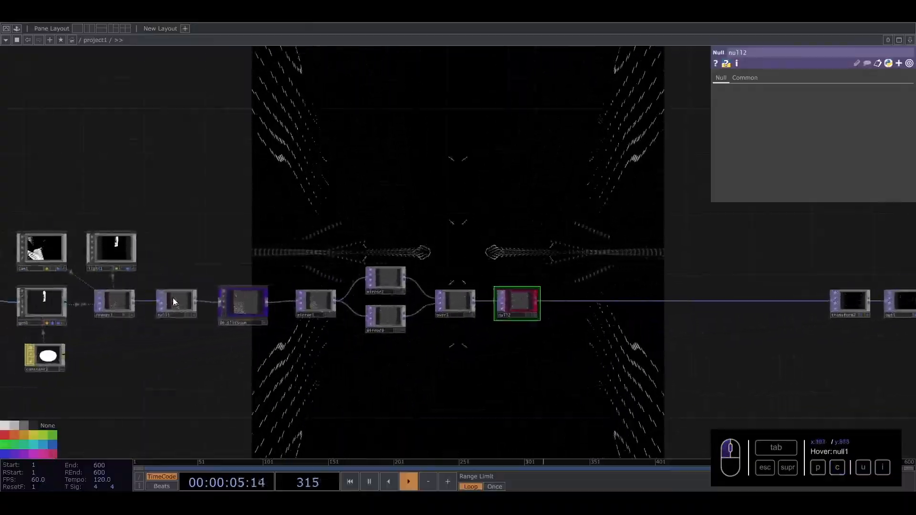
left_click(51, 455)
left_click_drag(659, 340, 357, 333)
left_click(608, 297)
left_click(50, 453)
right_click_drag(496, 271, 675, 335)
mouse_move(553, 303)
left_mouse_down()
mouse_move(608, 303)
mouse_move(564, 298)
left_mouse_up()
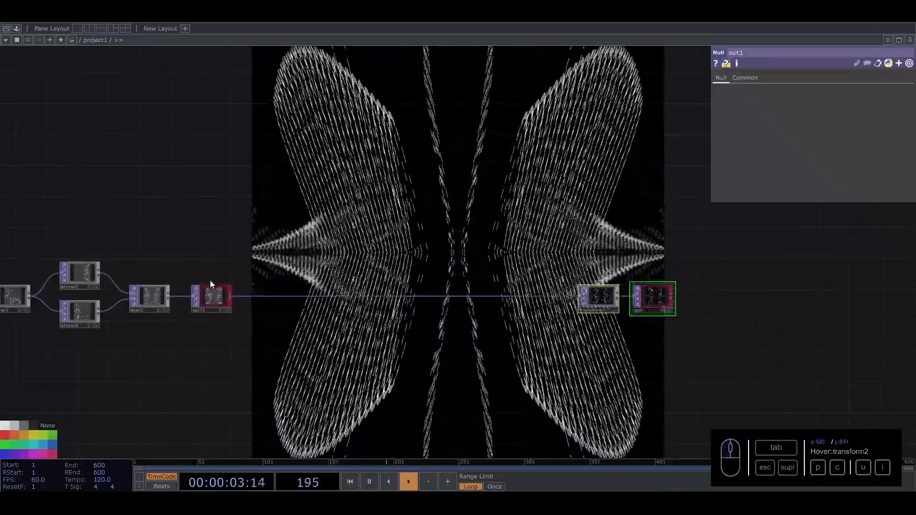
Branch a Feedback TOP off null2 and place it above the main chain
scroll(211, 281, "up", 3)
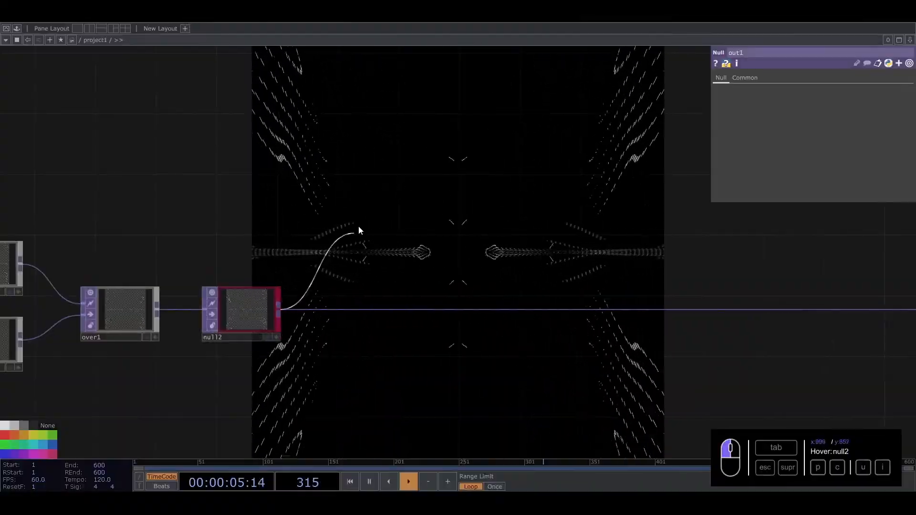
key("Tab")
type("fe")
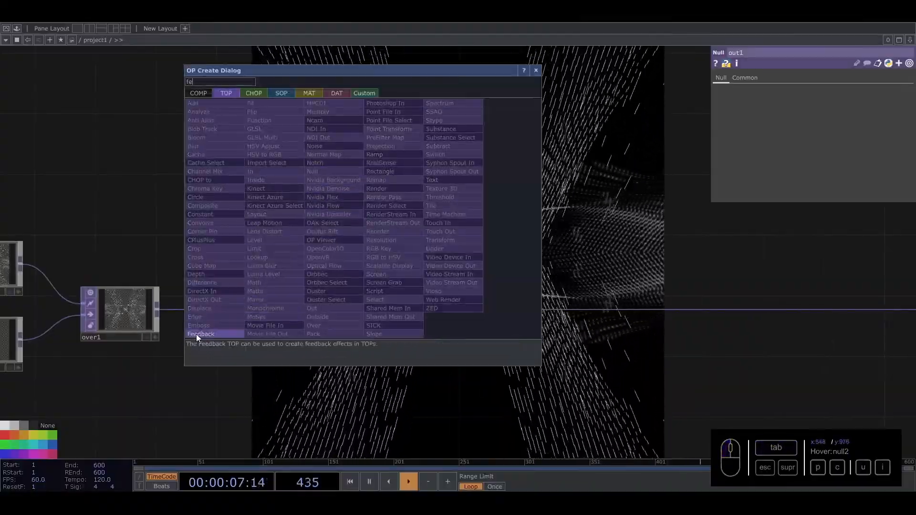
left_click(196, 334)
left_click(366, 207)
Add a Keyboard In CHOP and place it above feedback1
key("Tab")
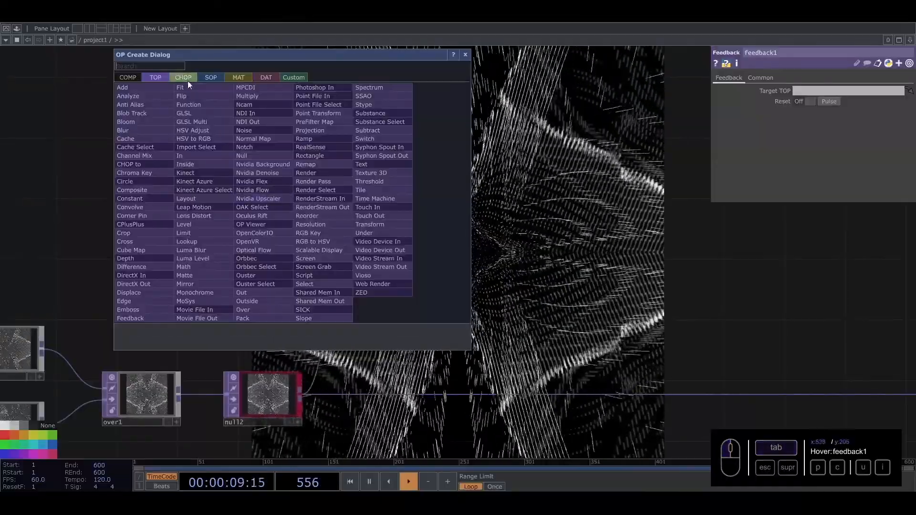
left_click(183, 77)
type("k")
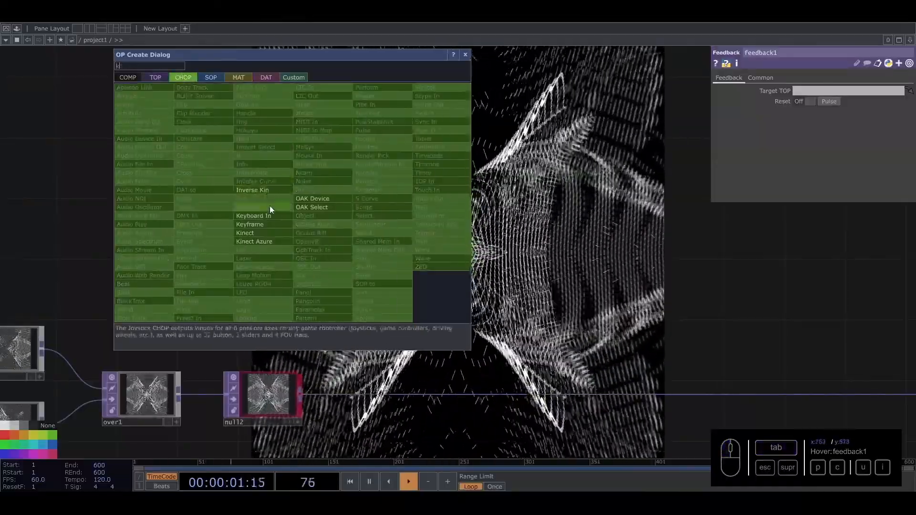
left_click(267, 215)
left_click(420, 227)
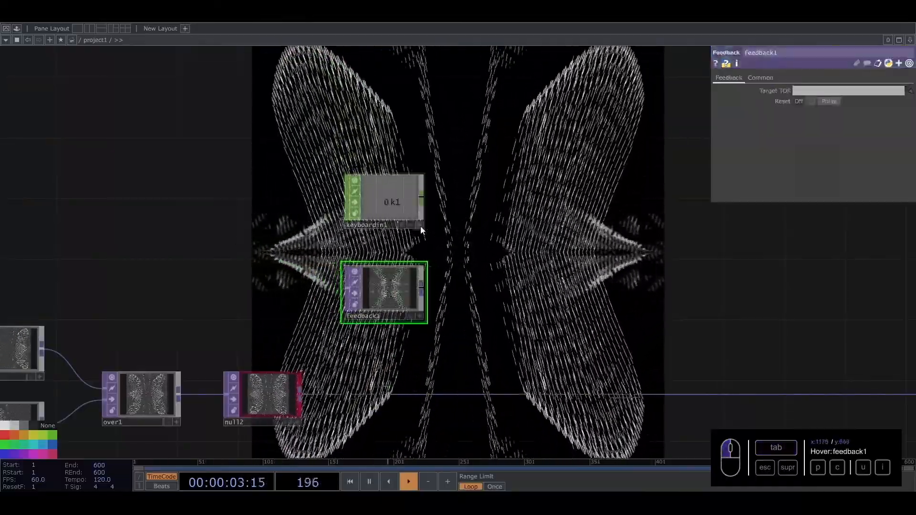
Drive the Reset parameters of feedback1 and 06_SlitScan with the k1 channel of keyboardin1
left_click(810, 99)
left_click_drag(372, 131, 588, 115)
left_click_drag(32, 325, 113, 339)
scroll(239, 252, "down", 3)
left_click(190, 293)
left_click_drag(806, 103, 810, 104)
left_click(810, 106)
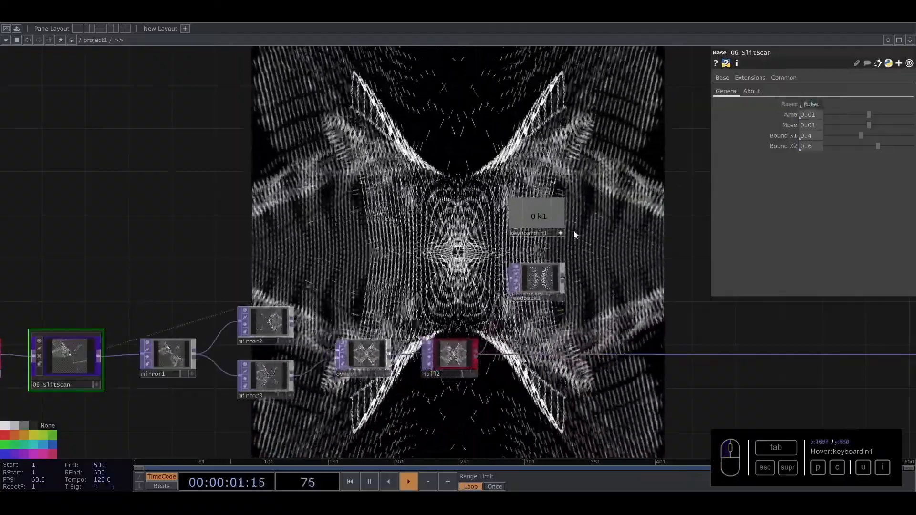
Connect a Transform TOP to the output of feedback1
left_click_drag(567, 282, 240, 262)
left_click(240, 262)
key("Tab")
left_click(453, 274)
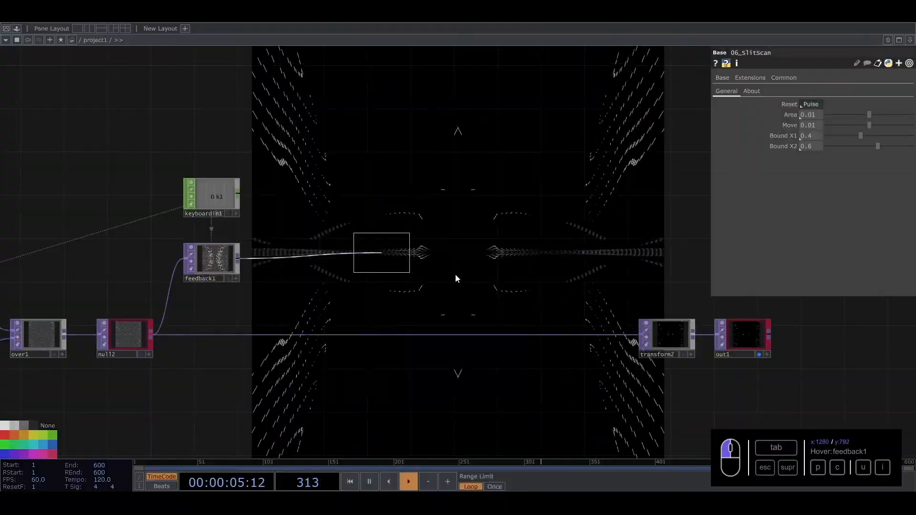
left_click(364, 262)
Connect a Level TOP to the output of transform3
left_click(397, 261)
key("Tab")
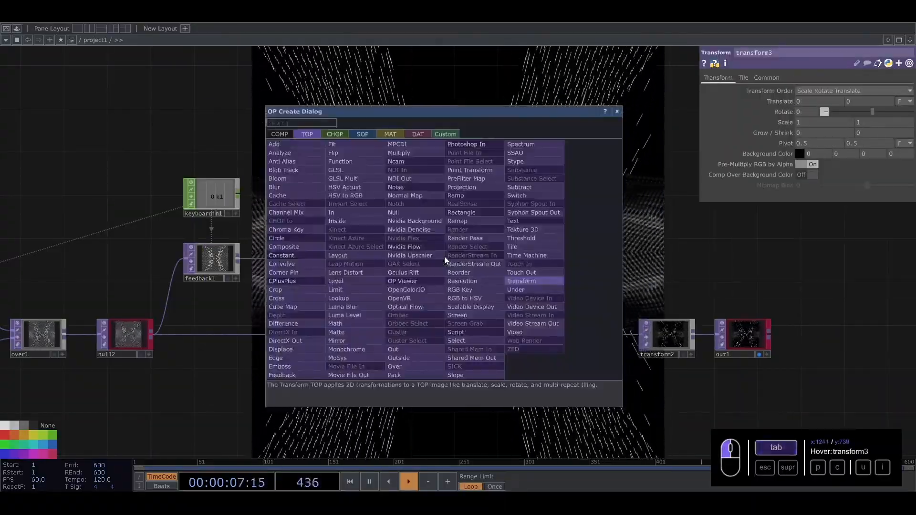
left_click(345, 272)
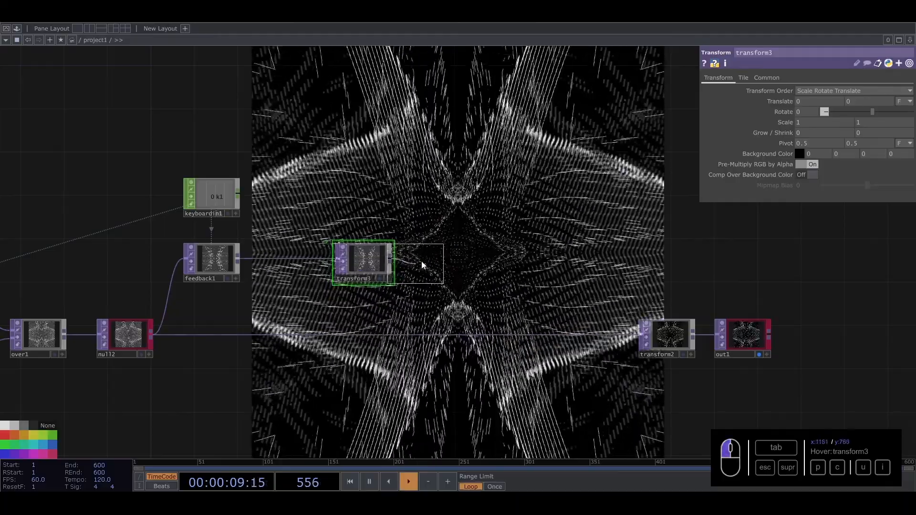
left_click(449, 263)
Insert a Composite TOP on the wire before transform2 and feed level1 into it as the second input
key("Tab")
type("co")
left_click(374, 316)
left_click(558, 336)
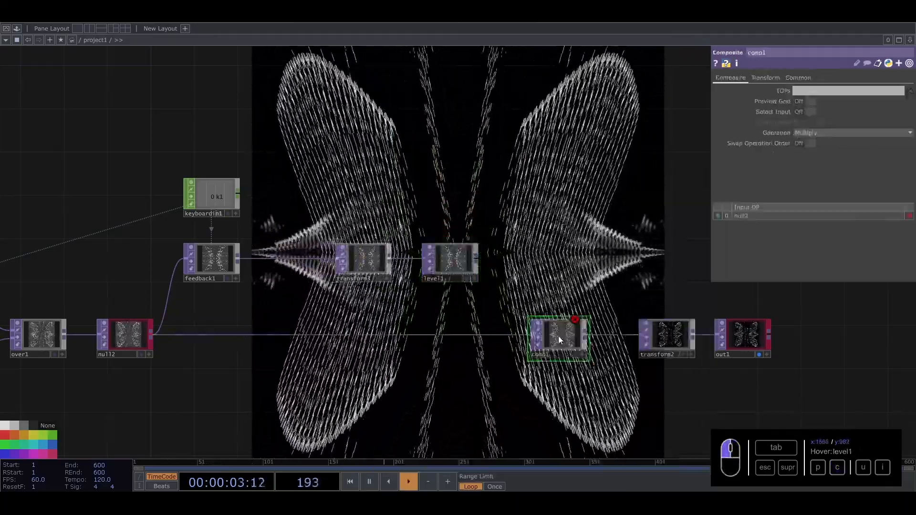
Set the operation of comp1 to Maximum
left_click(465, 273)
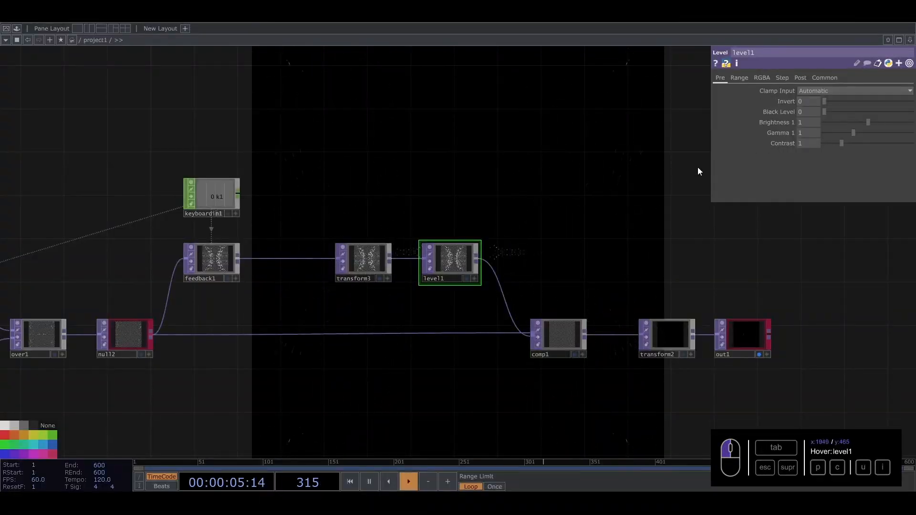
left_click(559, 335)
left_click(809, 133)
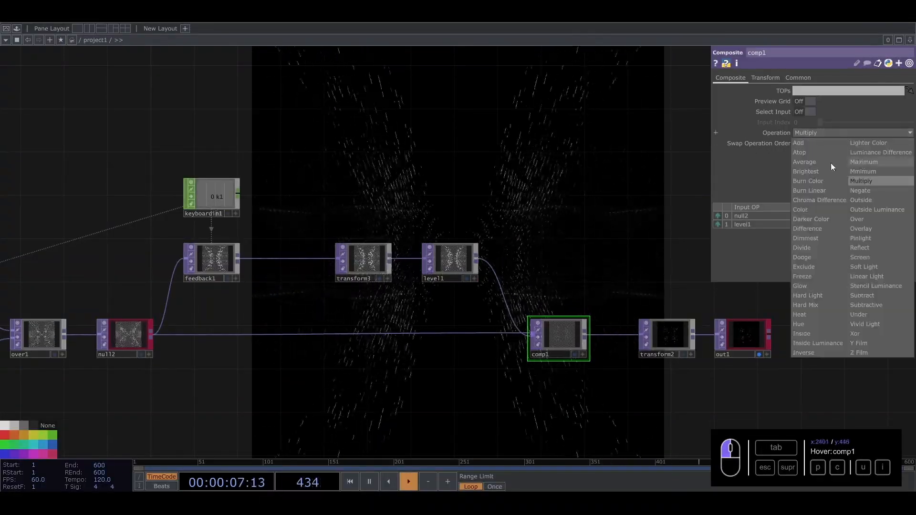
left_click(852, 162)
Adjust the post opacity of level1 and set the Target TOP of feedback1 to comp1
left_click(461, 248)
left_click(800, 77)
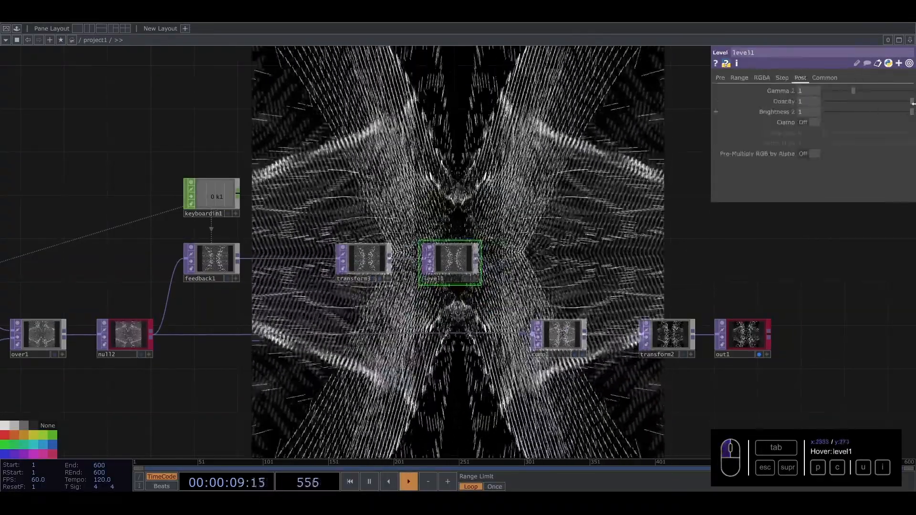
left_click(213, 260)
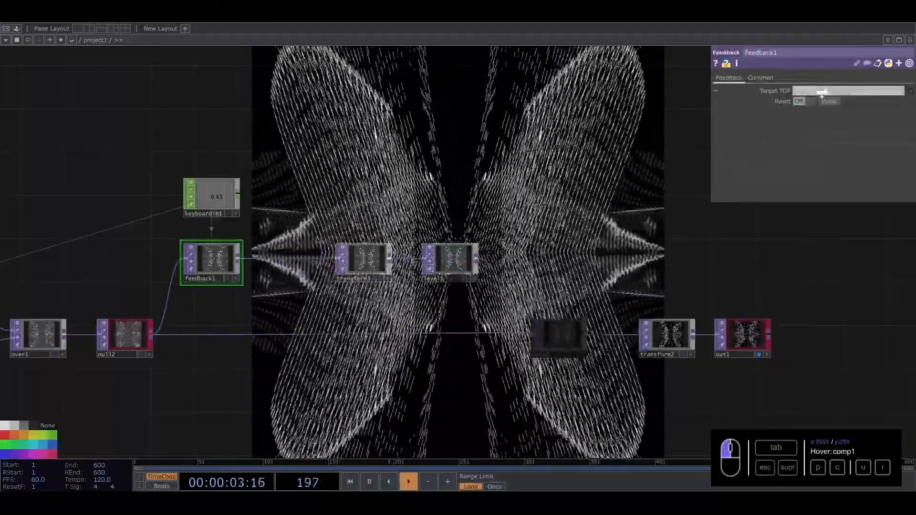
left_click_drag(821, 93, 828, 92)
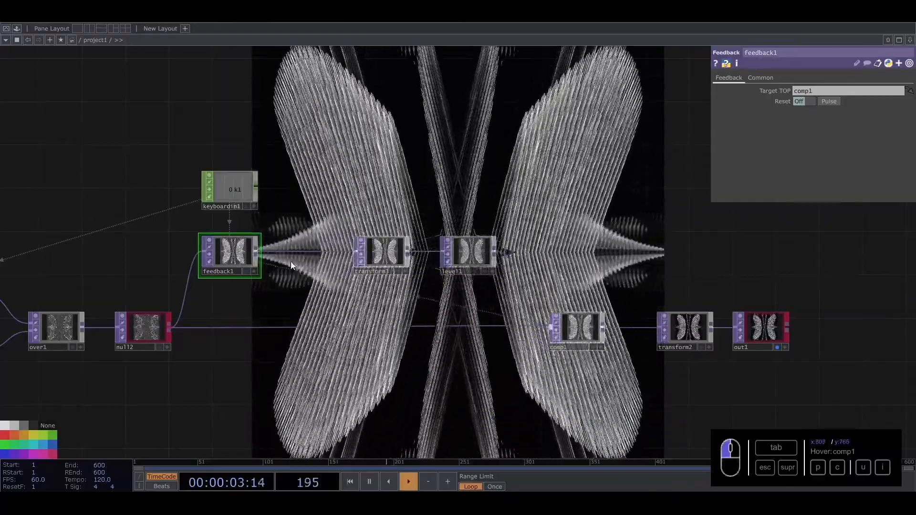
Insert a Cache TOP between feedback1 and transform3
right_click(293, 247)
right_click(287, 253)
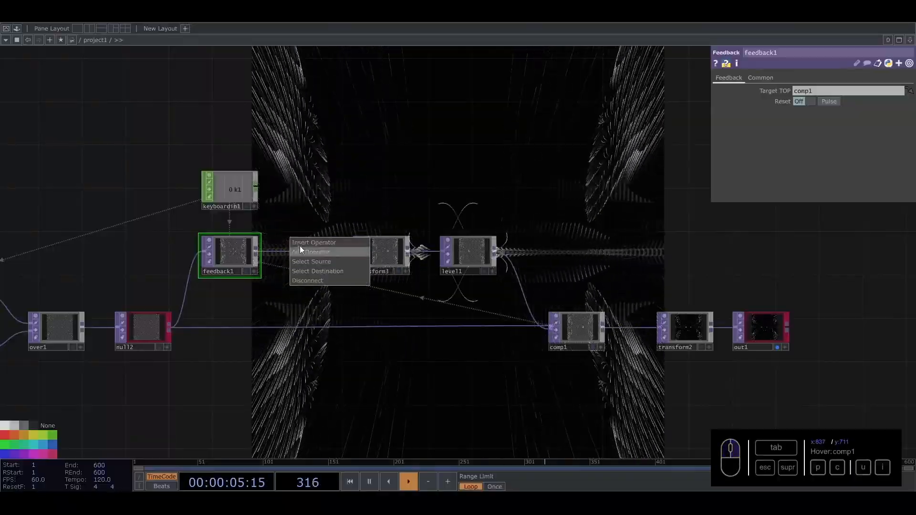
left_click(300, 250)
type("ca")
left_click(145, 185)
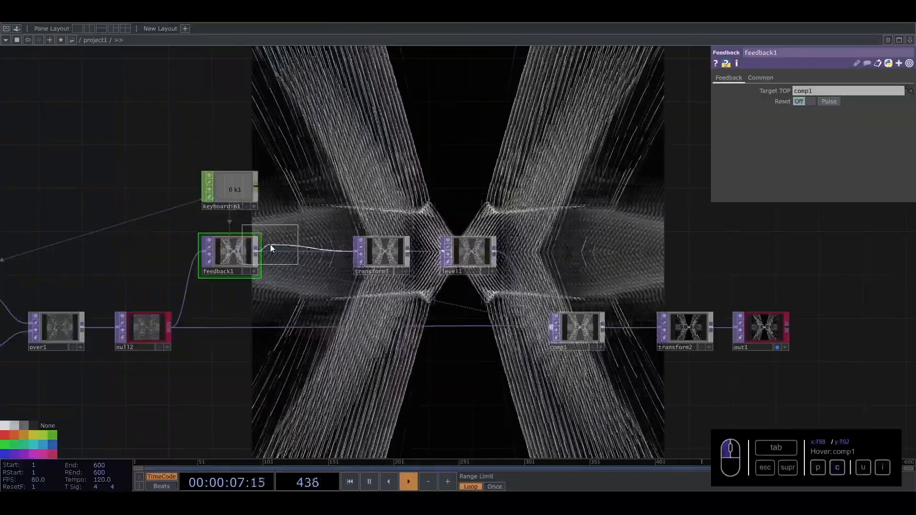
left_click(302, 253)
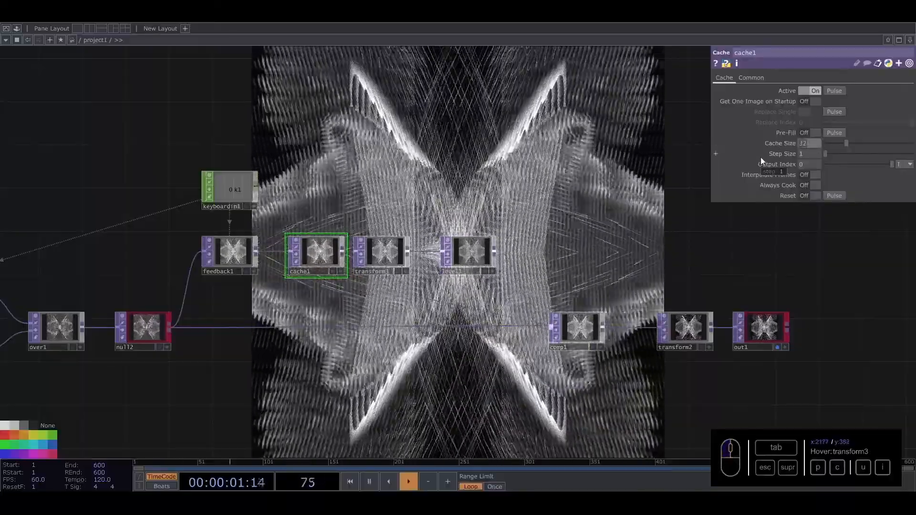
Set the Cache Size of cache1 to 5 and copy that parameter for referencing
type("5")
key("Return")
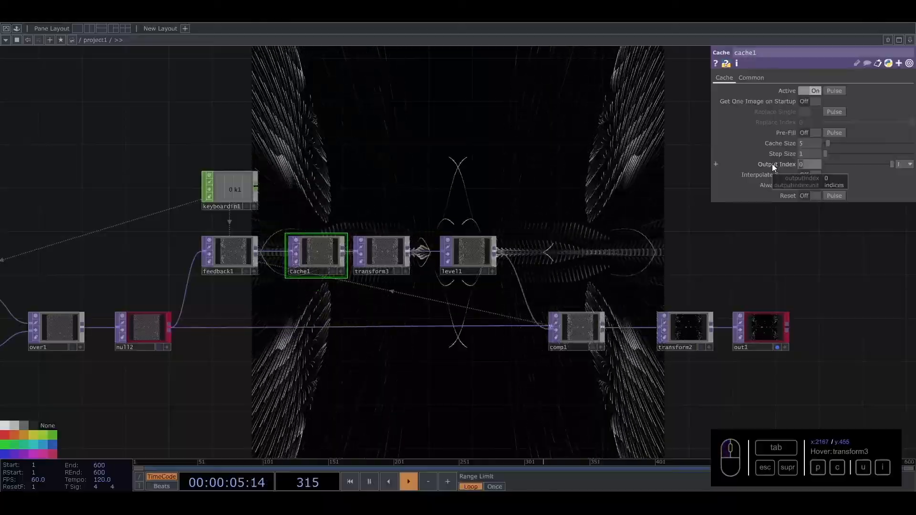
right_click(808, 142)
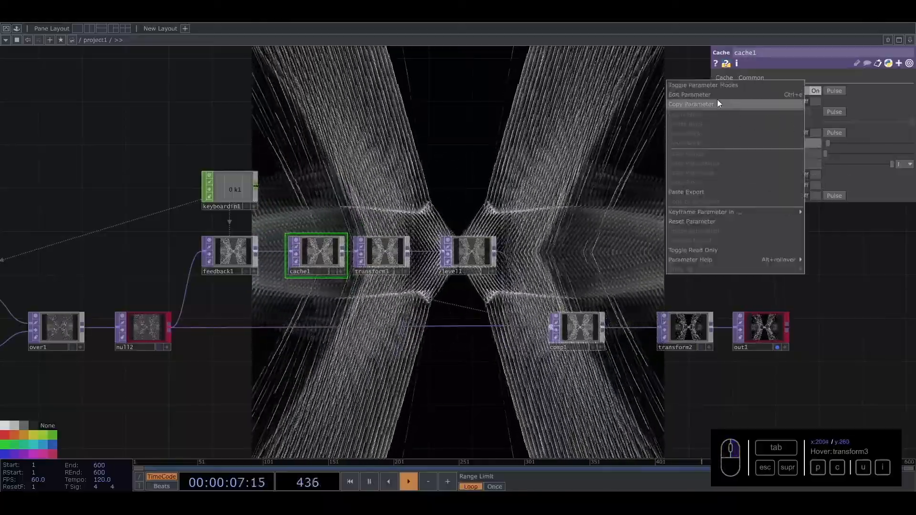
left_click(717, 102)
right_click(811, 145)
left_click(727, 109)
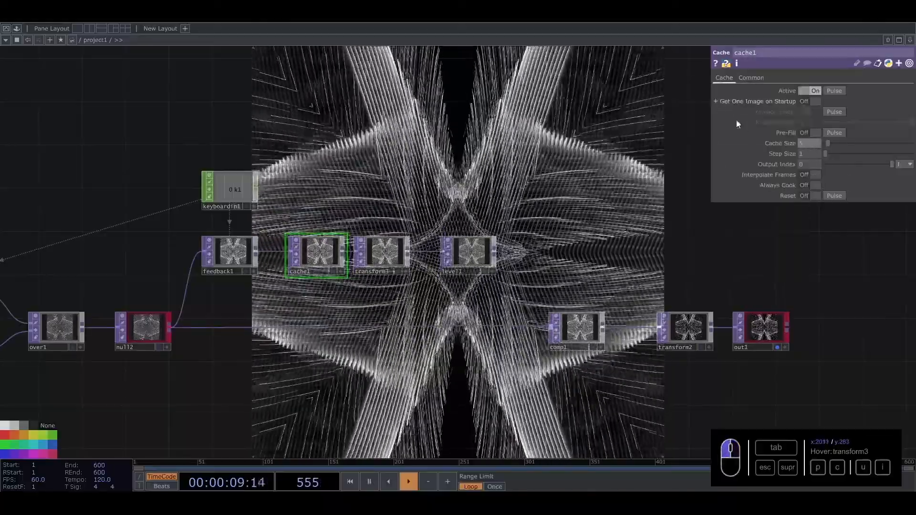
Paste the cache size reference into the Output Index and complete the expression as me.par.cachesize * -1
right_click(814, 167)
left_click(712, 197)
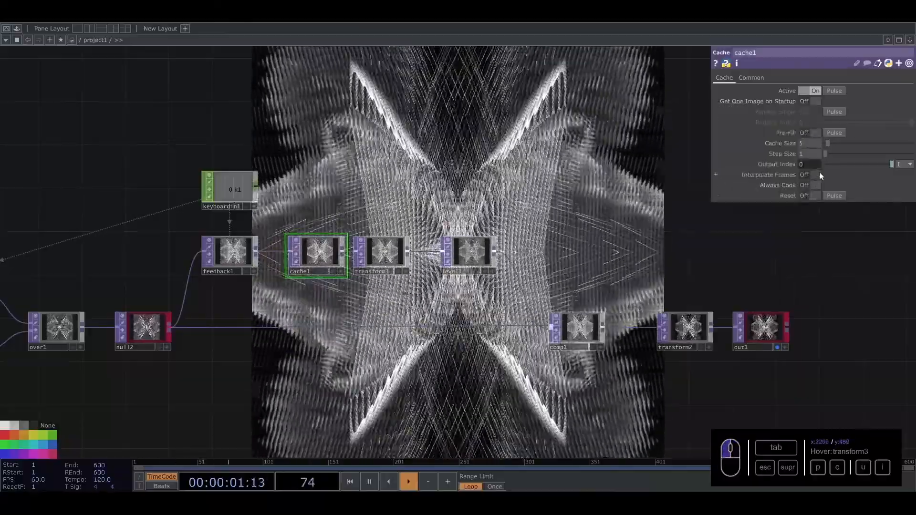
mouse_move(850, 178)
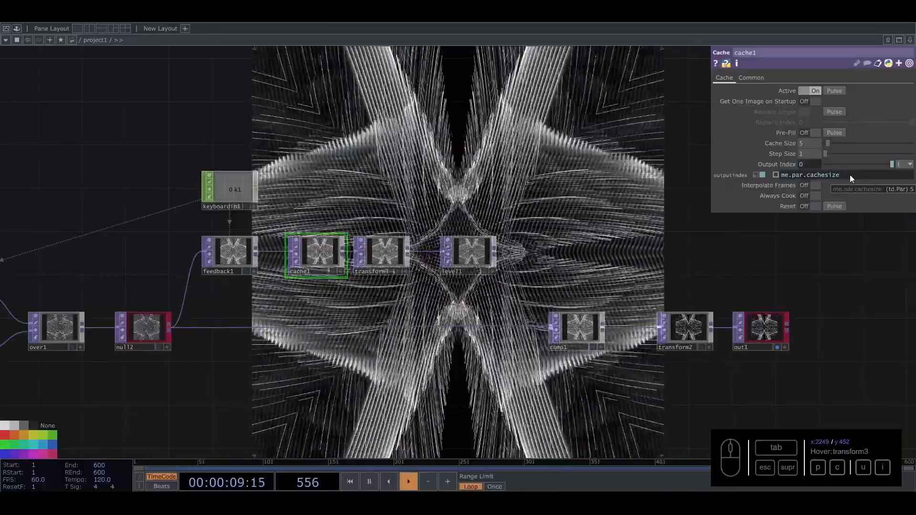
type("* -1")
key("Return")
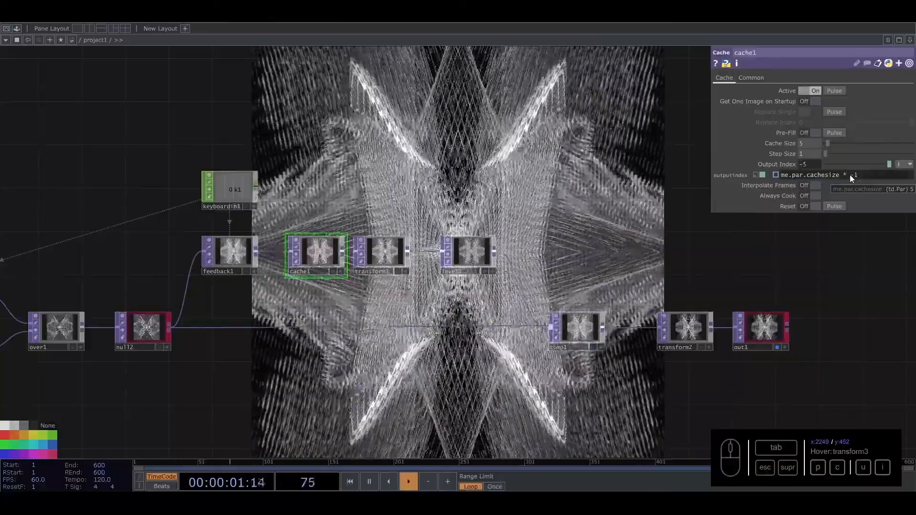
left_click(768, 162)
Move cache1 slightly closer to feedback1 to even out the spacing in the feedback row
left_click_drag(428, 198, 448, 254)
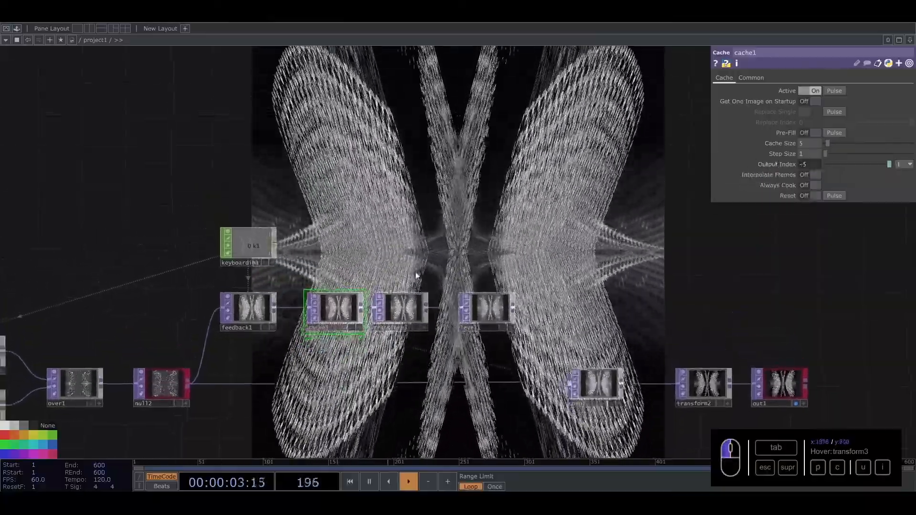
left_click_drag(396, 198, 431, 270)
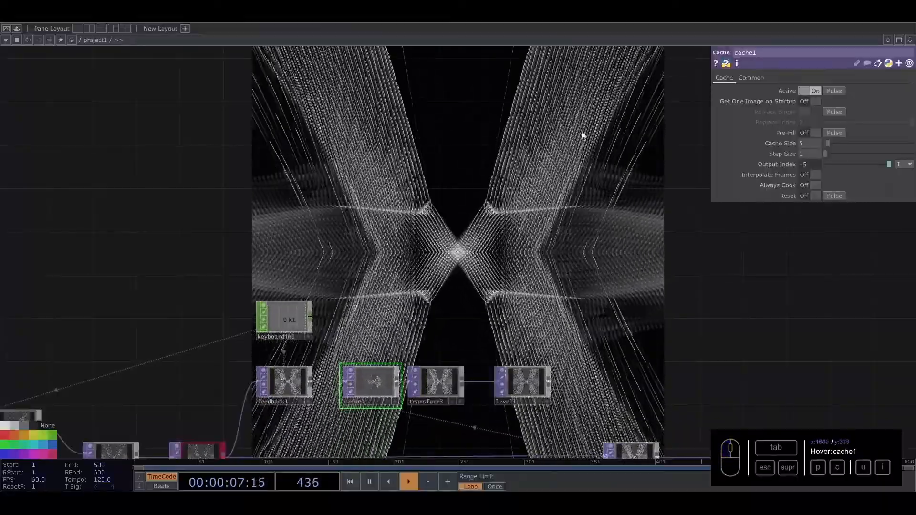
left_click_drag(379, 387, 369, 388)
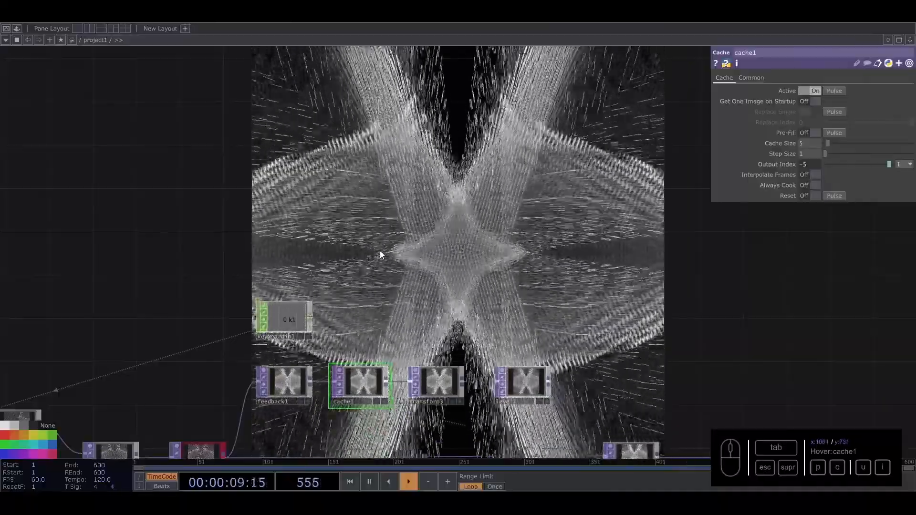
Duplicate the cam1 camera and place the copy up and to the left of the original
scroll(272, 206, "down", 5)
scroll(361, 269, "up", 5)
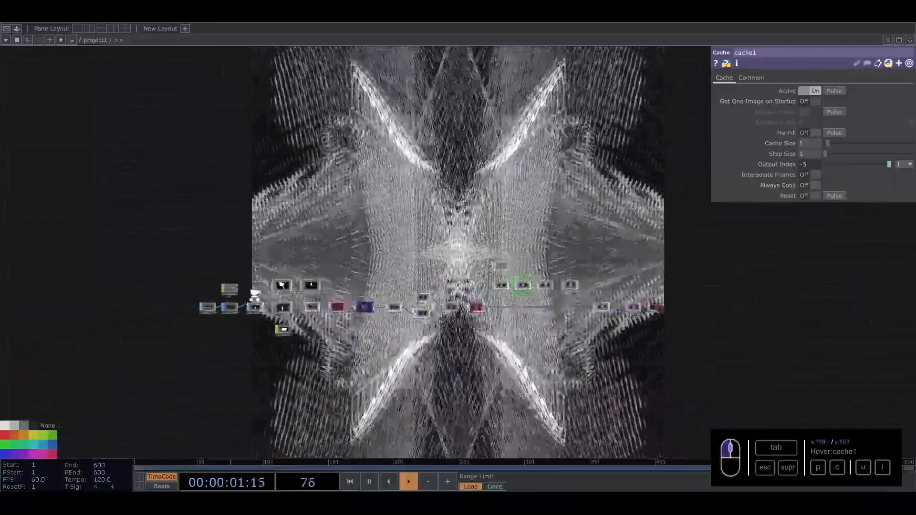
left_click(361, 269)
left_click_drag(479, 174, 527, 232)
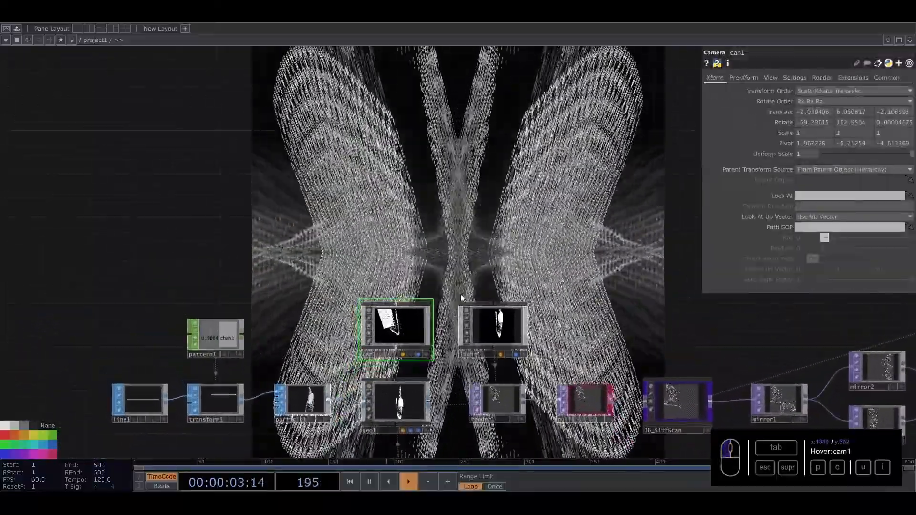
key("ctrl+c")
key("ctrl+v")
left_click_drag(396, 391, 310, 269)
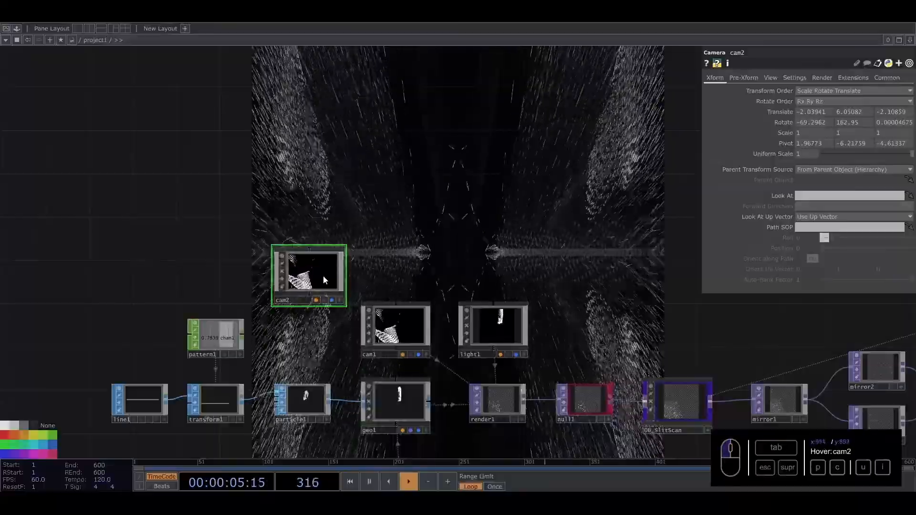
Reposition cam1 by orbiting the view in its active node viewer to a new angle on the particles
left_click(405, 331)
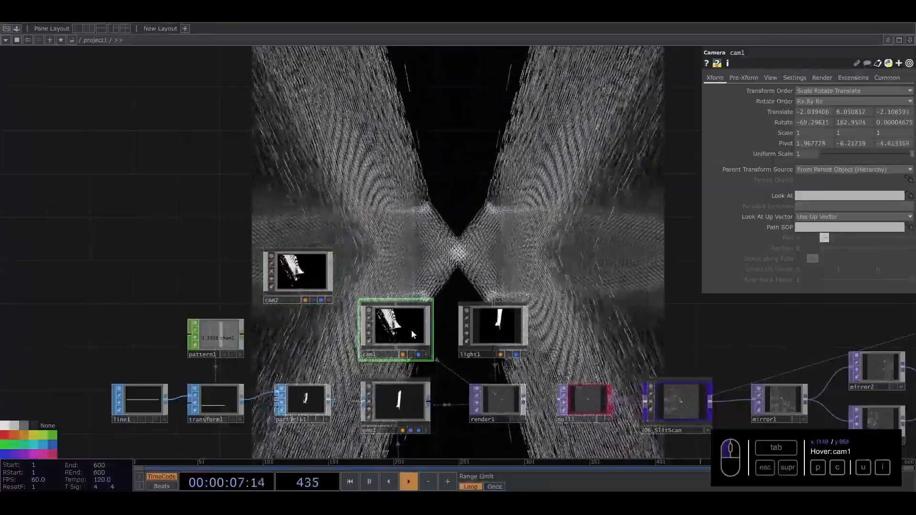
scroll(410, 331, "up", 4)
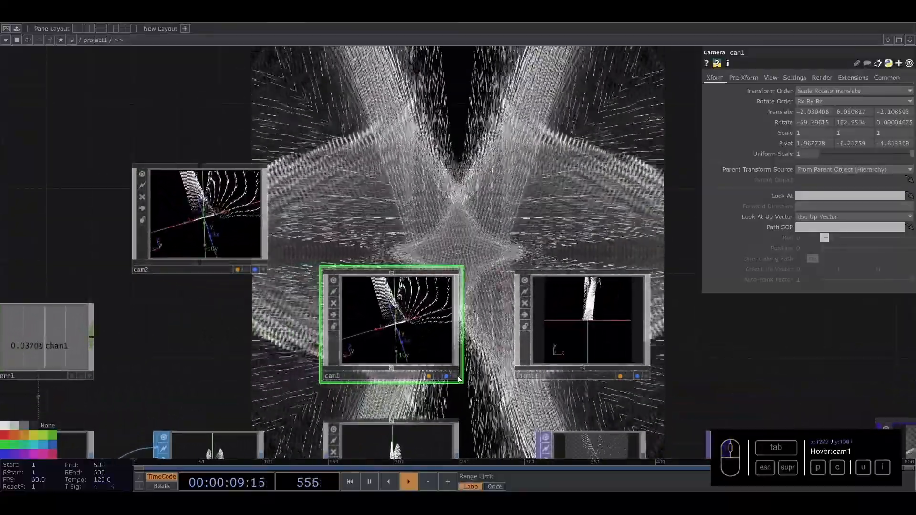
left_click(454, 376)
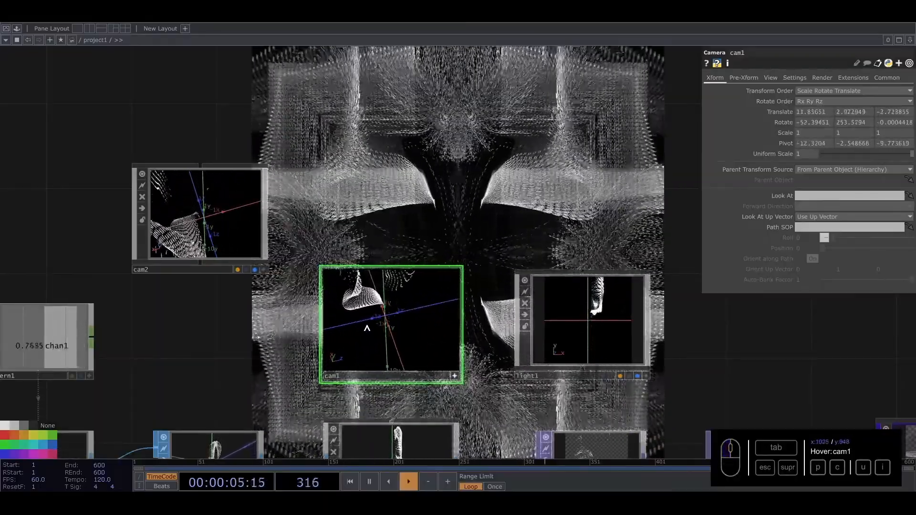
left_click(454, 376)
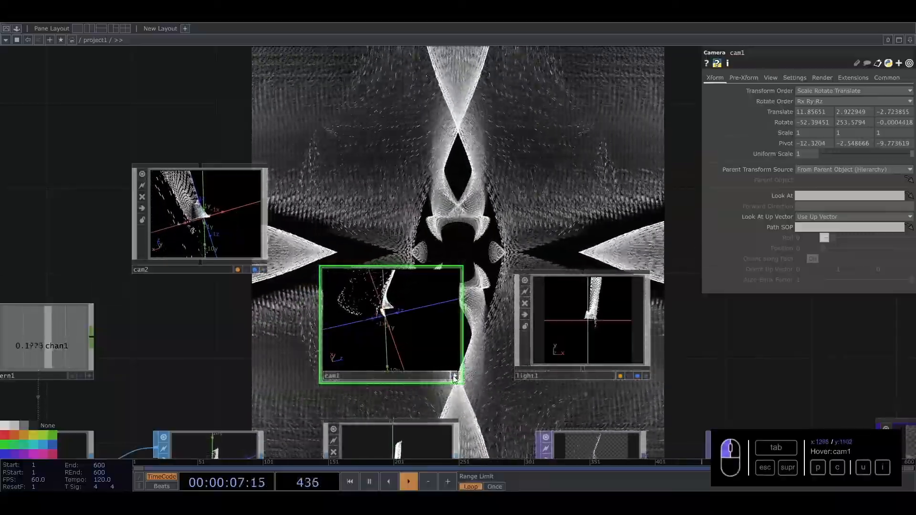
Examine how the new camera angle carries through the mirror TOPs, over1, null2 and the feedback row
left_click_drag(551, 167, 414, 300)
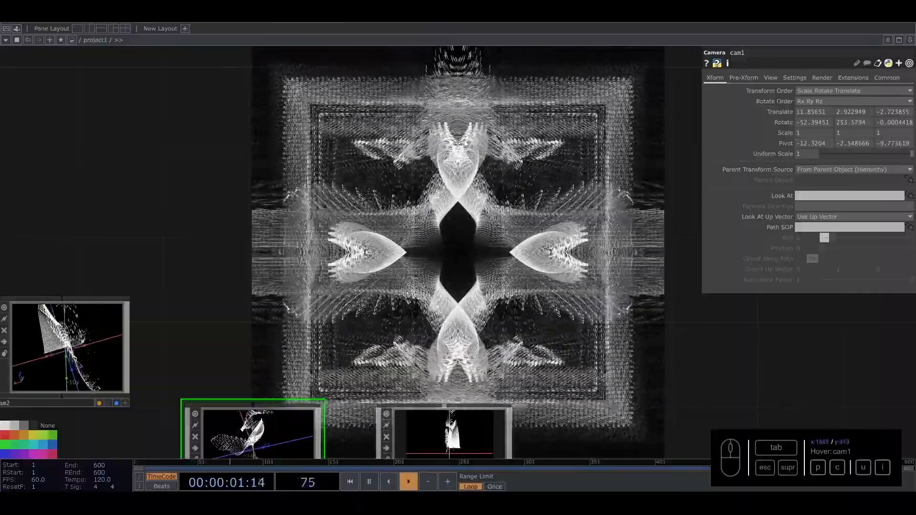
scroll(530, 327, "down", 2)
scroll(530, 327, "down", 6)
left_click_drag(366, 246, 97, 234)
scroll(339, 362, "up", 14)
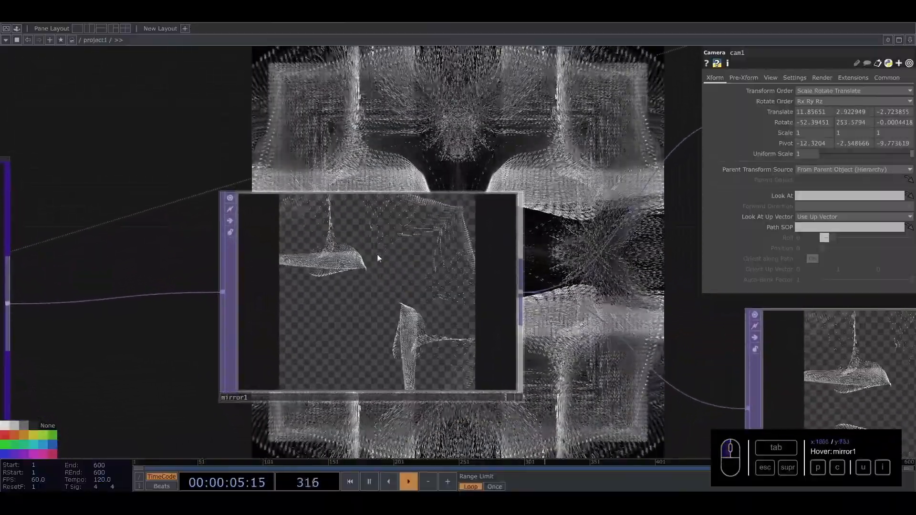
scroll(384, 302, "down", 5)
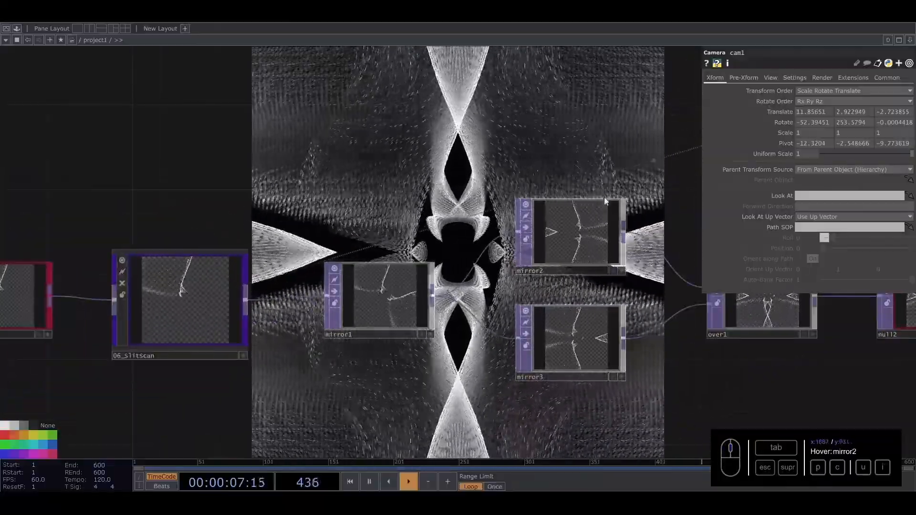
scroll(619, 245, "up", 6)
left_click_drag(643, 331, 547, 266)
scroll(546, 266, "down", 3)
scroll(547, 267, "down", 3)
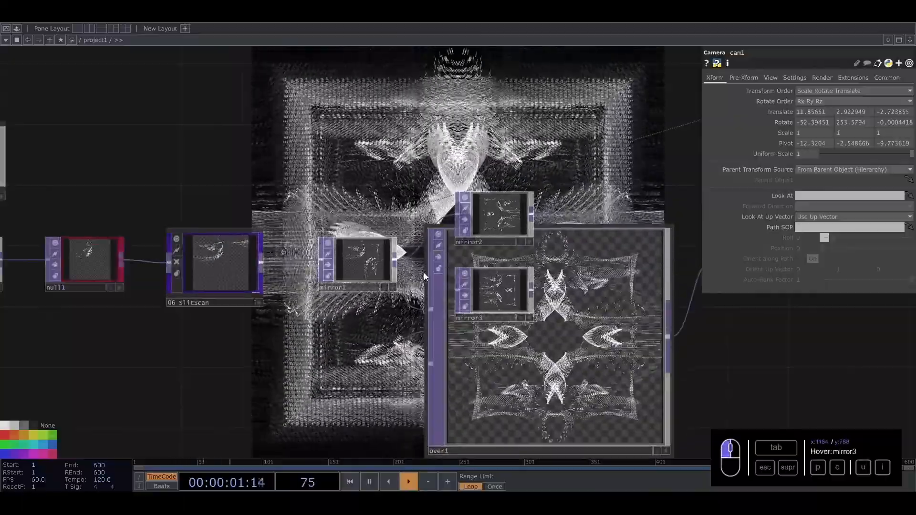
left_click_drag(574, 164, 309, 185)
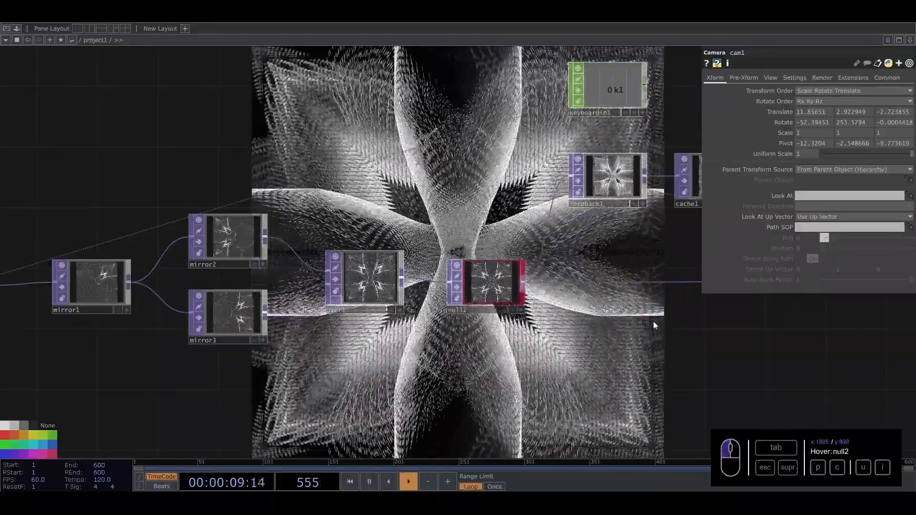
left_click_drag(653, 321, 368, 342)
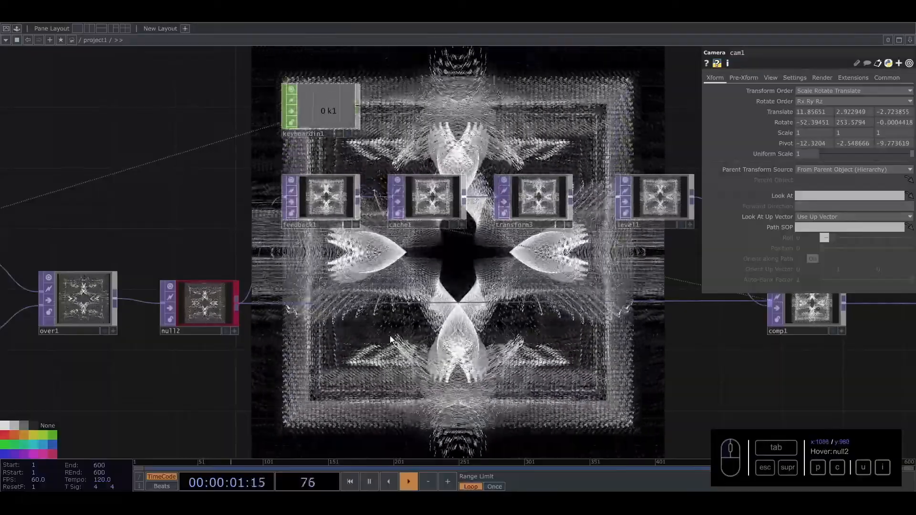
left_click_drag(520, 275, 386, 342)
left_click_drag(468, 130, 448, 230)
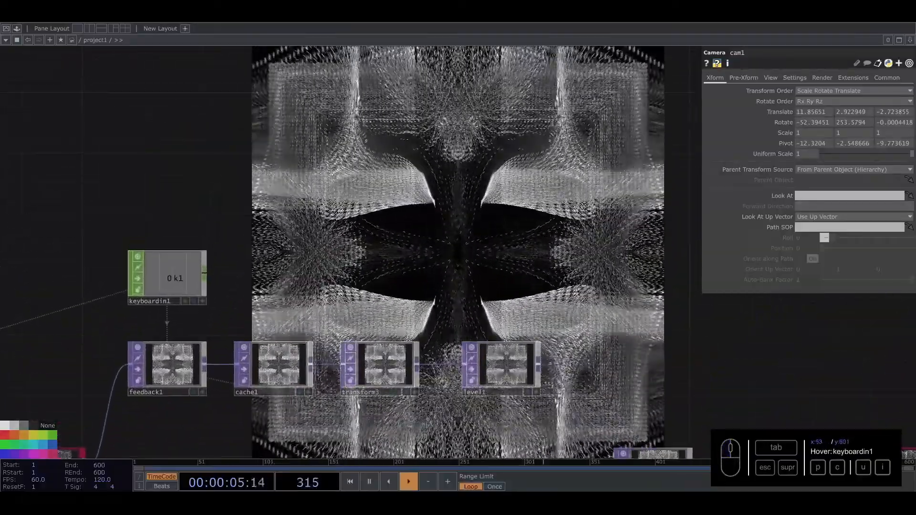
Move transform2 and the output node well away from comp1 to make room for effects between them
scroll(376, 344, "down", 5)
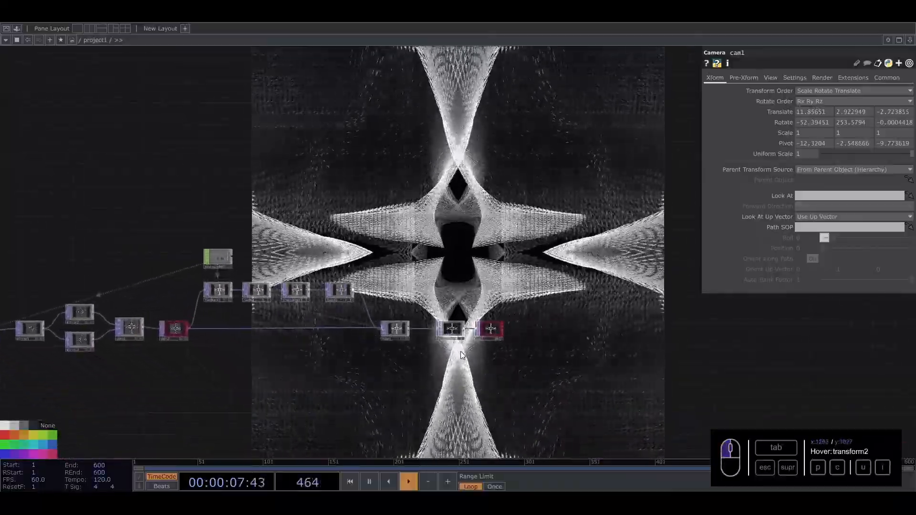
scroll(460, 320, "up", 3)
left_click(448, 321)
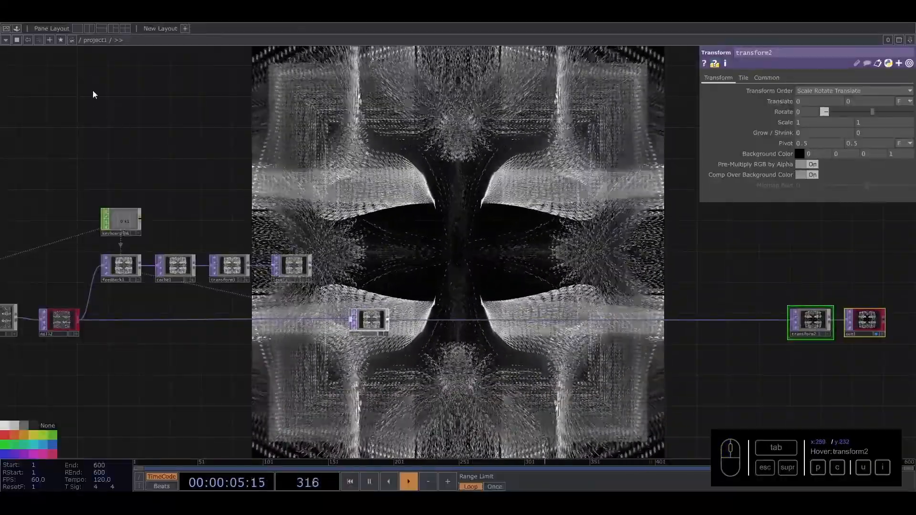
Add the rgbaDelay component from the palette's ImageFilters category to the network after comp1
left_click(17, 29)
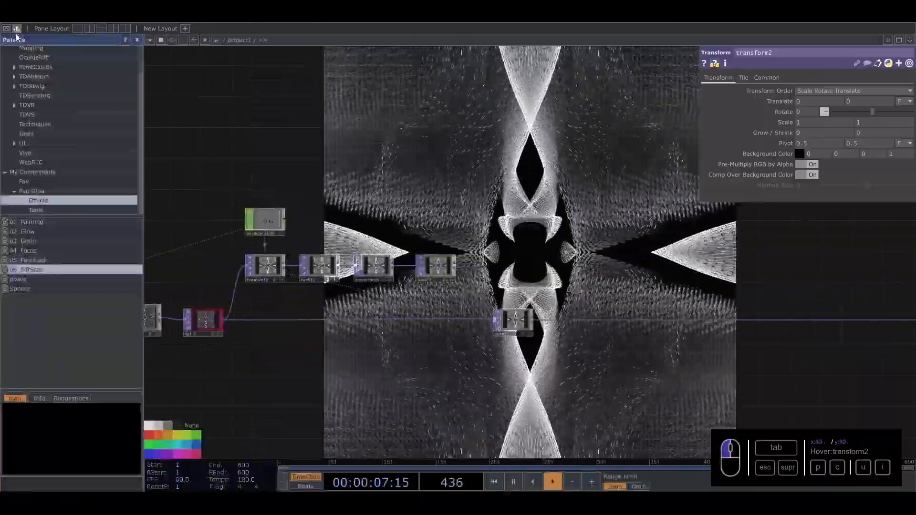
left_click(41, 72)
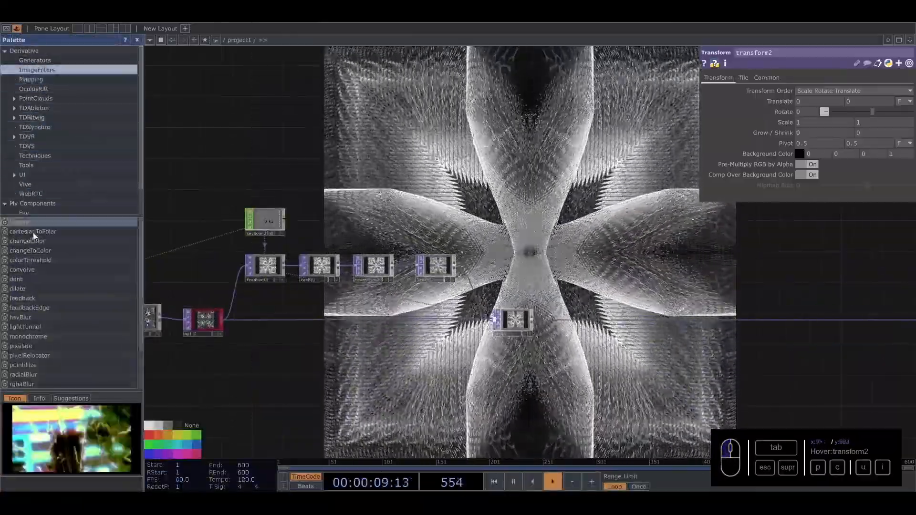
scroll(40, 300, "down", 2)
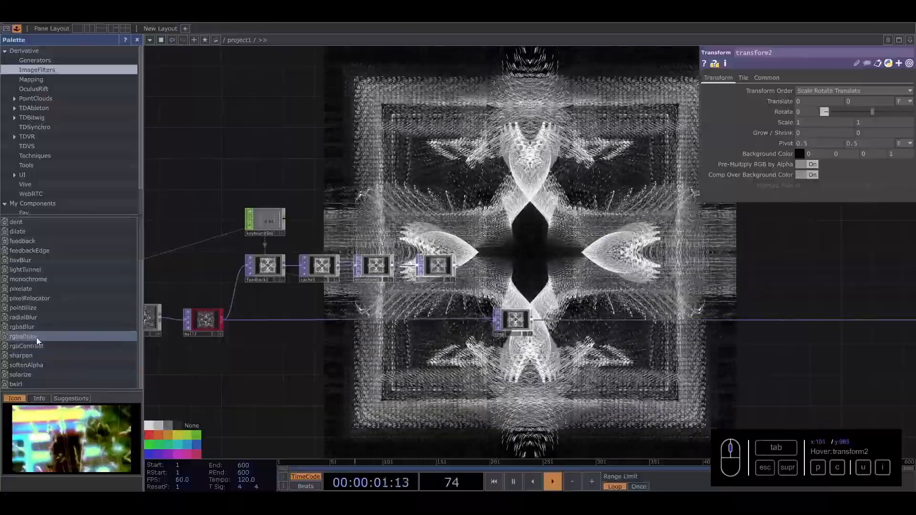
left_click_drag(33, 338, 42, 337)
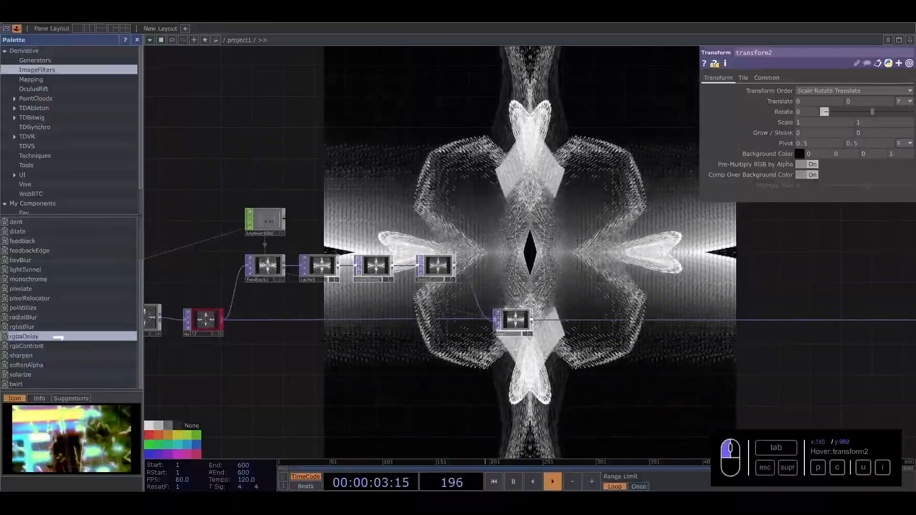
left_click_drag(590, 343, 591, 341)
Wire rgbaDelay between comp1 and transform2 and line it up in the main row
scroll(593, 341, "up", 5)
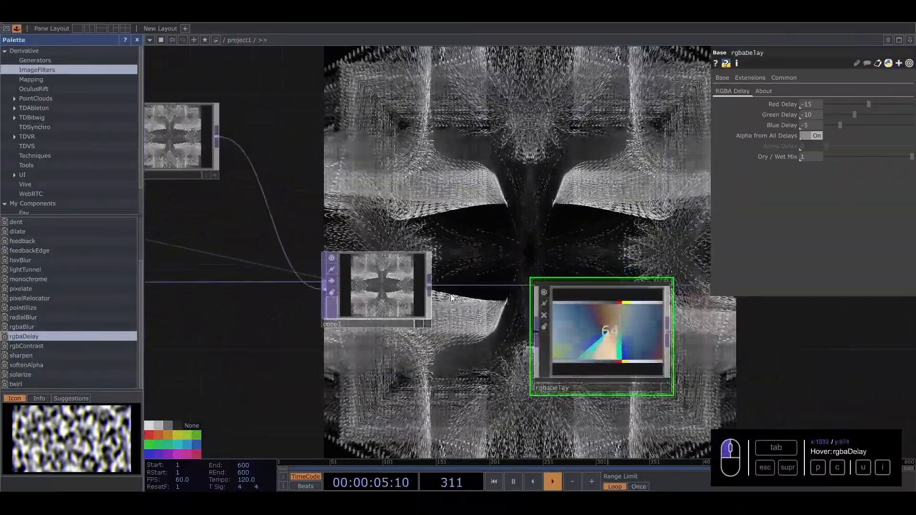
left_click_drag(428, 285, 389, 318)
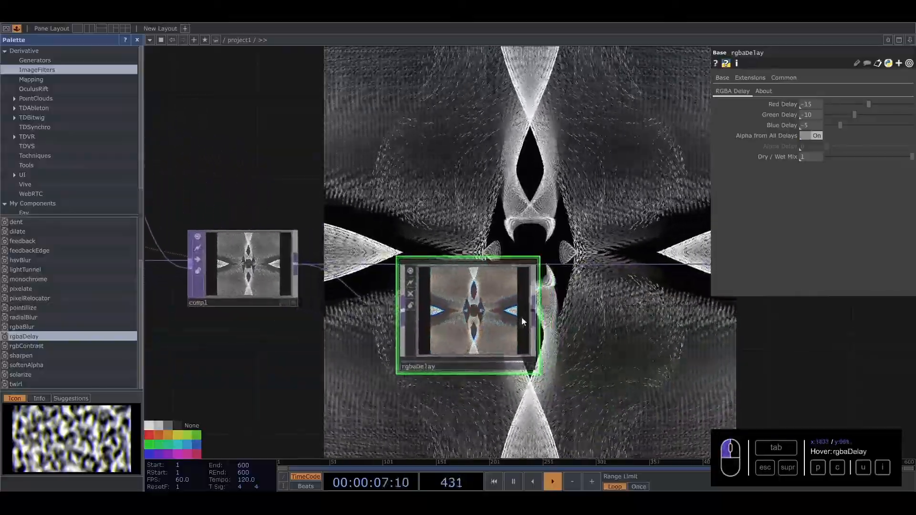
left_click_drag(476, 321, 454, 278)
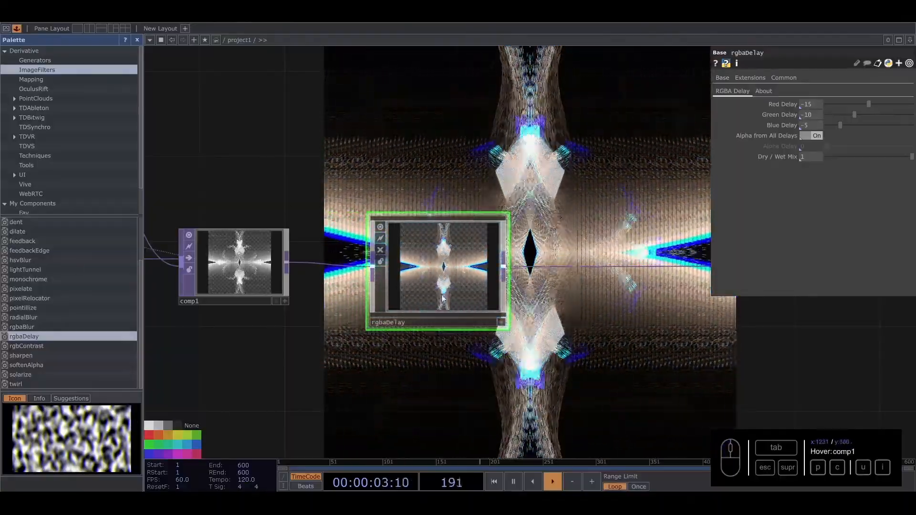
Set rgbaDelay's Red Delay to -2, Green Delay to -4 and Blue Delay to -6, and close the palette
left_click_drag(820, 102, 803, 117)
type("24")
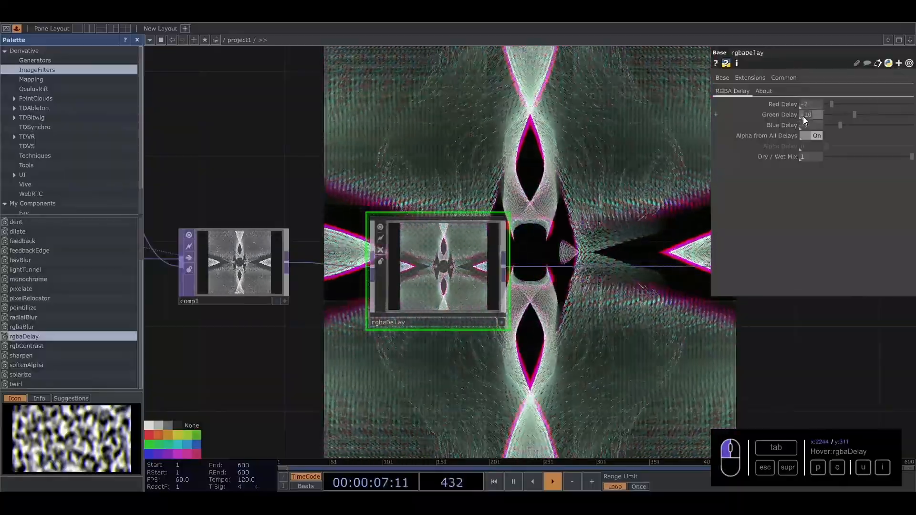
type("6")
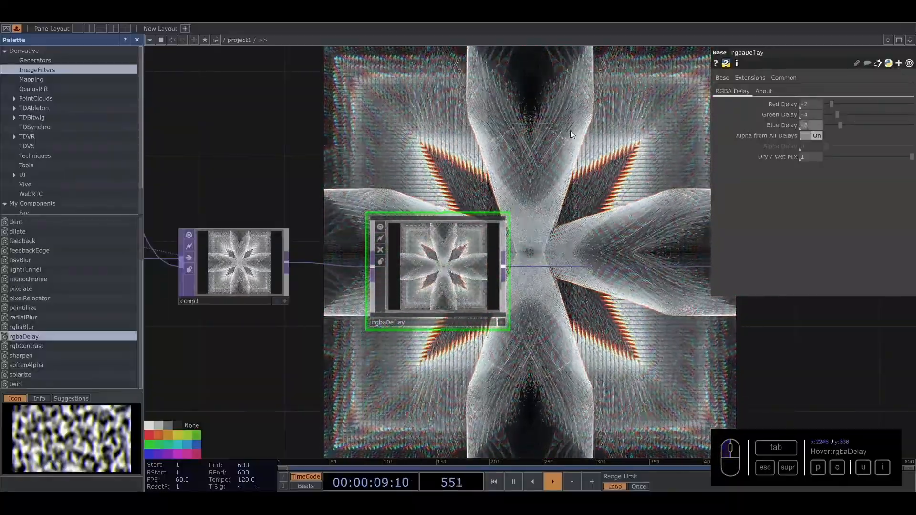
left_click_drag(549, 147, 507, 191)
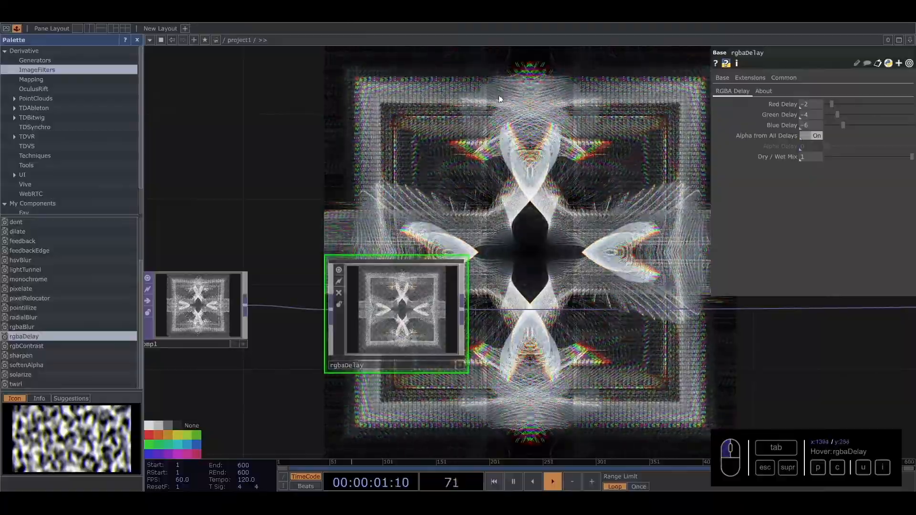
left_click(138, 39)
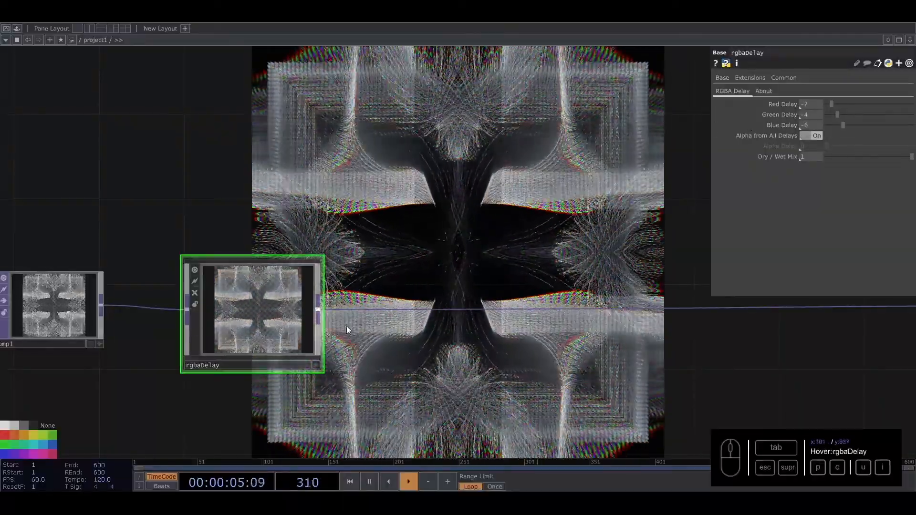
Add the bloom component from the palette's ImageFilters category above the wire after rgbaDelay, and close the palette
left_click_drag(45, 47, 35, 41)
left_click(16, 29)
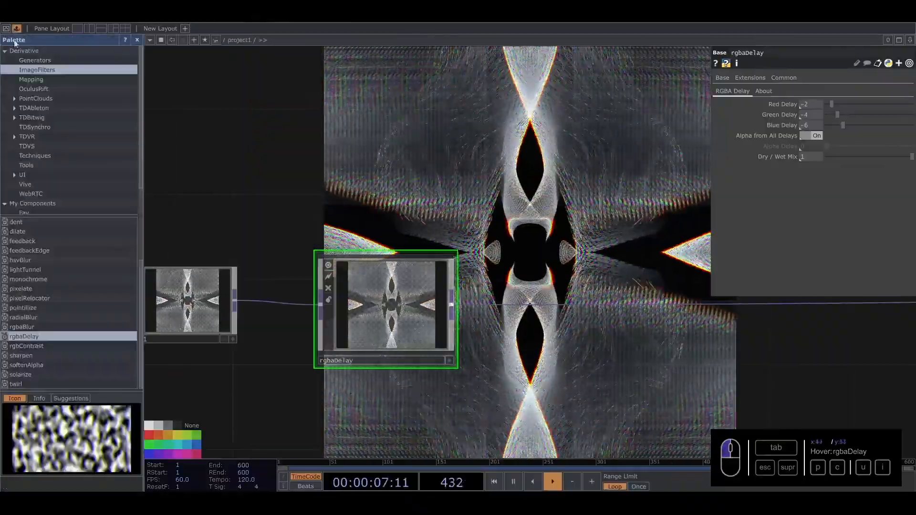
left_click(33, 62)
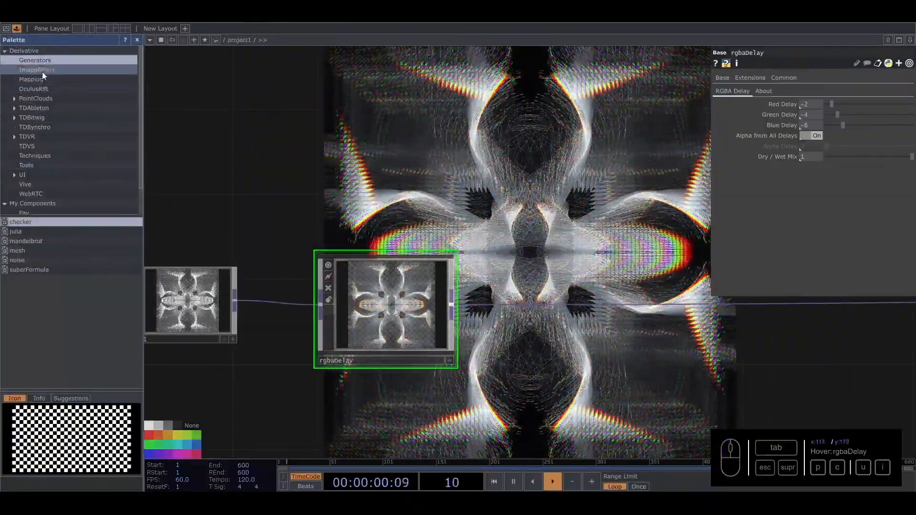
left_click(42, 71)
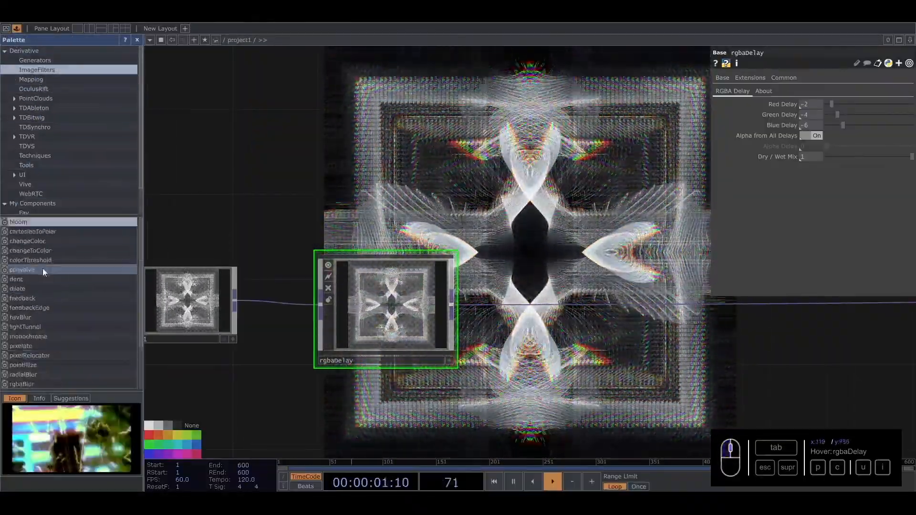
left_click_drag(73, 227, 547, 231)
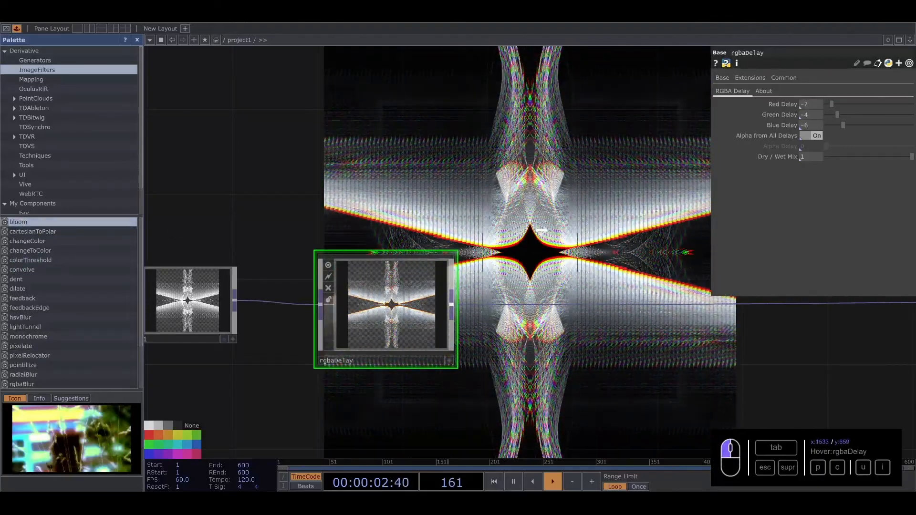
left_click(139, 40)
left_click_drag(600, 247, 500, 225)
Create a Bloom TOP beside the bloom palette component
key("Tab")
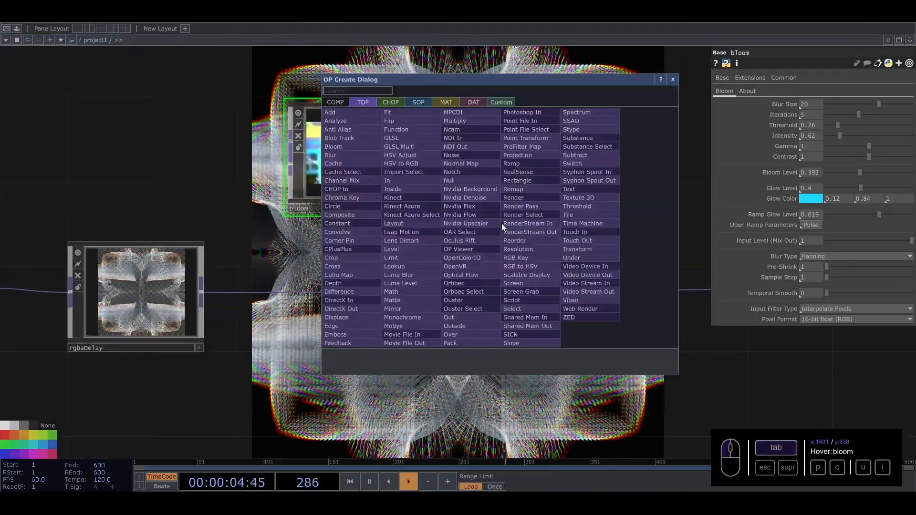
type("bl")
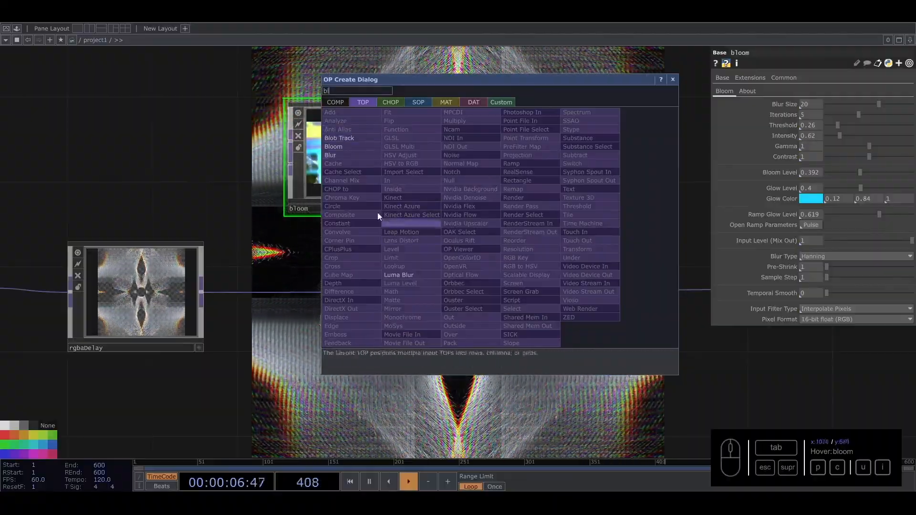
left_click(355, 149)
left_click(514, 159)
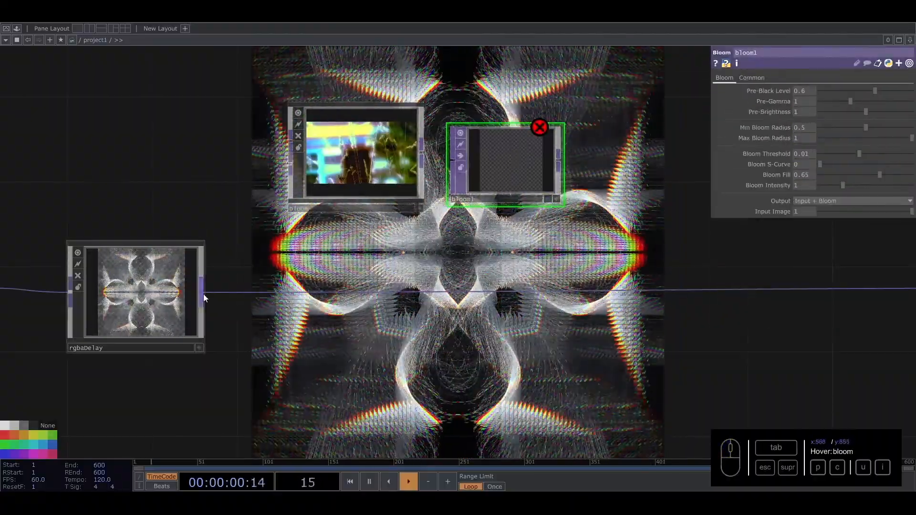
Wire the bloom palette component between rgbaDelay and transform2 and align it in the main row
left_click_drag(203, 295, 290, 142)
left_click_drag(358, 152, 329, 207)
left_click_drag(395, 207, 444, 292)
left_click_drag(347, 220, 349, 299)
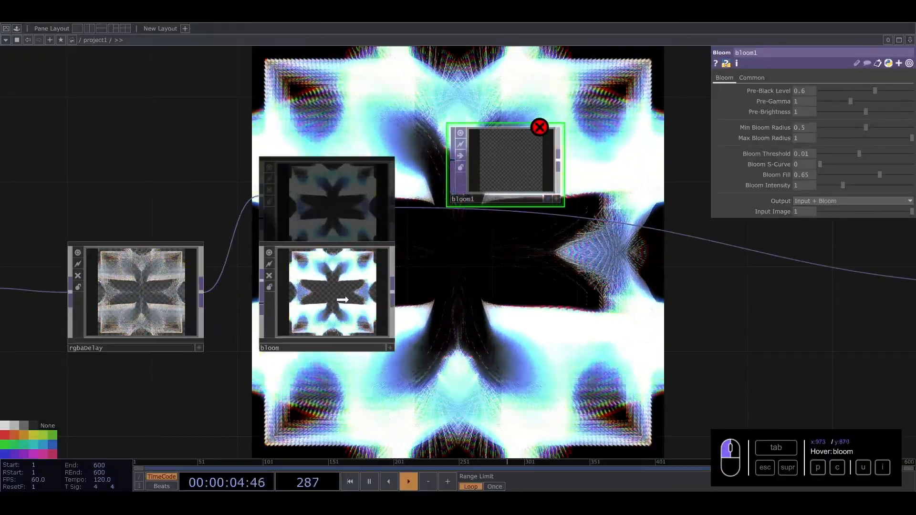
Set the bloom palette component's Bloom Level to 0.163 and its Glow Level to 0.3
left_click(349, 303)
left_click_drag(860, 173, 801, 187)
type("0.3")
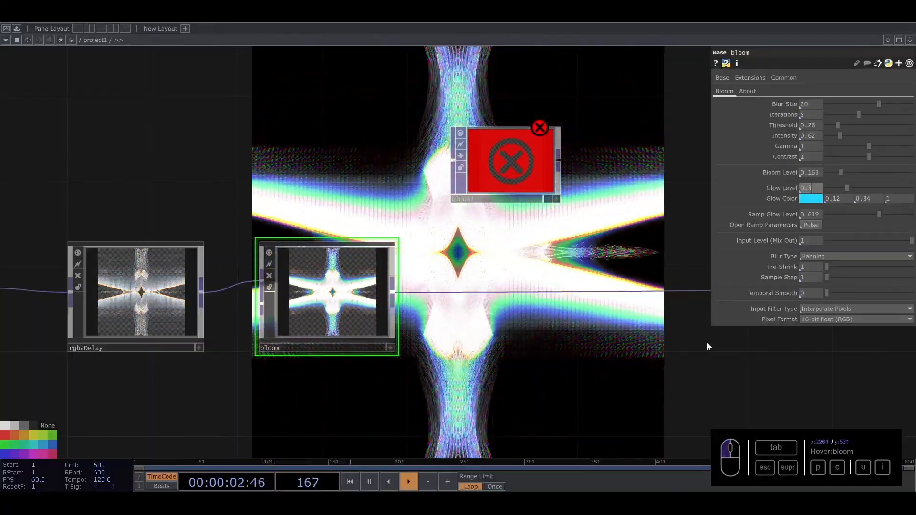
left_click(706, 336)
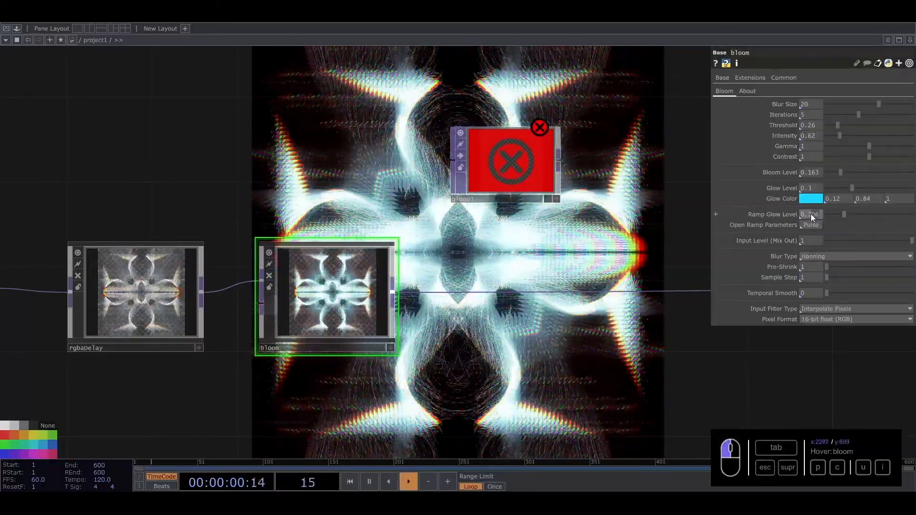
Set the bloom component's Ramp Glow Level to 0.2 and its Glow Color to a pure blue of 0, 0.184, 1
left_click_drag(811, 214, 809, 214)
type("2")
left_click_drag(553, 247, 458, 335)
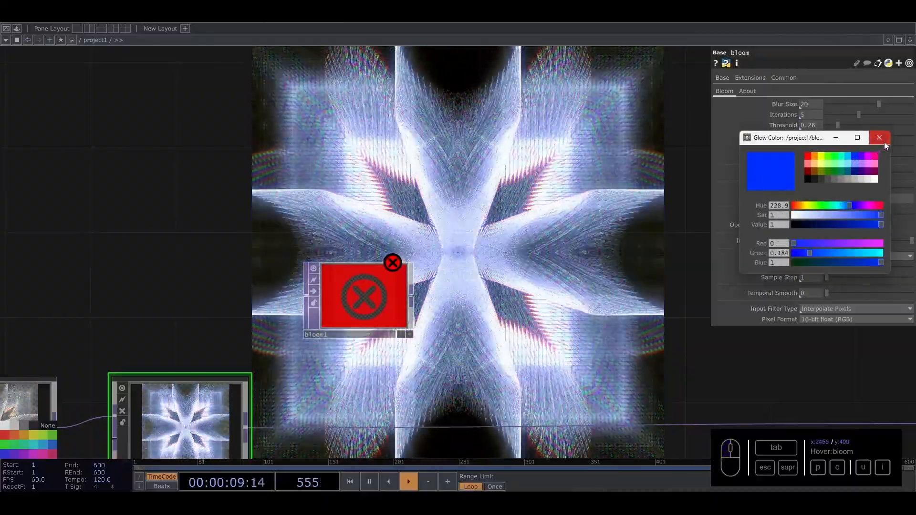
left_click(879, 138)
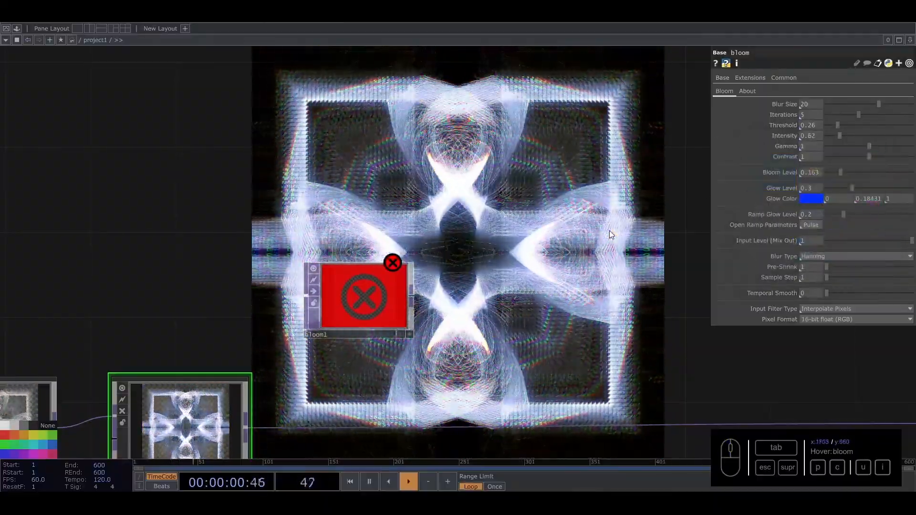
Set the bloom component's Iterations to 10, Threshold to 0 and Intensity to 0.15
left_click_drag(861, 114, 912, 115)
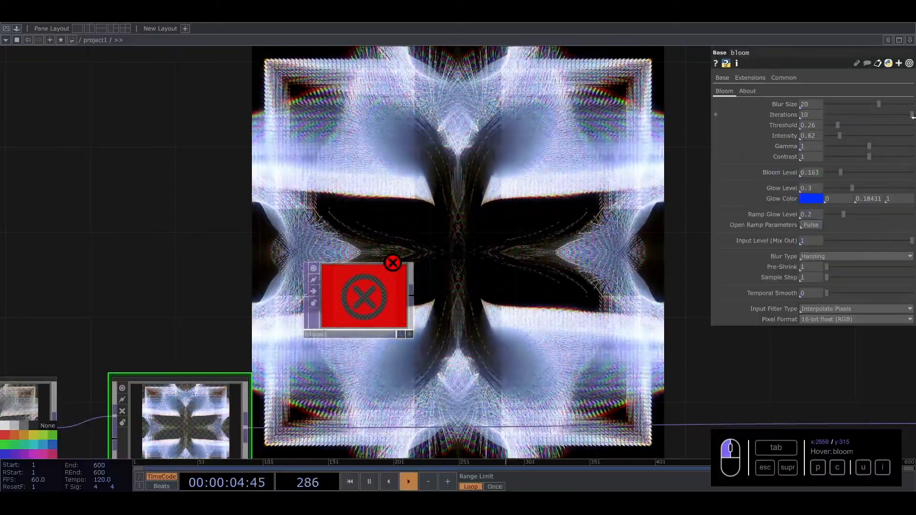
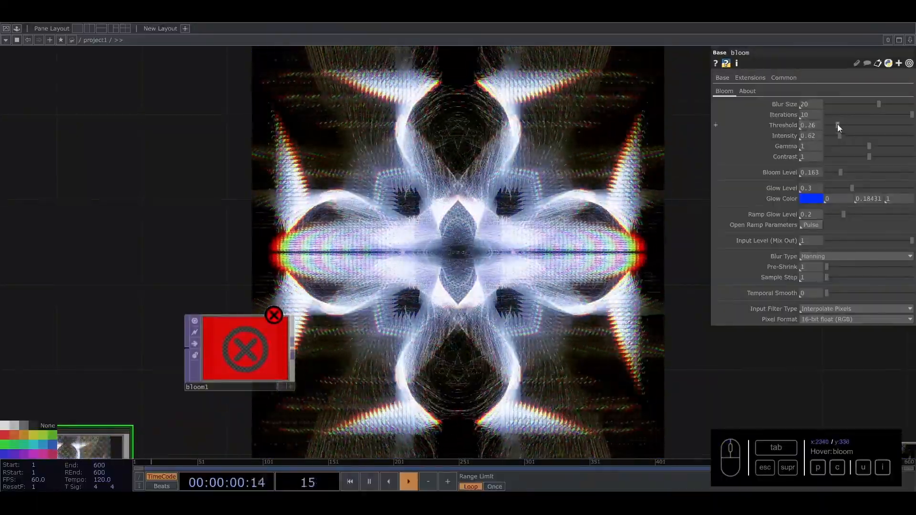
left_click_drag(838, 125, 810, 135)
type("15")
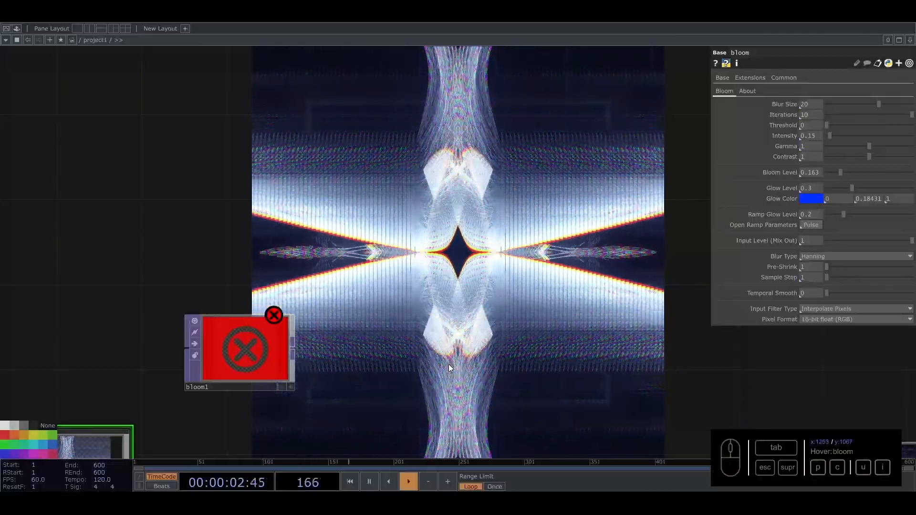
Wire the bloom1 TOP between the bloom component and transform2 and align it in the main row
left_click_drag(449, 359, 520, 138)
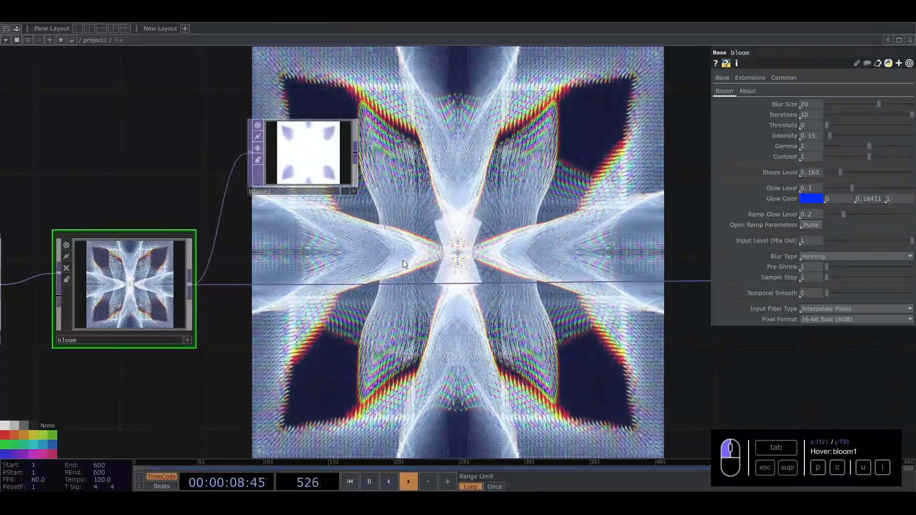
left_click_drag(402, 259, 415, 282)
left_click_drag(305, 185, 327, 304)
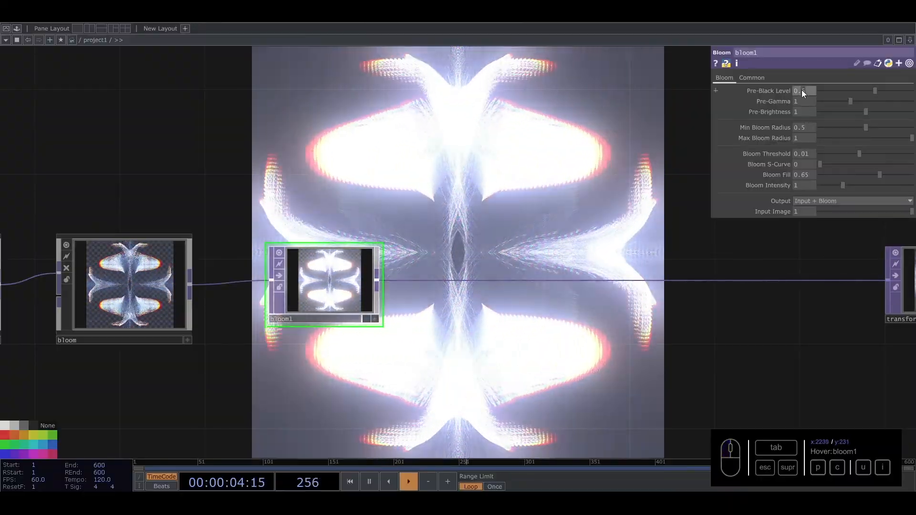
Set bloom1's Pre-Black Level to 0.7, Pre-Gamma to 0.34, Pre-Brightness to 0.25, Max Bloom Radius to 0.85 and Bloom Intensity to 0.65
left_click_drag(801, 91, 833, 103)
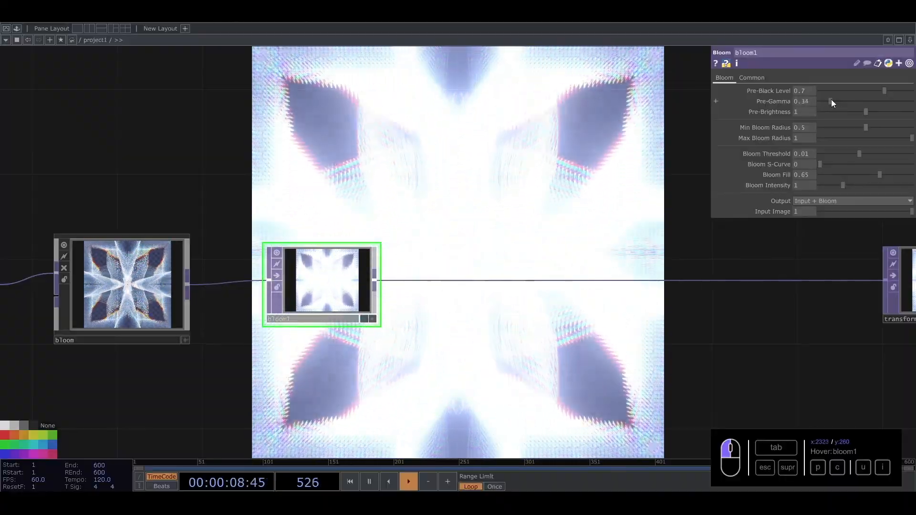
middle_click_drag(805, 111, 636, 134)
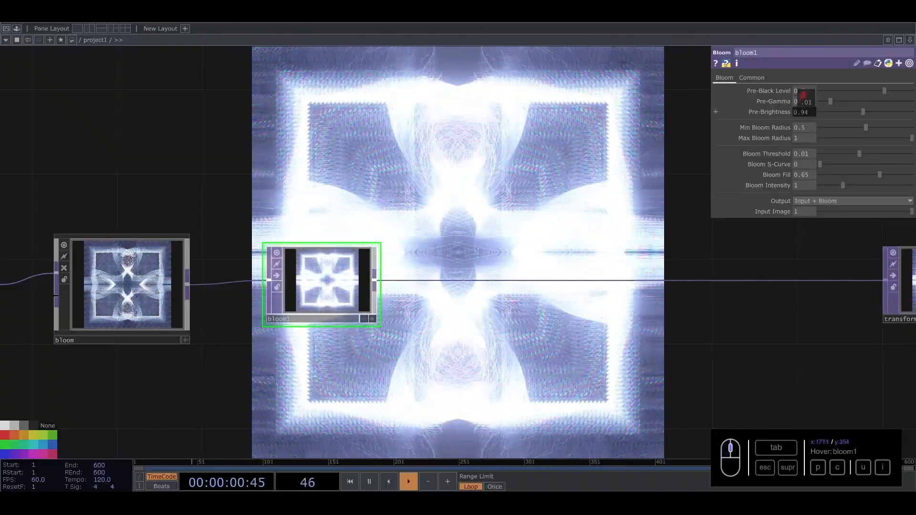
middle_click_drag(806, 98, 806, 99)
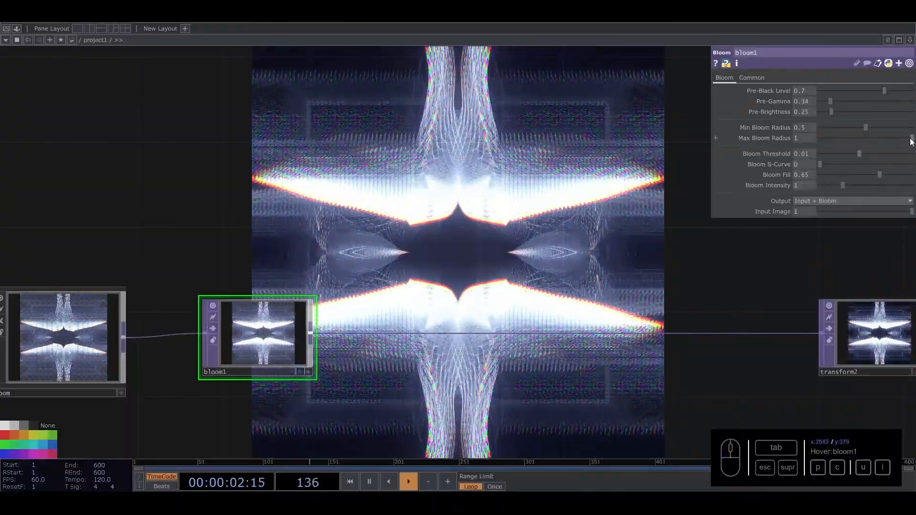
left_click_drag(910, 139, 899, 140)
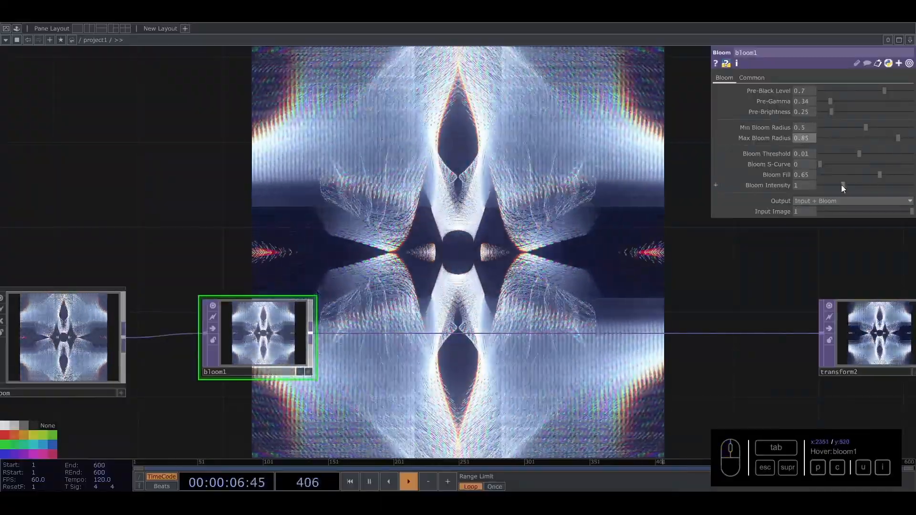
left_click_drag(841, 185, 834, 185)
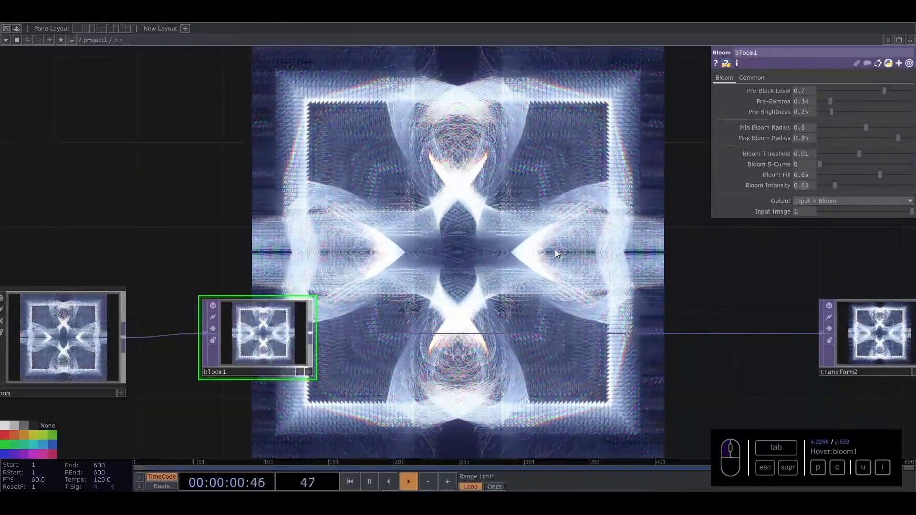
Insert an HSV Adjust TOP between bloom1 and transform2 and set its Saturation Multiplier to 1.15
scroll(377, 321, "down", 4)
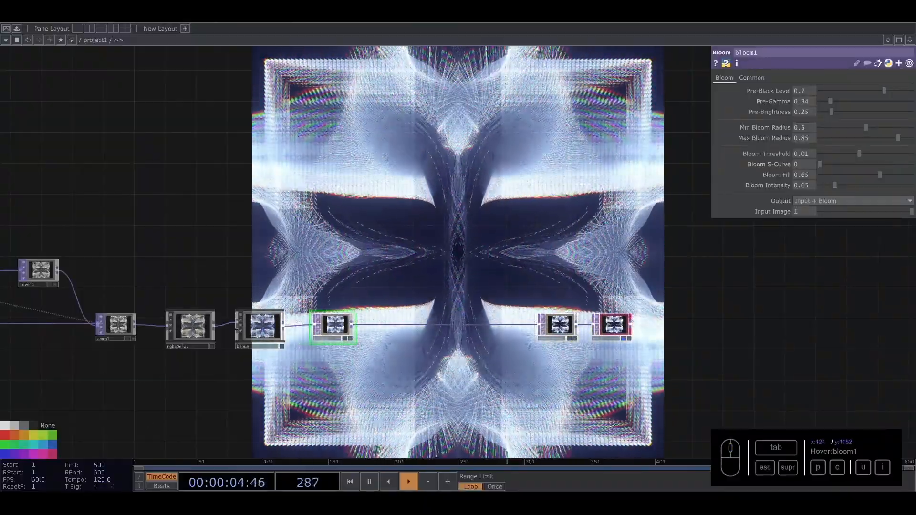
scroll(424, 313, "up", 4)
right_click(355, 343)
right_click(343, 340)
left_click(355, 329)
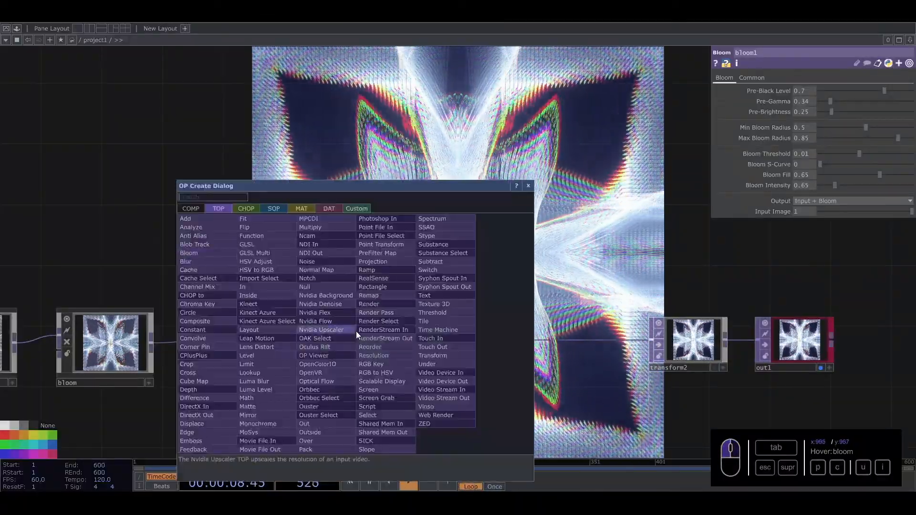
left_click(259, 265)
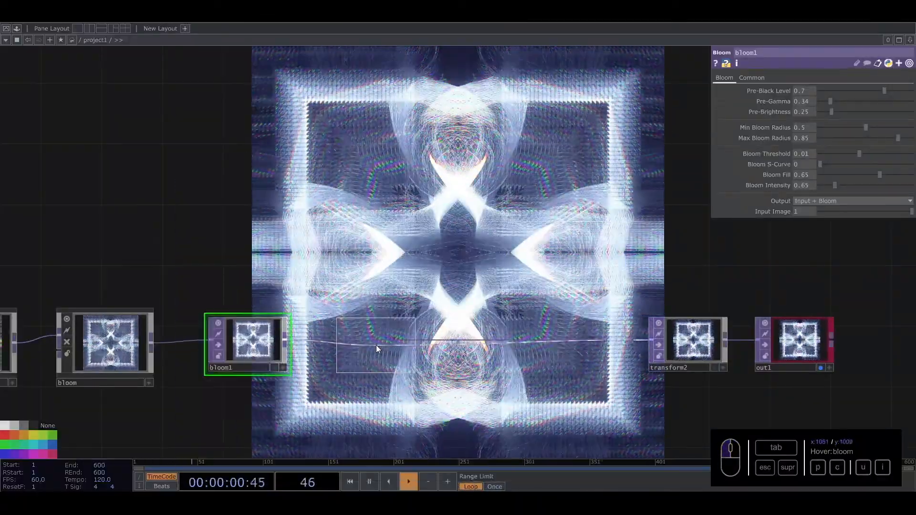
left_click(374, 342)
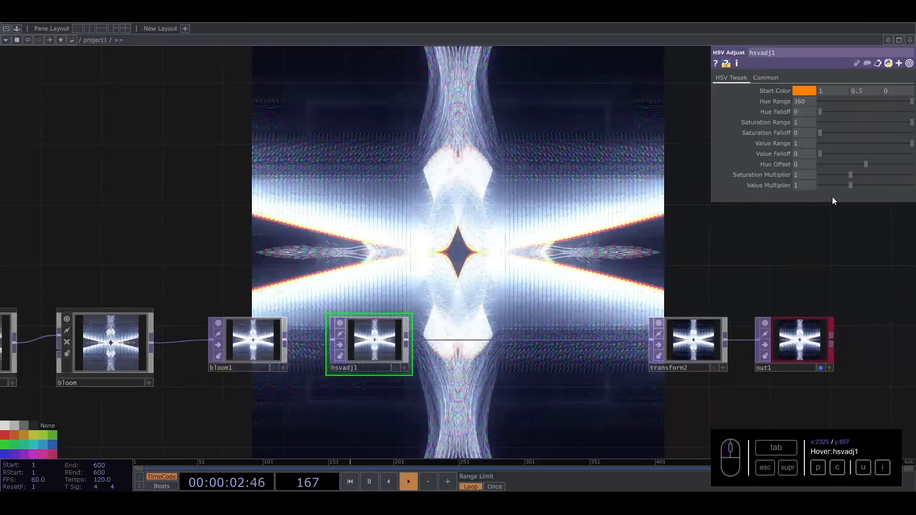
mouse_move(799, 176)
middle_mouse_down()
mouse_move(830, 162)
mouse_move(800, 174)
middle_mouse_up()
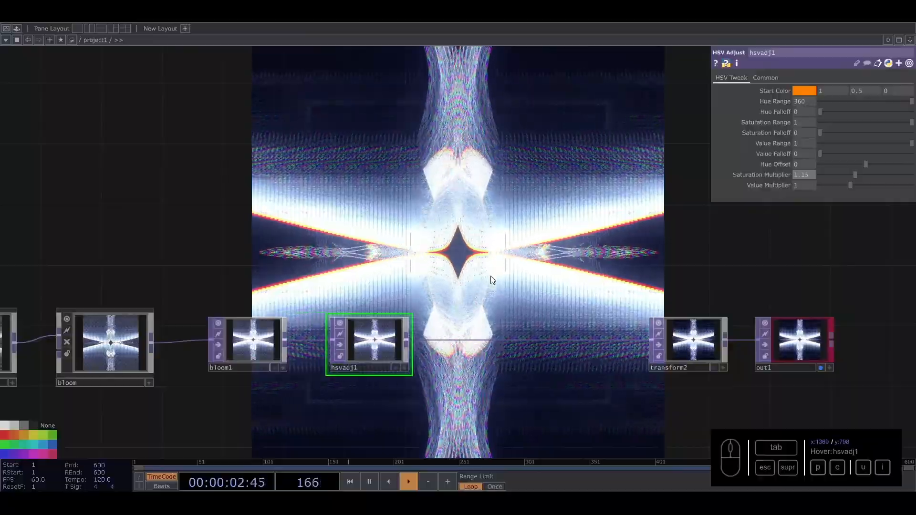
Review the start of the network from the particle geometry and render1's resolution to the 06_SlitScan component
scroll(492, 277, "down", 5)
left_click_drag(412, 219, 648, 200)
left_click_drag(215, 356, 474, 341)
scroll(286, 260, "up", 10)
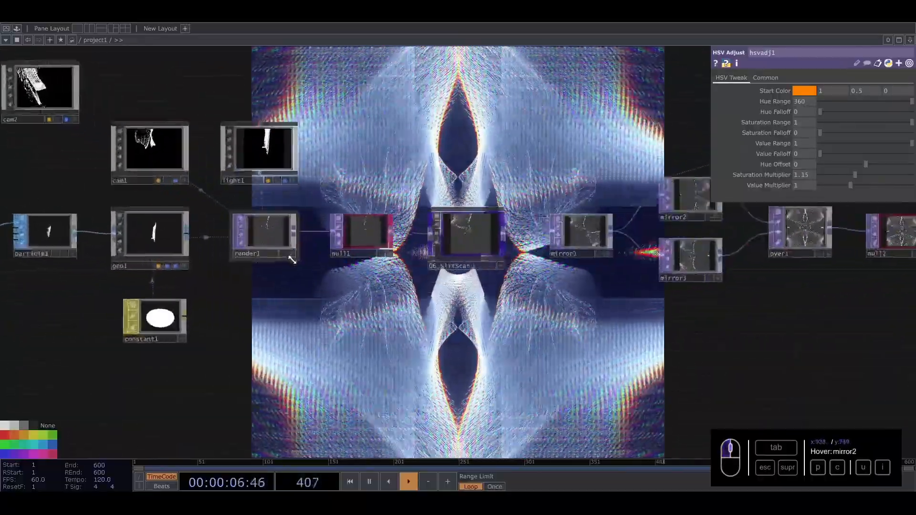
scroll(269, 308, "down", 8)
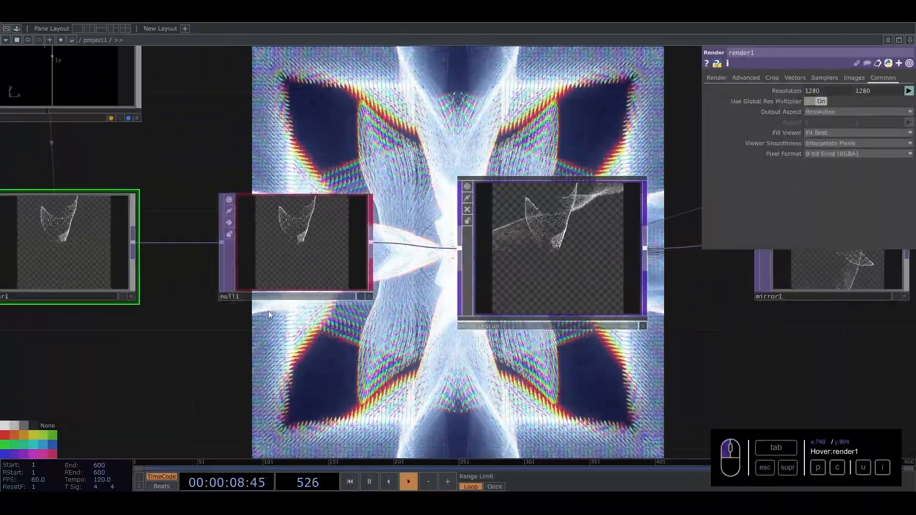
scroll(270, 301, "up", 6)
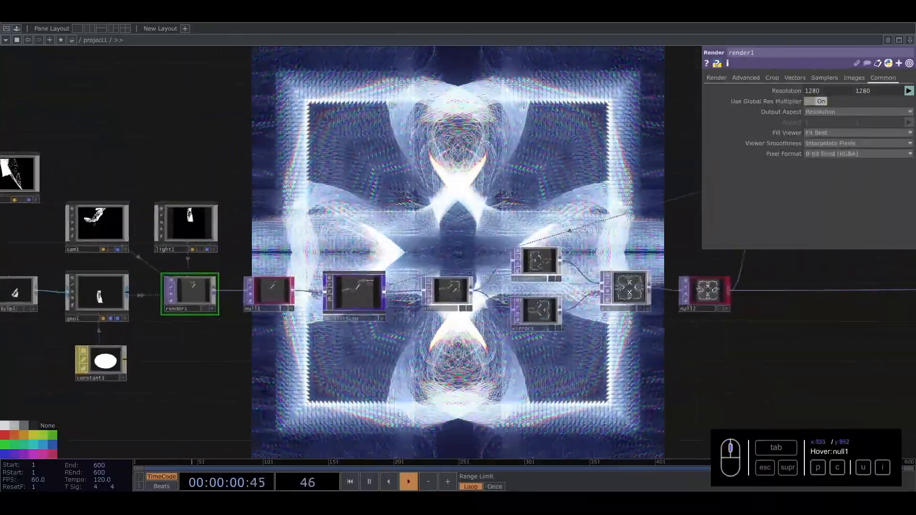
left_click(387, 292)
scroll(387, 292, "up", 5)
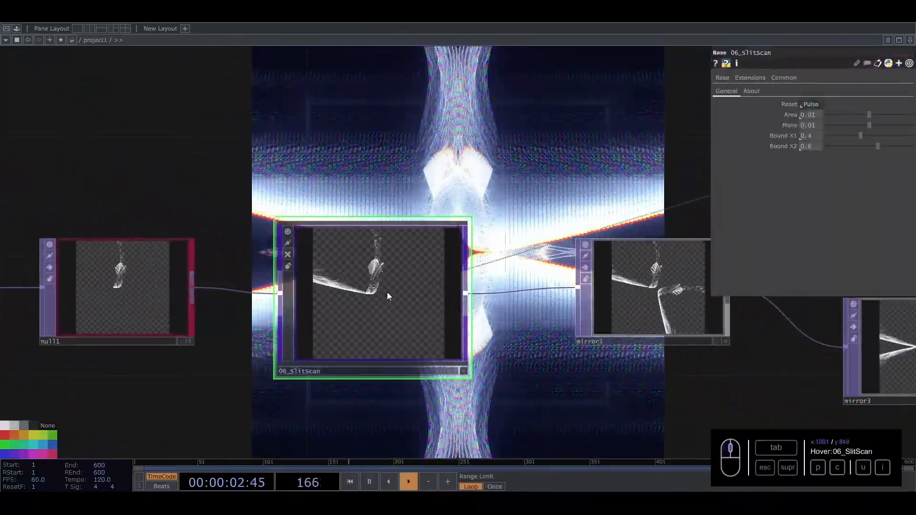
Inspect the network inside 06_SlitScan, from the rectangle masks and multiply through feedback and transform to the final composite, and return to the parent network
scroll(387, 295, "up", 6)
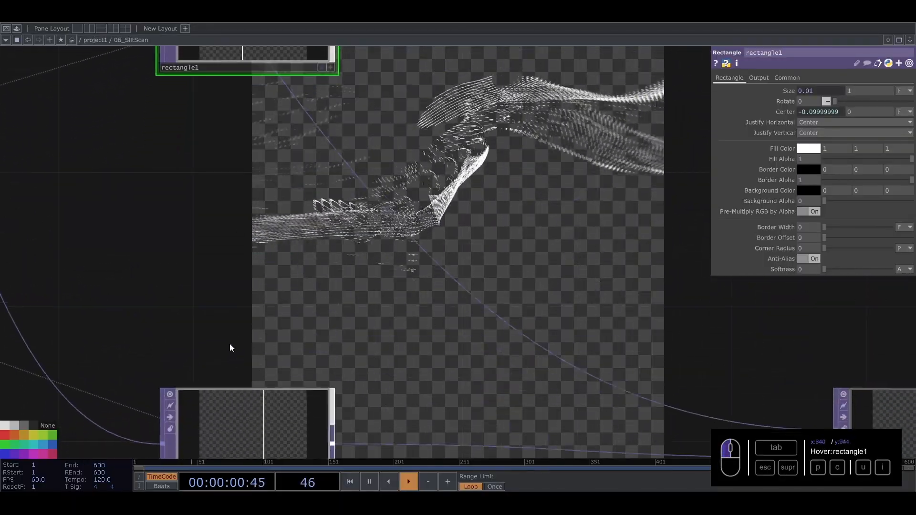
scroll(370, 171, "up", 6)
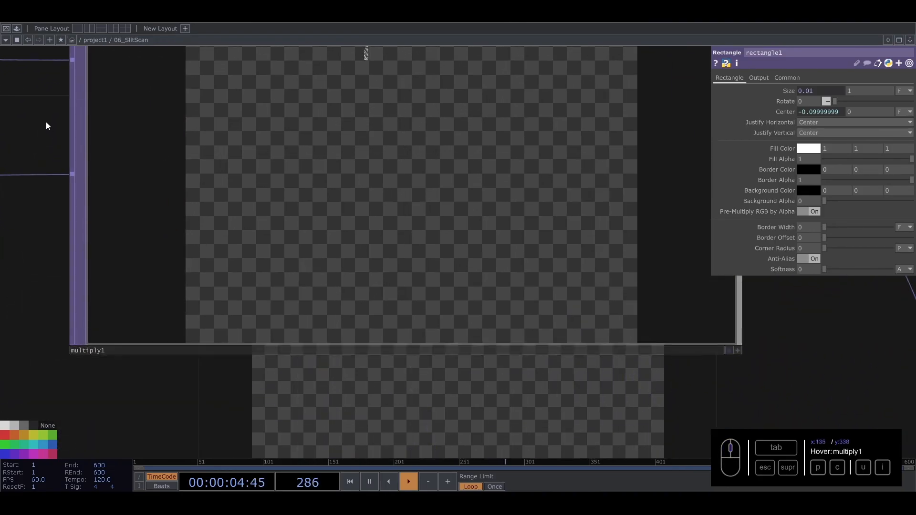
left_click_drag(49, 127, 85, 264)
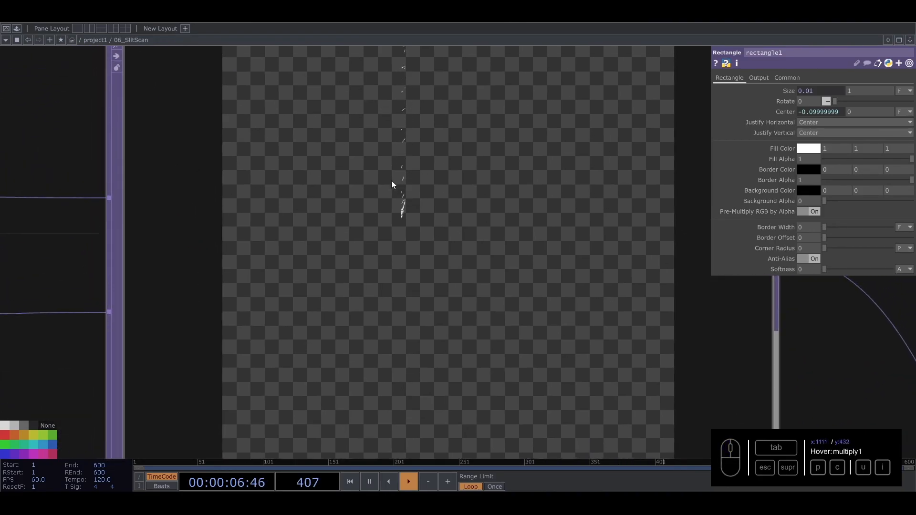
scroll(385, 258, "down", 5)
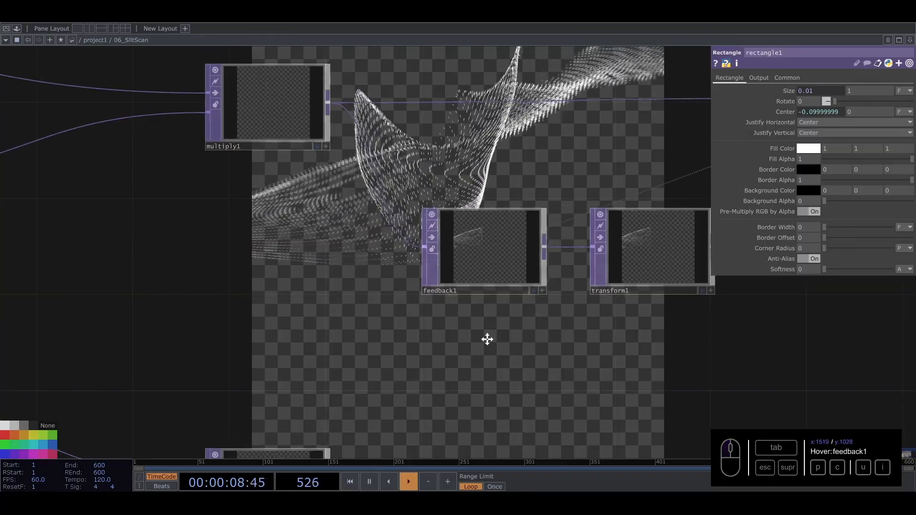
left_click_drag(506, 343, 363, 331)
scroll(508, 268, "down", 6)
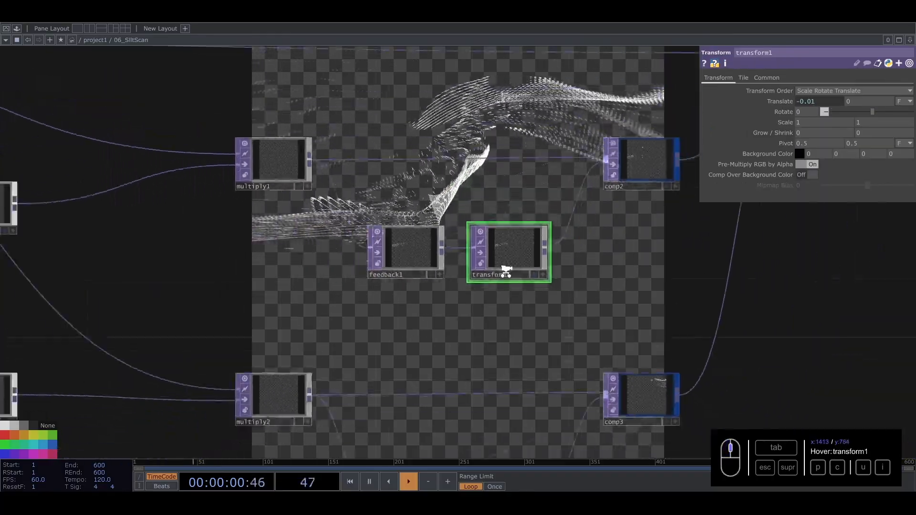
scroll(571, 140, "up", 5)
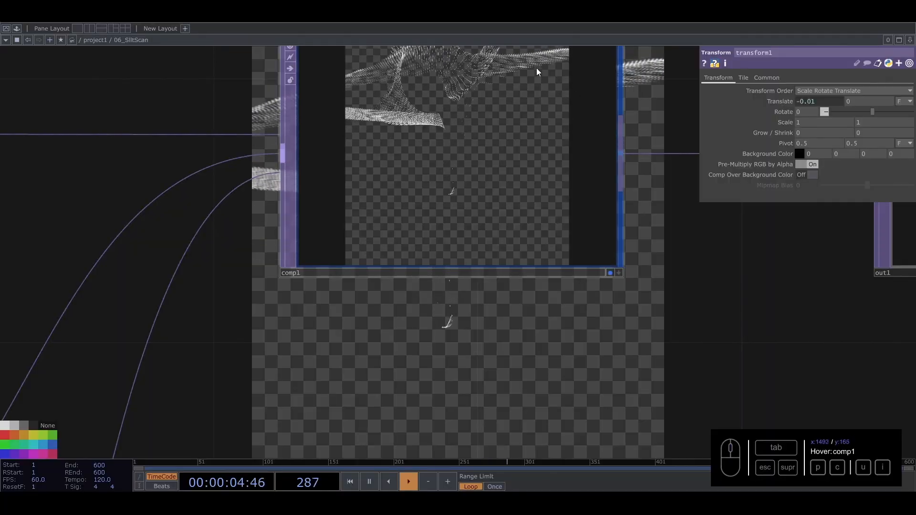
scroll(522, 259, "down", 5)
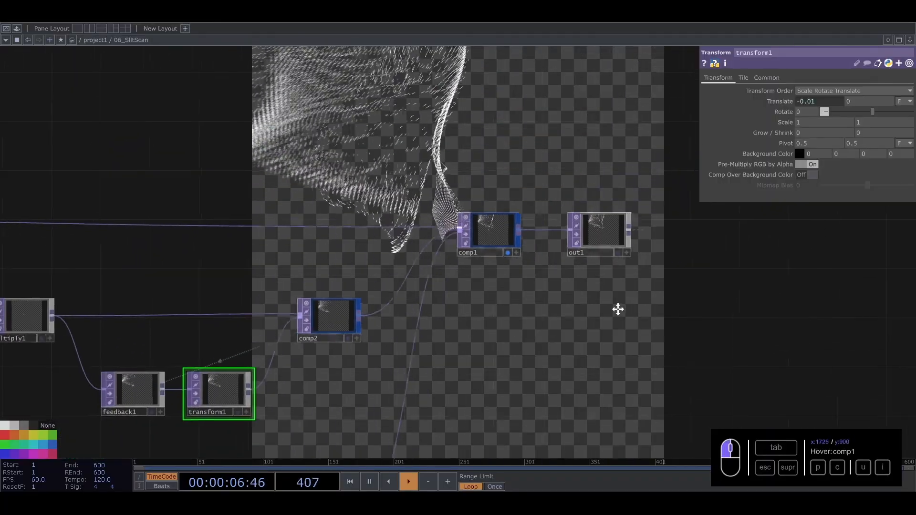
key("u")
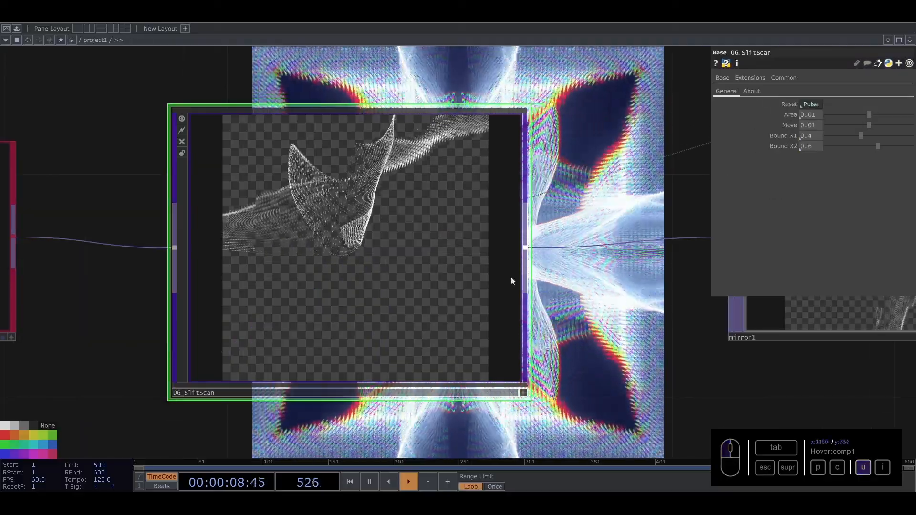
Examine how the 06_SlitScan output passes through mirror1, mirror2 and mirror3 into over1 and null2
scroll(288, 298, "up", 4)
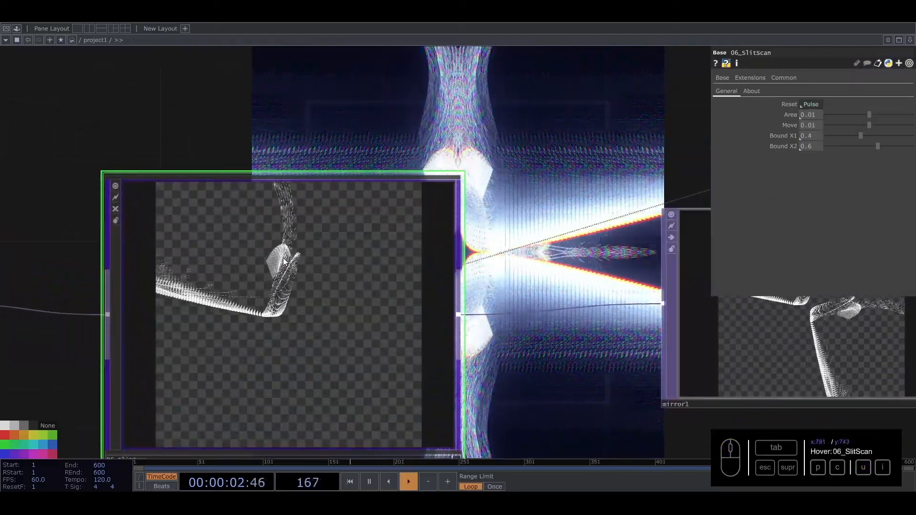
left_click_drag(467, 324, 145, 257)
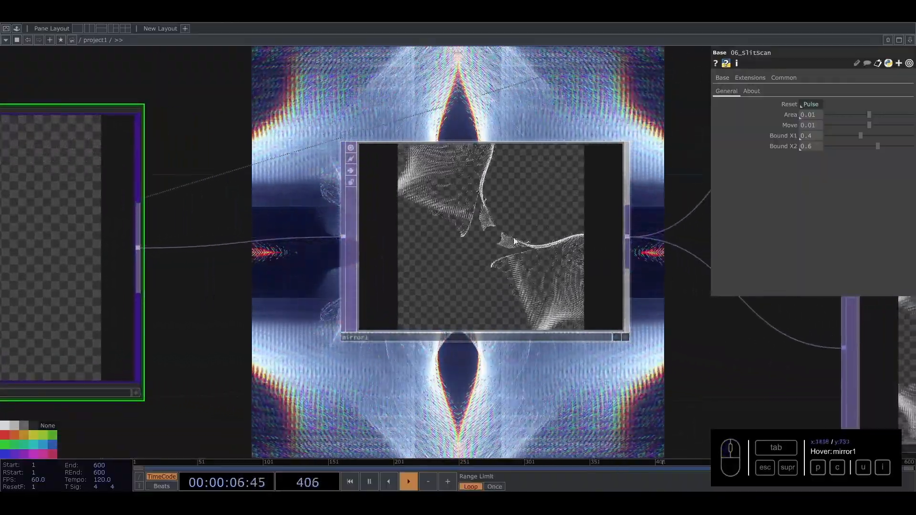
scroll(569, 315, "down", 5)
left_click_drag(577, 363, 318, 346)
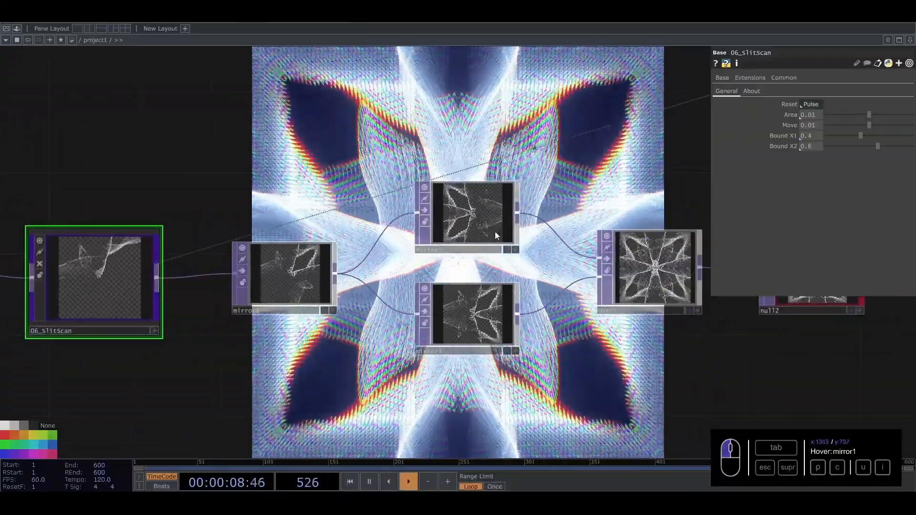
scroll(460, 217, "up", 5)
left_click_drag(620, 344, 255, 273)
scroll(424, 248, "up", 5)
scroll(424, 248, "down", 8)
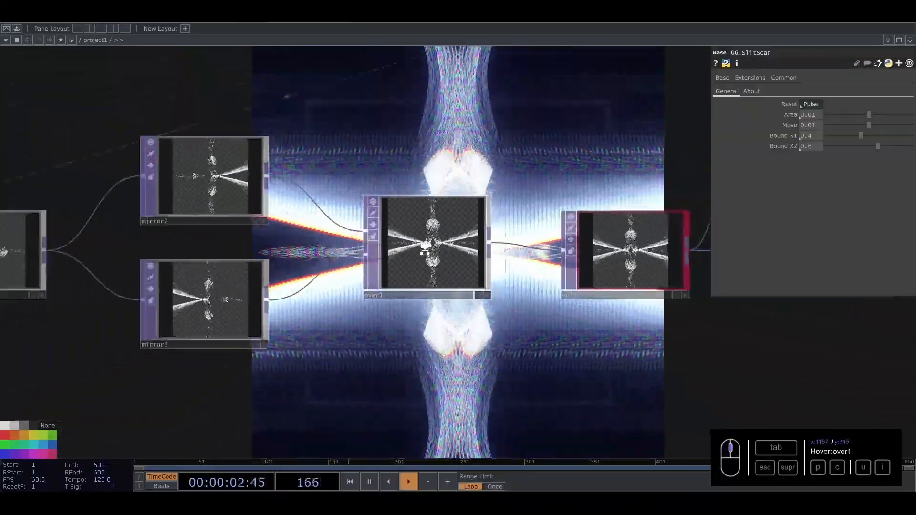
Move the cam1 camera down beside light1, directly above geo1
left_click_drag(397, 148, 570, 235)
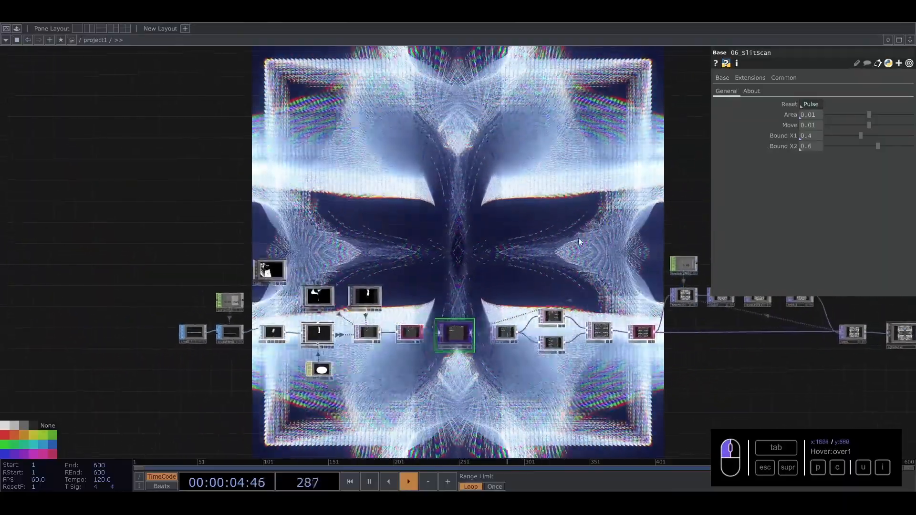
scroll(233, 266, "up", 5)
mouse_move(468, 277)
left_mouse_down()
mouse_move(468, 263)
mouse_move(468, 281)
left_mouse_up()
left_click_drag(541, 239, 488, 165)
left_click(531, 354)
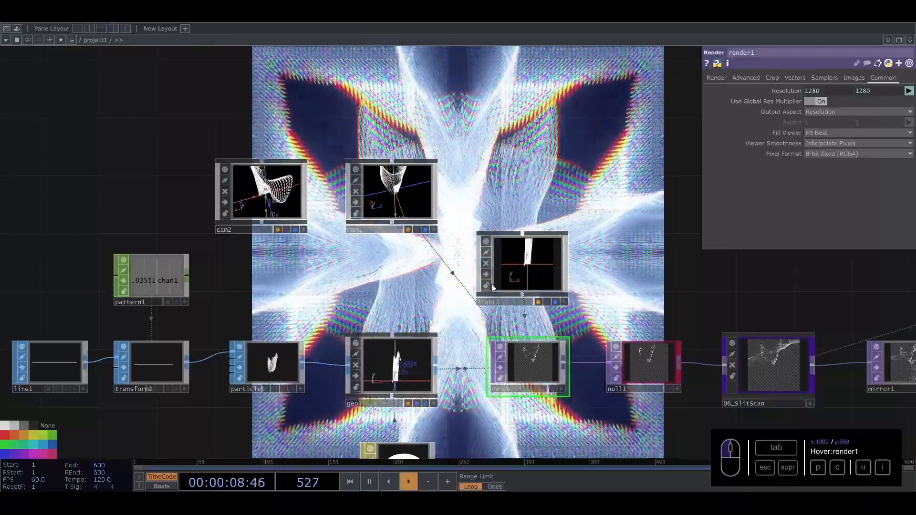
left_click(422, 198)
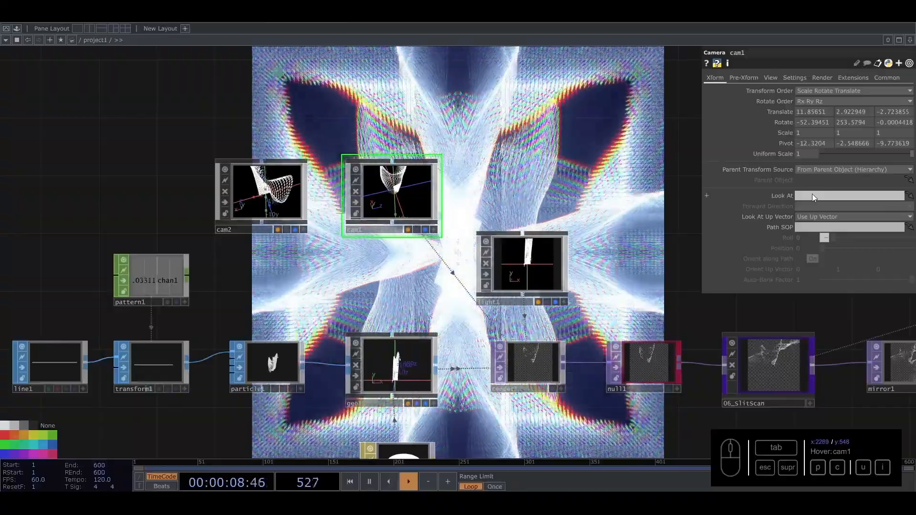
left_click_drag(409, 195, 410, 268)
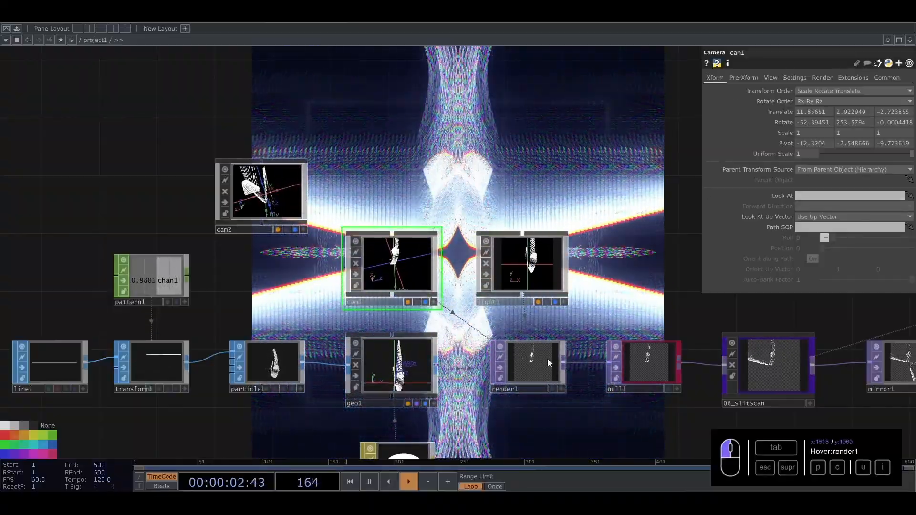
Try cam2 as the camera of render1
left_click(542, 362)
left_click(734, 77)
left_click(716, 78)
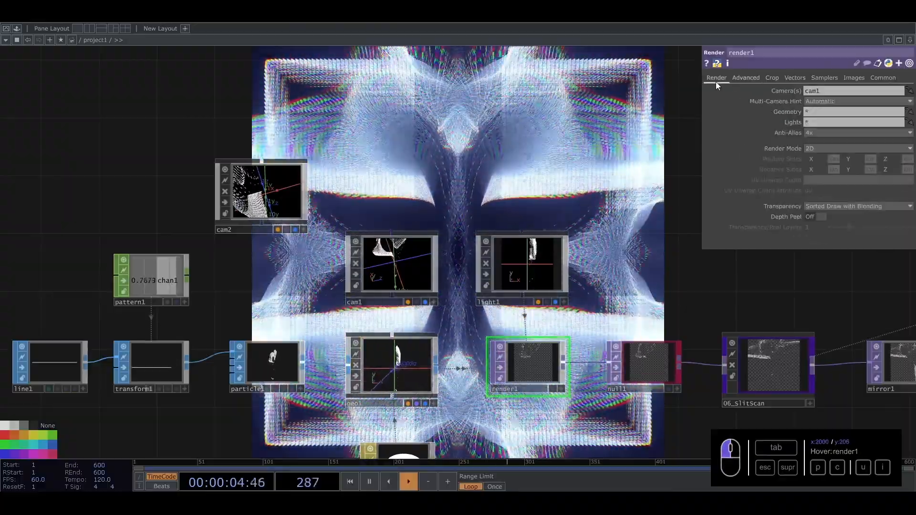
left_click_drag(822, 92, 691, 102)
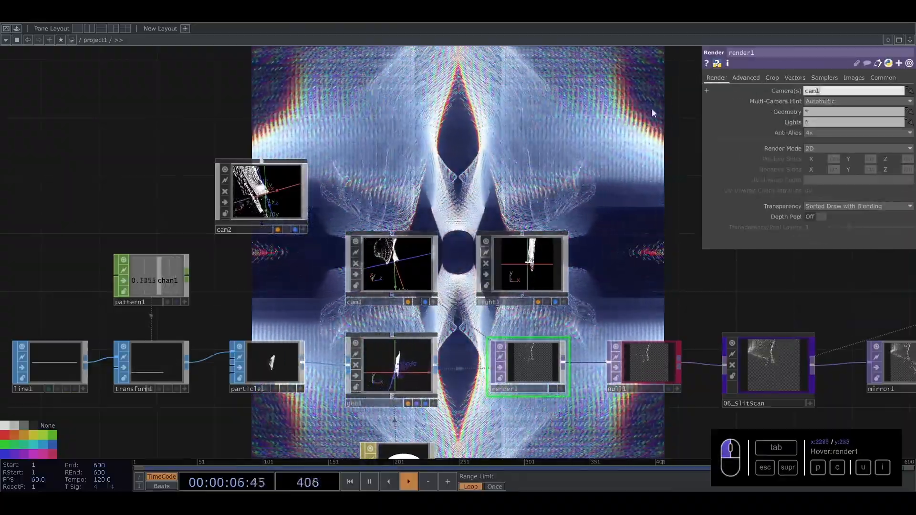
type("cam2")
key("Return")
left_click_drag(498, 167, 501, 280)
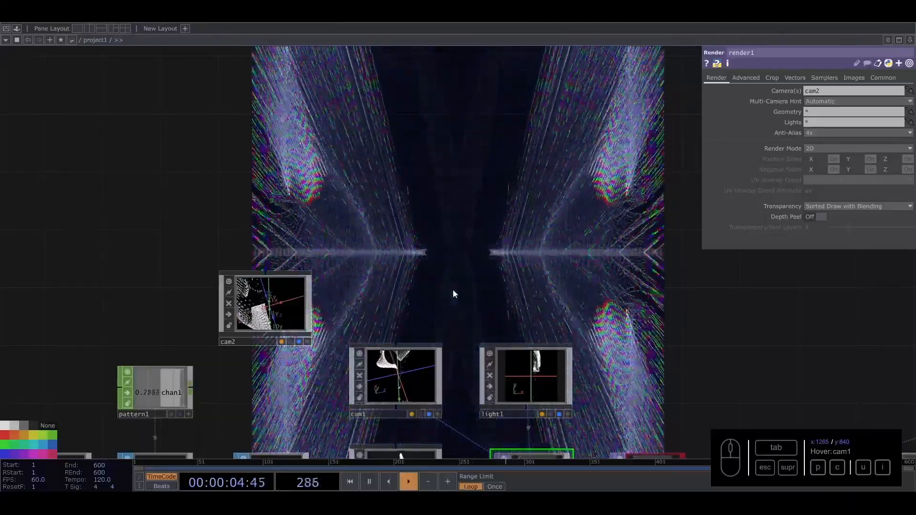
Check cam1's transform parameters and set render1's camera back to cam1
left_click(416, 416)
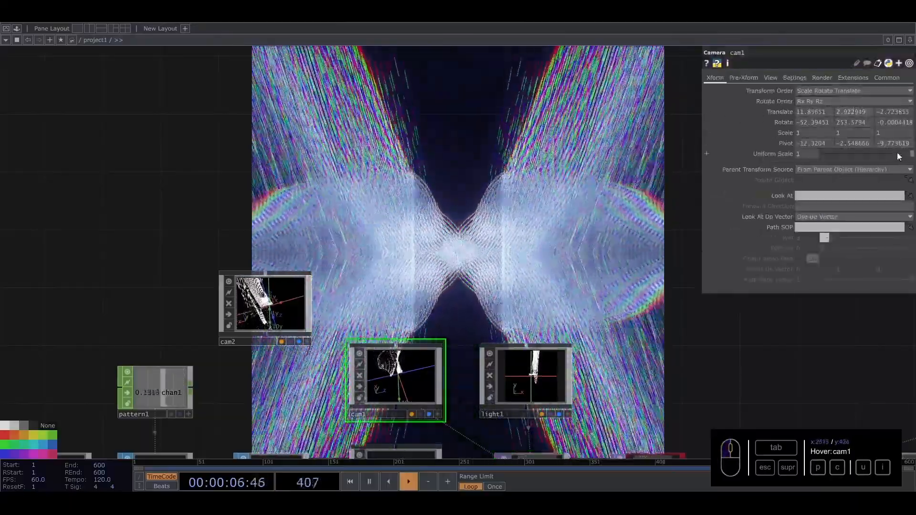
left_click_drag(397, 286, 392, 222)
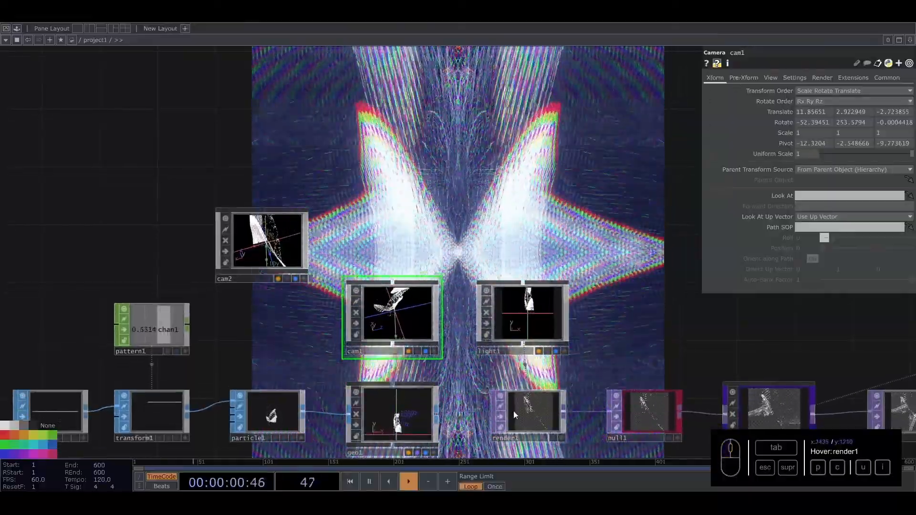
left_click(513, 413)
left_click(819, 91)
key("BackSpace")
type("1")
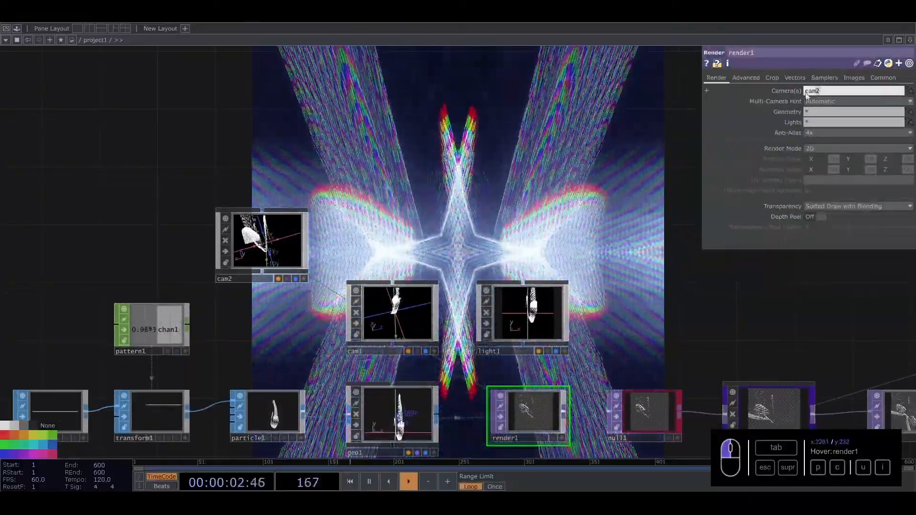
key("Return")
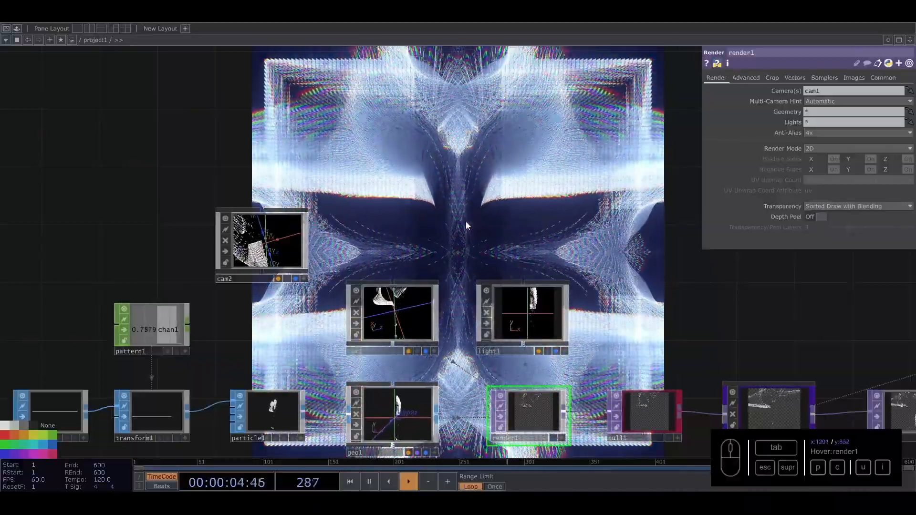
Review the network from the 06_SlitScan component to the feedback loop and examine cache1's parameters
scroll(466, 222, "down", 6)
left_click_drag(556, 185, 478, 285)
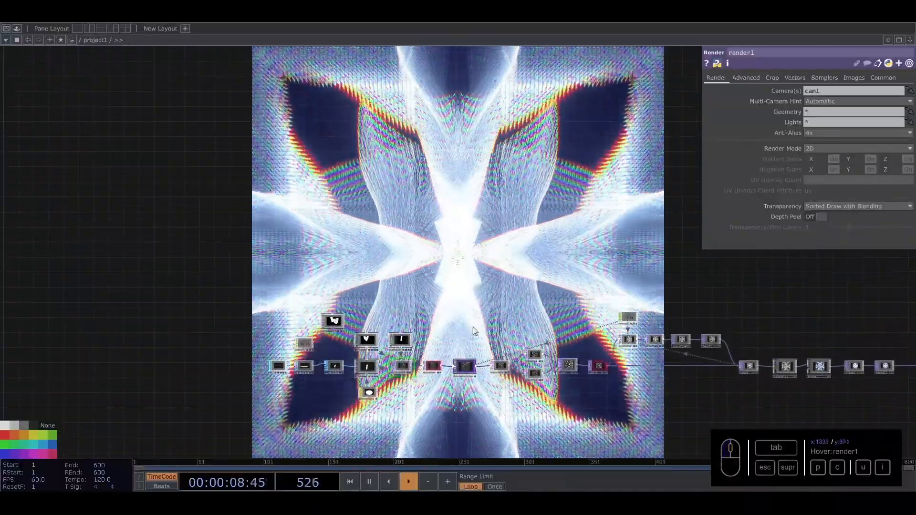
scroll(465, 365, "up", 6)
left_click(477, 377)
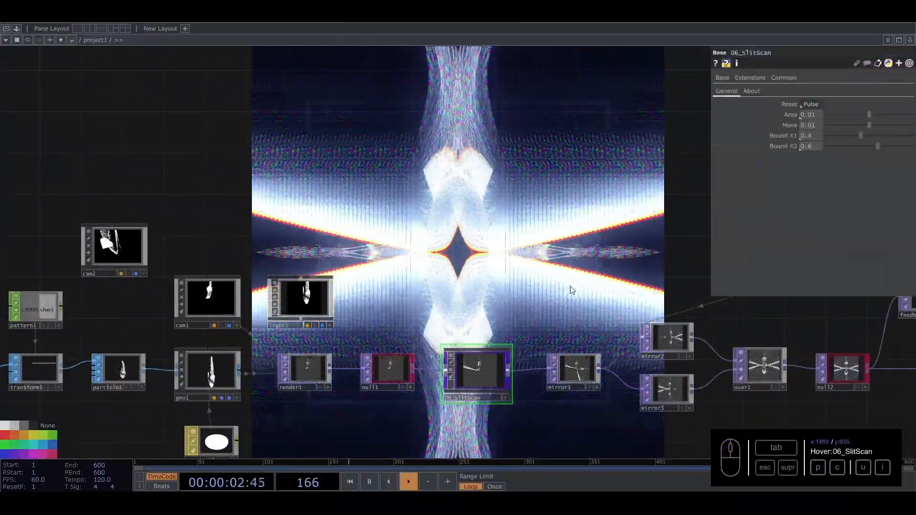
middle_click_drag(524, 253, 200, 248)
scroll(469, 283, "up", 2)
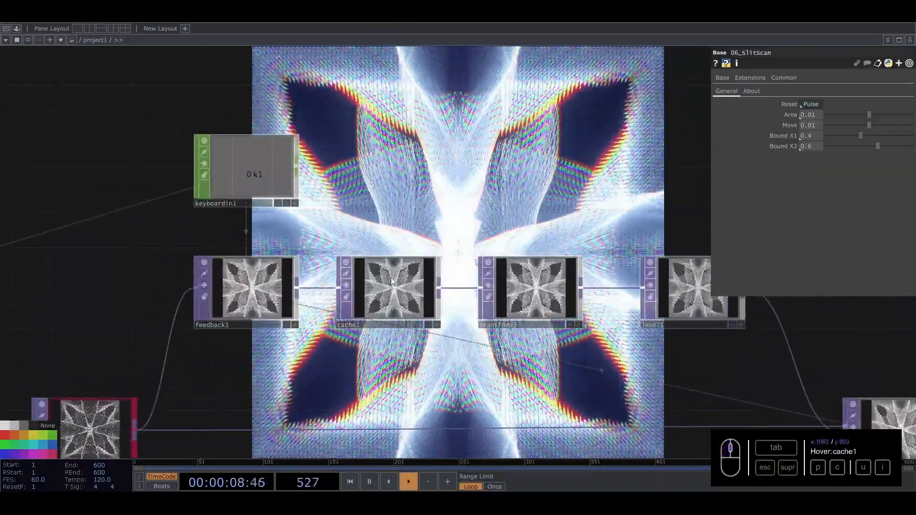
left_click(379, 286)
scroll(379, 285, "up", 2)
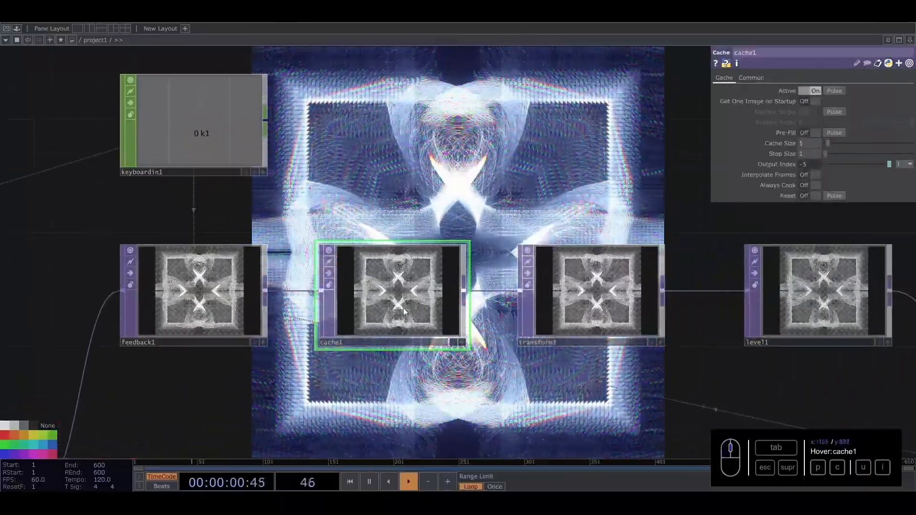
Examine the post-processing chain from comp1 through rgbaDelay and bloom to bloom1 and its parameters
scroll(432, 285, "down", 5)
scroll(428, 290, "down", 2)
left_click_drag(568, 270, 429, 233)
scroll(472, 296, "up", 5)
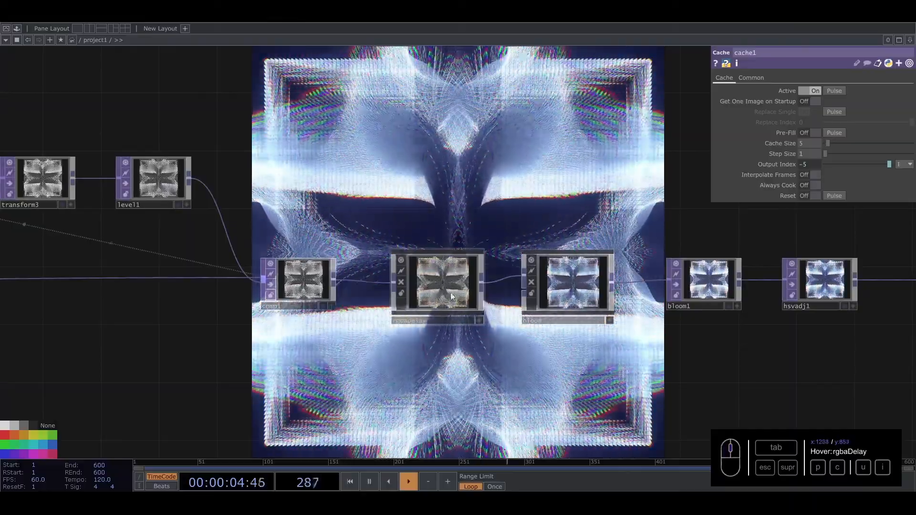
left_click_drag(539, 198, 303, 195)
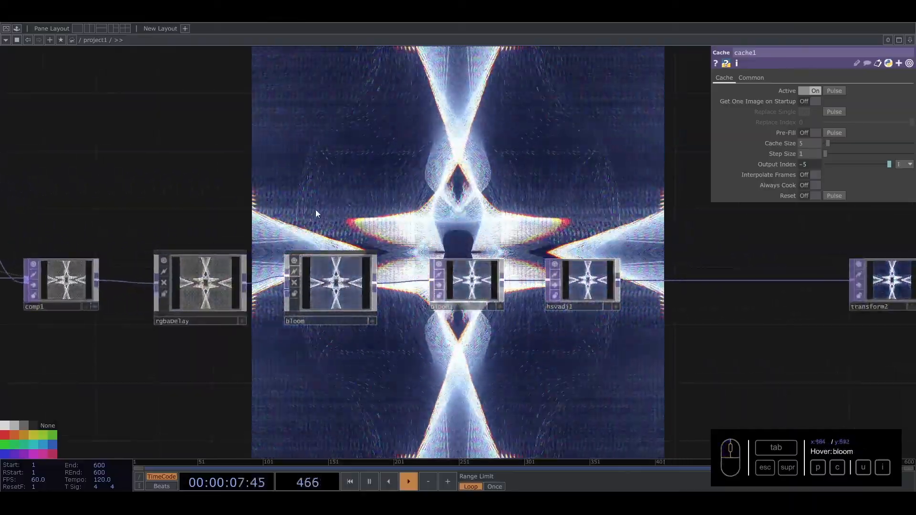
right_click_drag(316, 210, 496, 359)
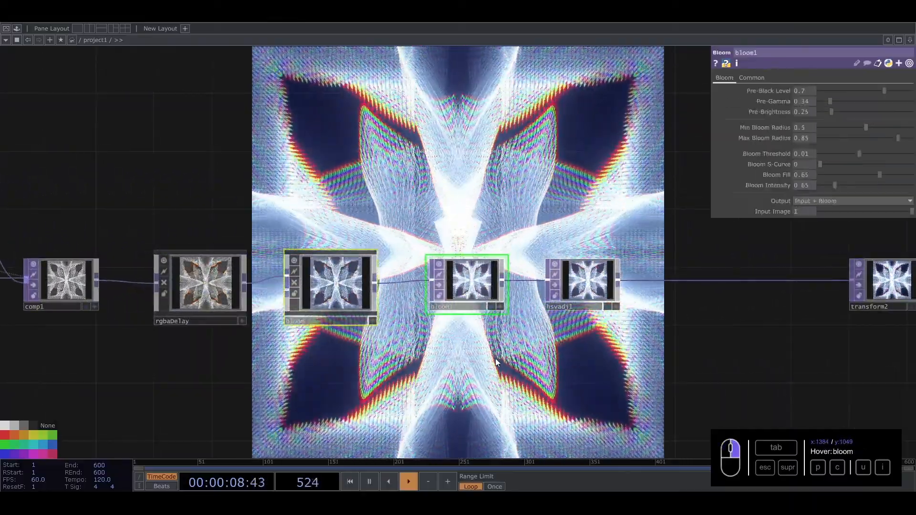
scroll(492, 354, "down", 3)
scroll(417, 322, "up", 4)
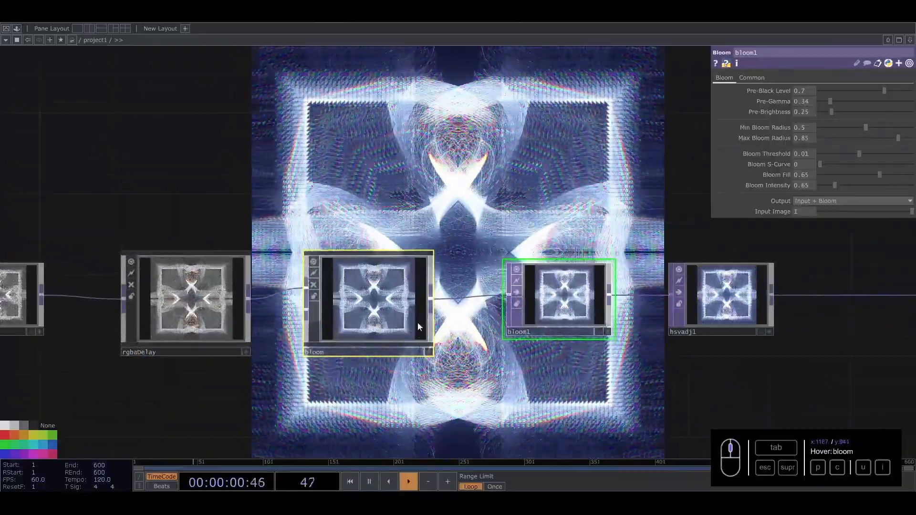
Move transform2 and the final output operator together farther away from hsvadj1 to make room between them
scroll(568, 365, "down", 5)
left_click_drag(579, 372, 178, 352)
right_click_drag(402, 280, 560, 344)
left_click_drag(446, 313, 539, 315)
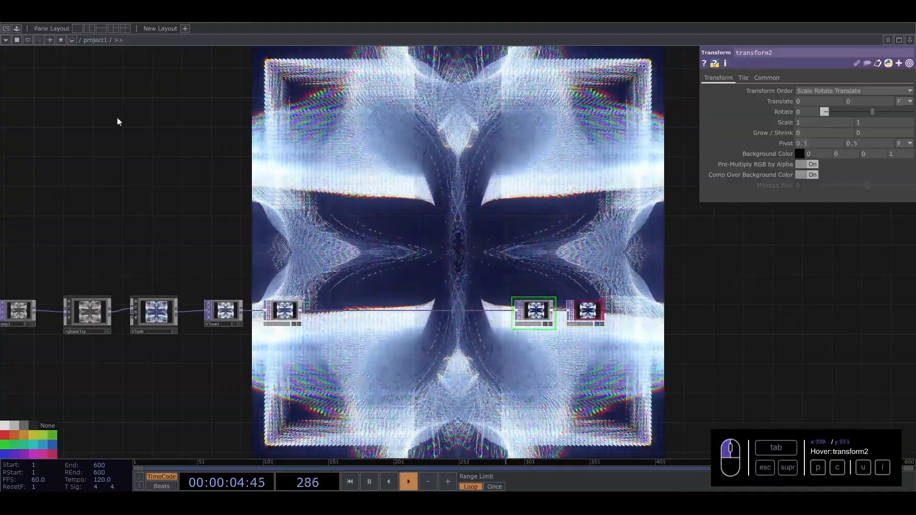
Add the 04_Focus component from the custom Effects components to the network above the gap before transform2, and close the Palette
left_click(17, 28)
scroll(60, 191, "down", 2)
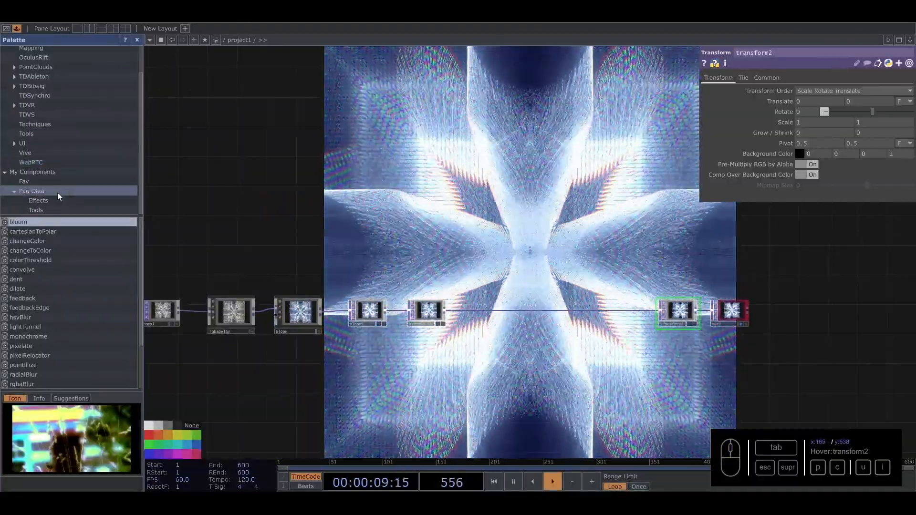
left_click(41, 199)
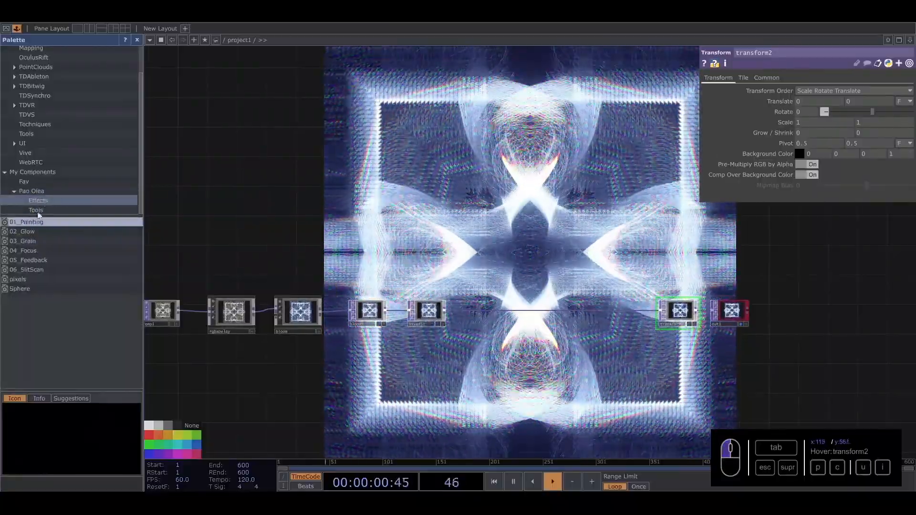
left_click_drag(28, 251, 548, 246)
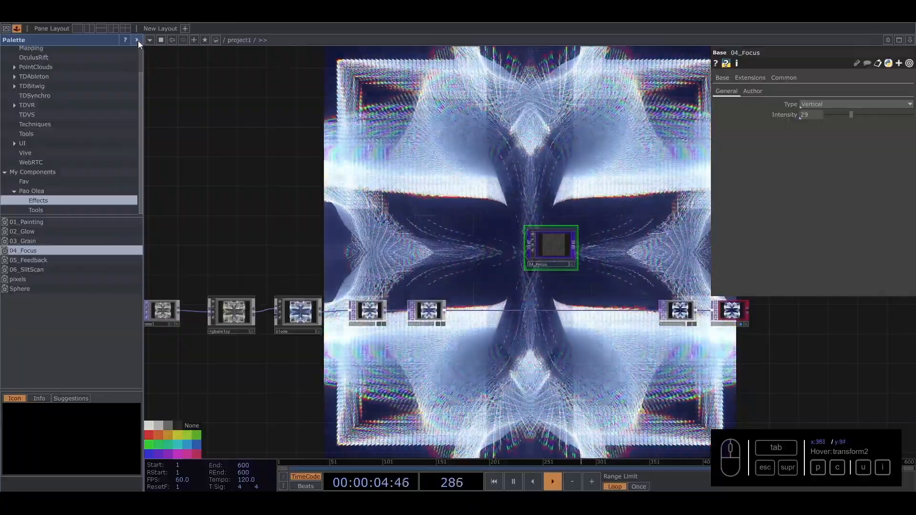
left_click(137, 40)
Insert the 04_Focus component into the chain between hsvadj1 and transform2
left_click_drag(301, 310, 515, 311)
left_click_drag(425, 248, 429, 320)
left_click_drag(452, 203, 475, 303)
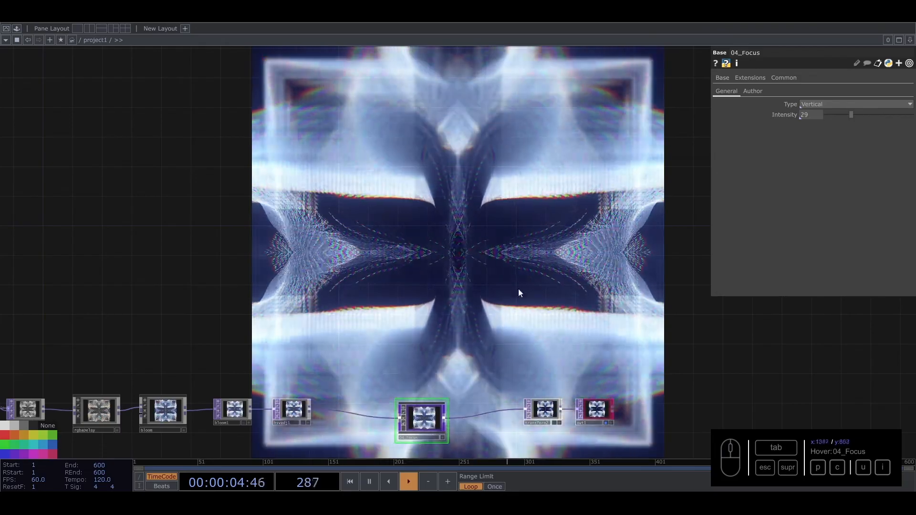
left_click_drag(266, 312, 340, 268)
Adjust the Intensity of 04_Focus and set it to 25, keeping the Vertical type
left_click_drag(851, 115, 869, 117)
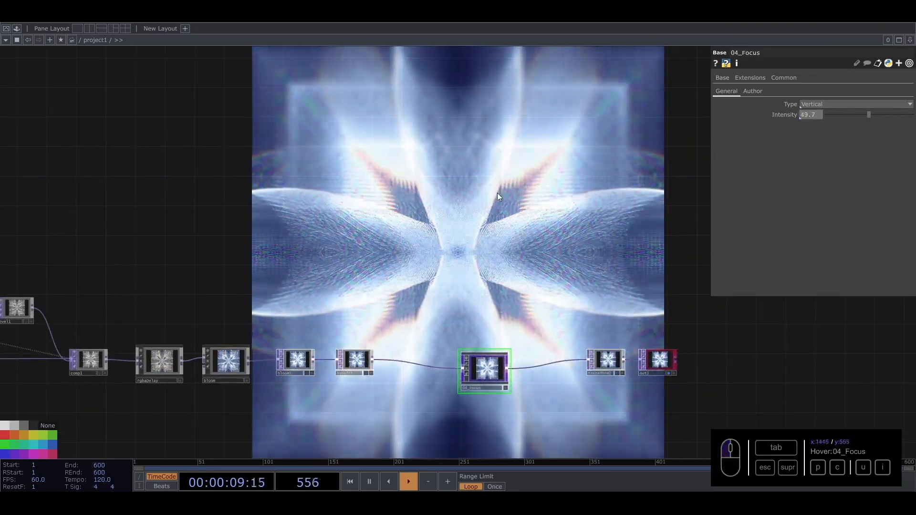
left_click_drag(497, 200, 477, 246)
left_click_drag(817, 116, 724, 112)
type("25")
key("Return")
Review the complete network and examine the 06_SlitScan component, its parameters and the mirror operators that follow it
scroll(332, 344, "down", 1)
left_click_drag(335, 344, 332, 344)
scroll(333, 344, "down", 5)
left_click_drag(256, 296, 421, 248)
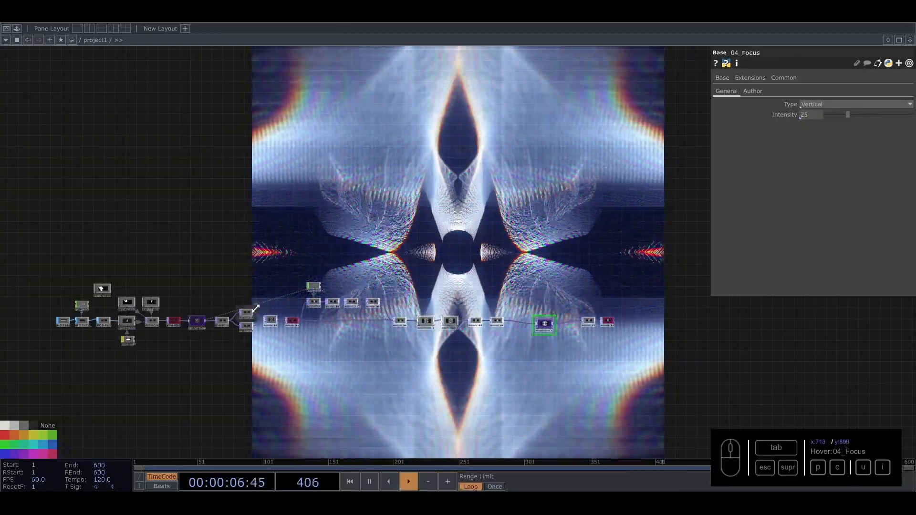
scroll(297, 315, "up", 10)
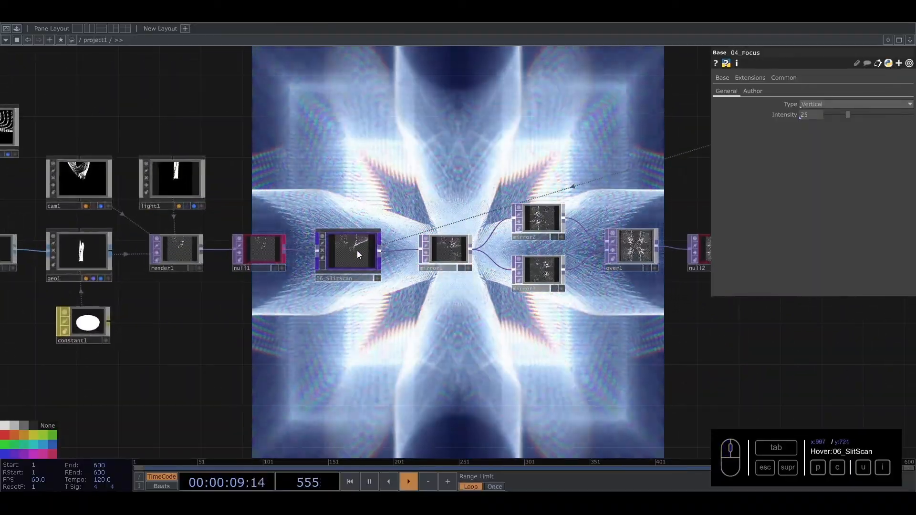
left_click(354, 254)
scroll(354, 253, "up", 5)
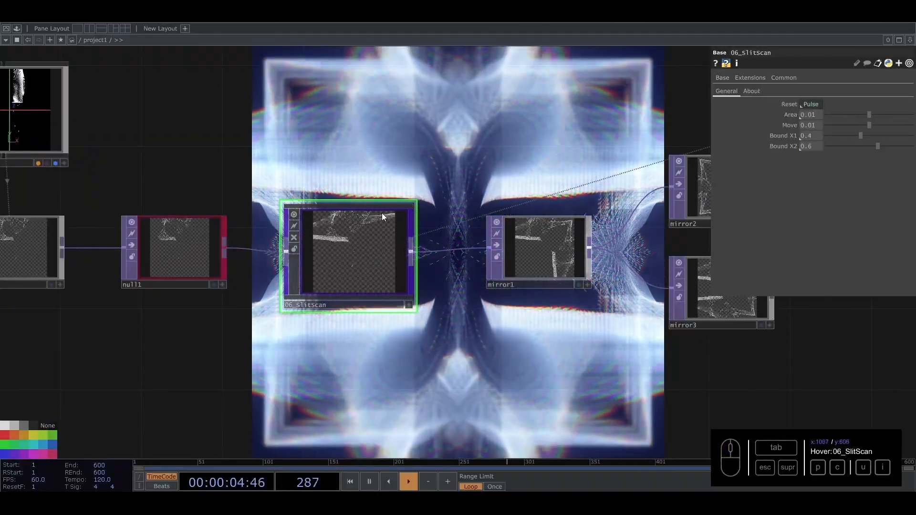
scroll(331, 272, "down", 5)
middle_click_drag(429, 327, 405, 311)
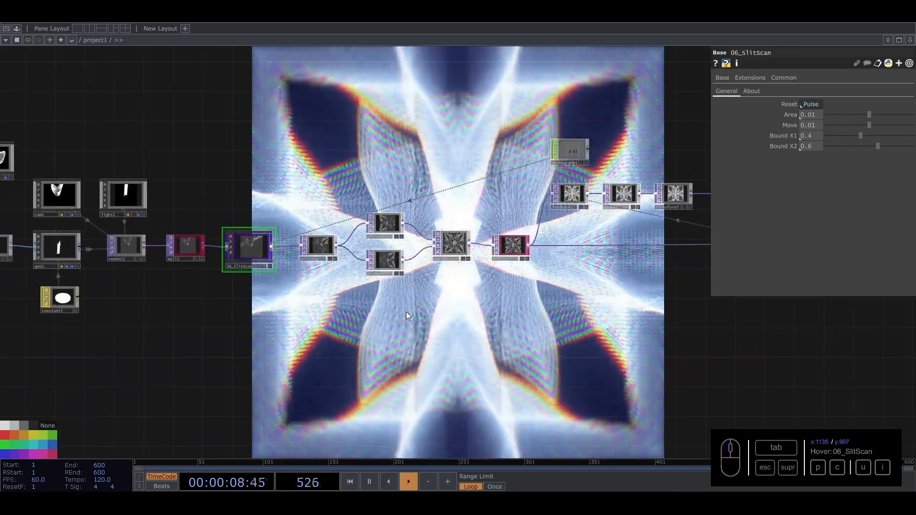